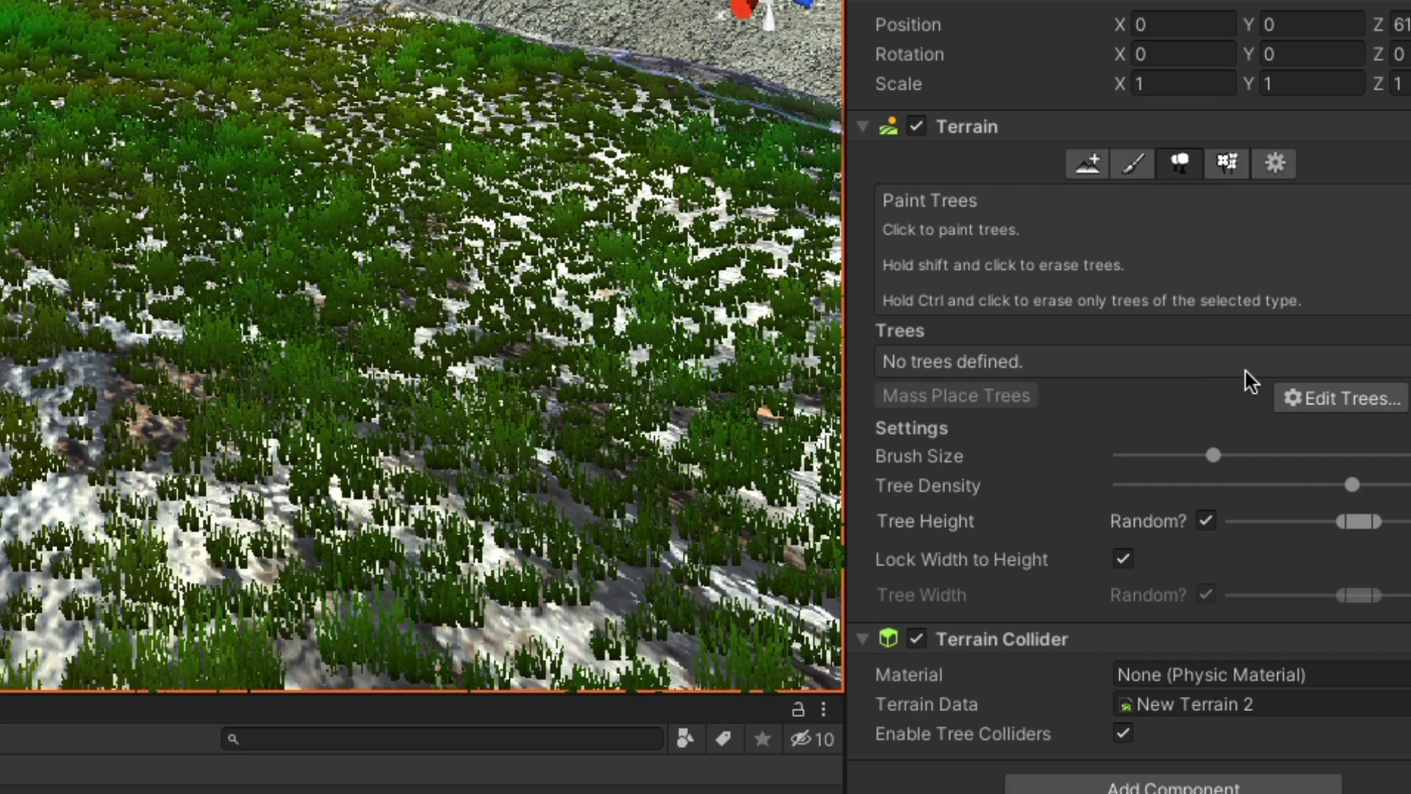
# - Add the Conifer_Desktop prefab as a paintable tree for the terrain
pyautogui.click(1338, 399)
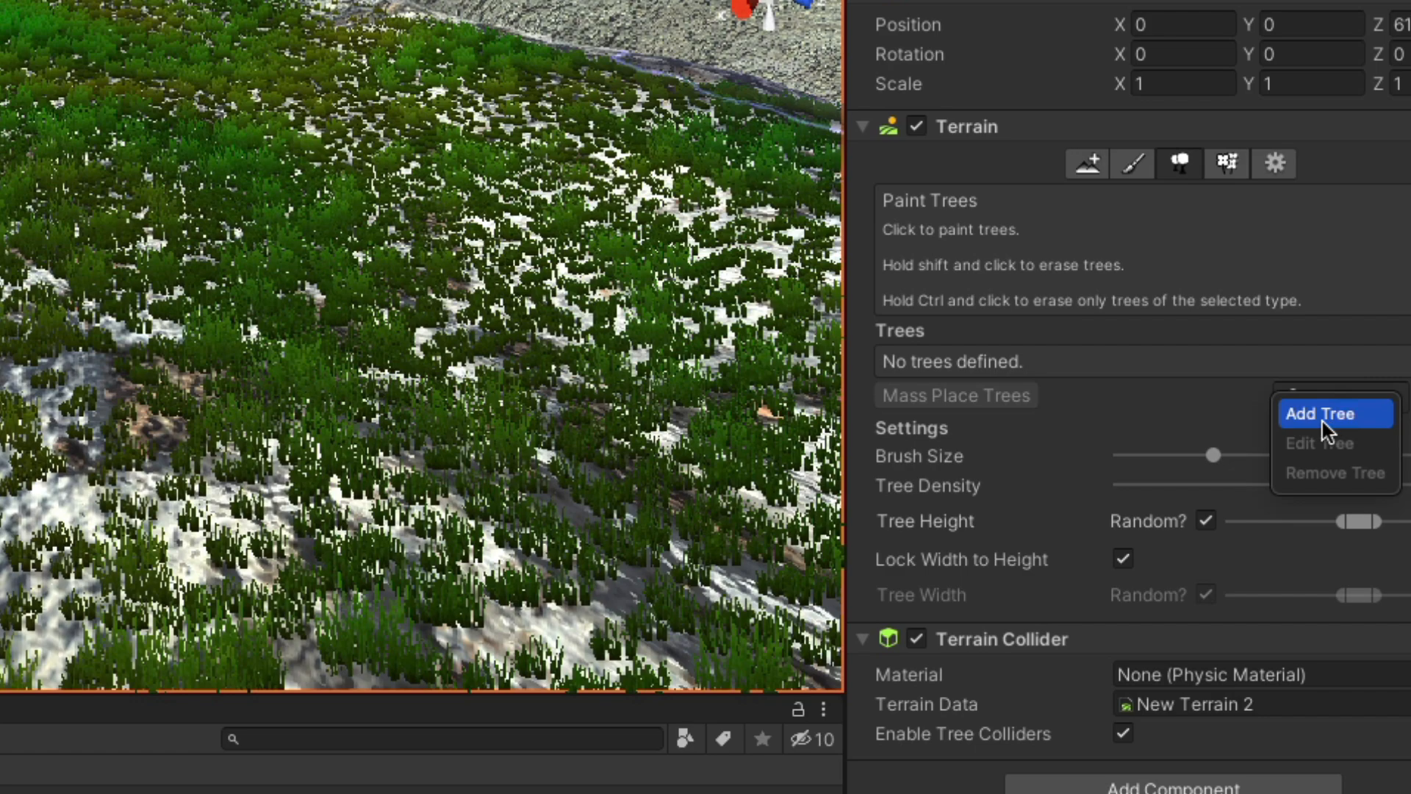
pyautogui.click(1322, 415)
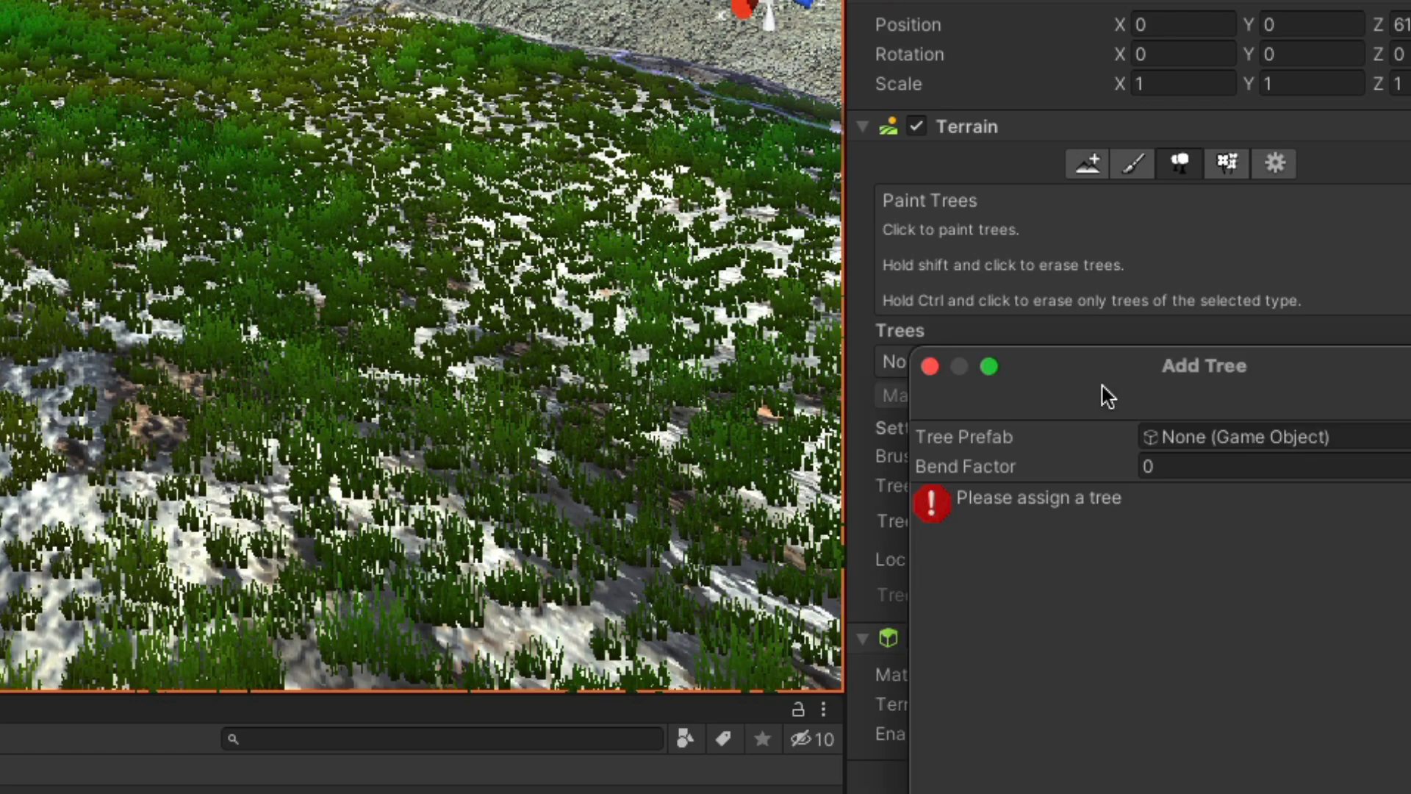
pyautogui.moveTo(1123, 386); pyautogui.dragTo(783, 173)
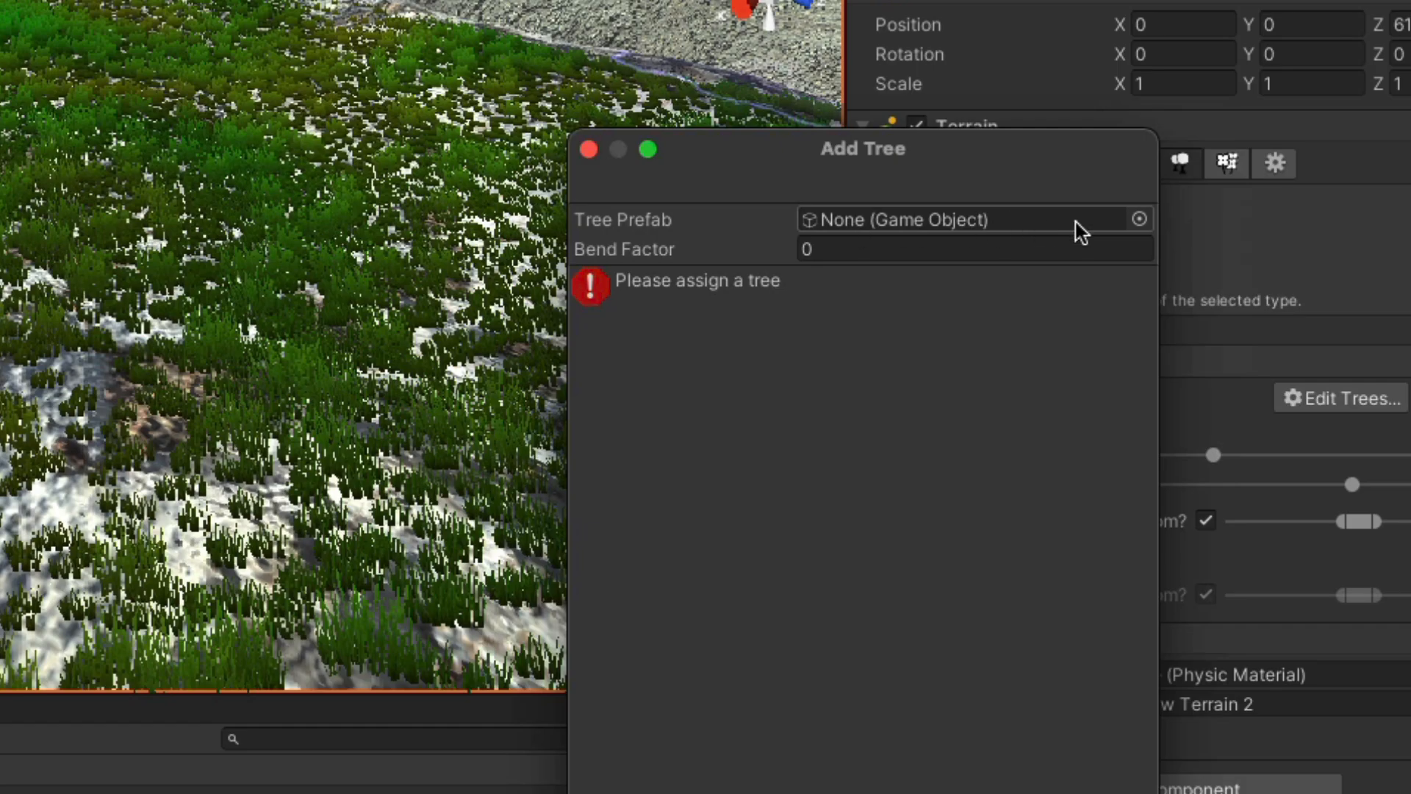
pyautogui.click(1139, 220)
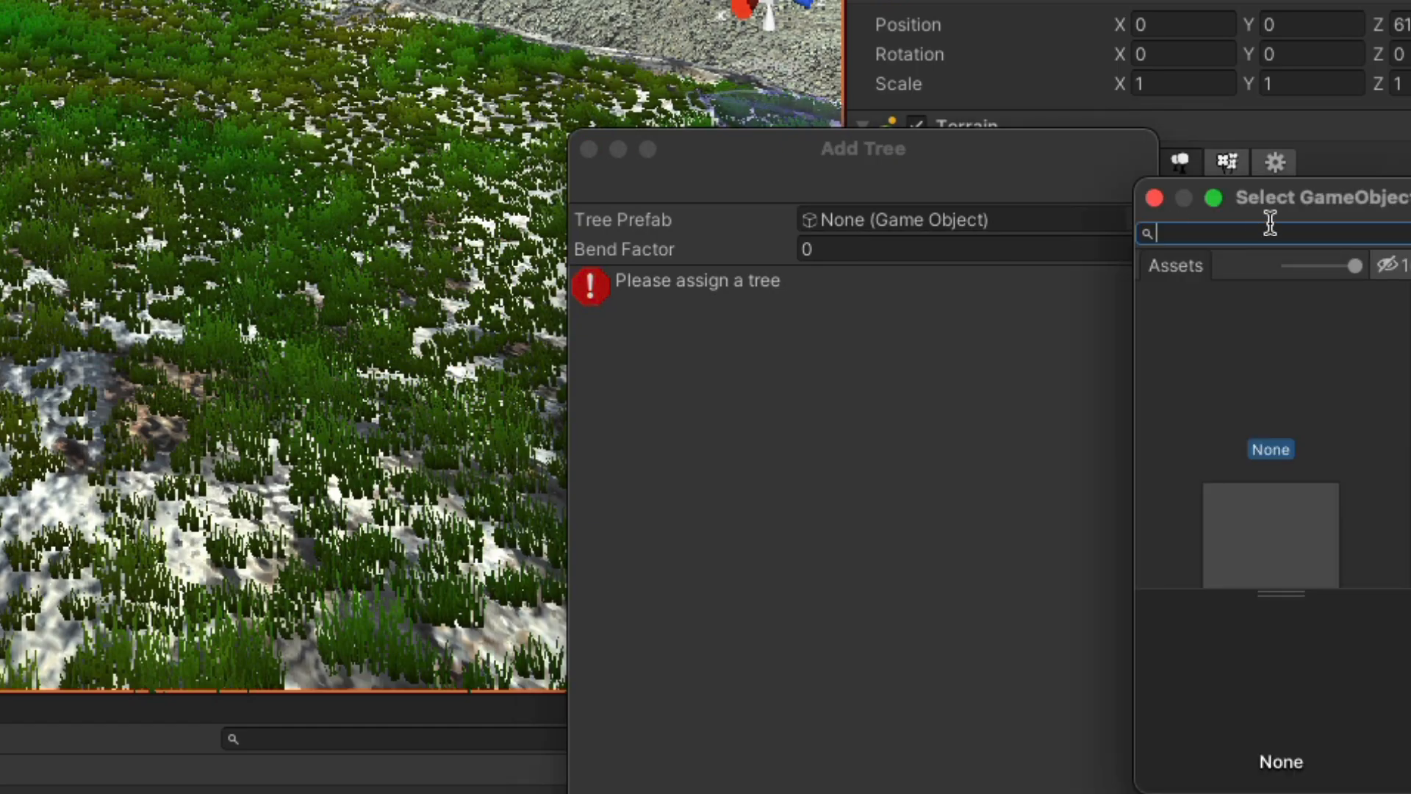
pyautogui.moveTo(1270, 209); pyautogui.dragTo(209, 88)
pyautogui.moveTo(353, 195); pyautogui.dragTo(352, 309)
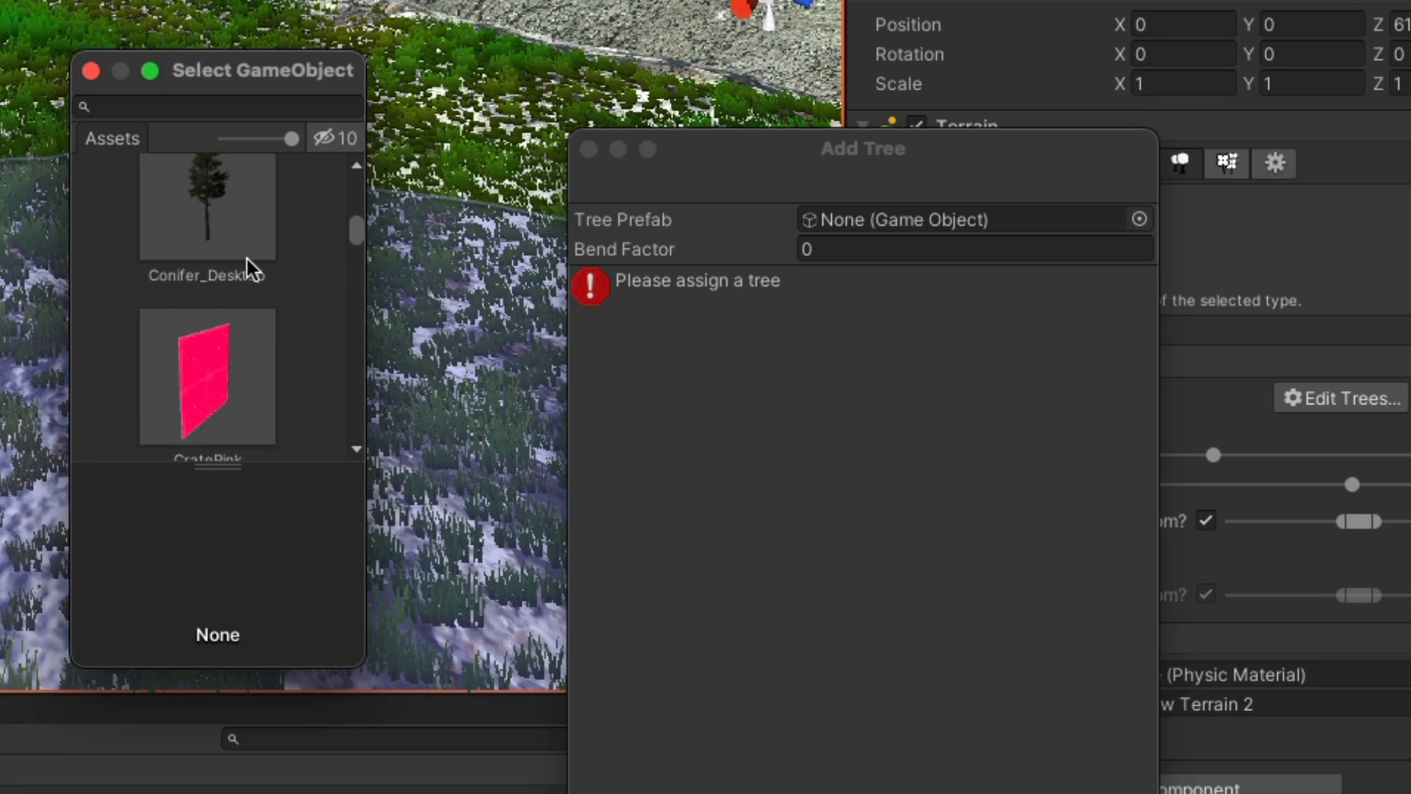
pyautogui.doubleClick(230, 239)
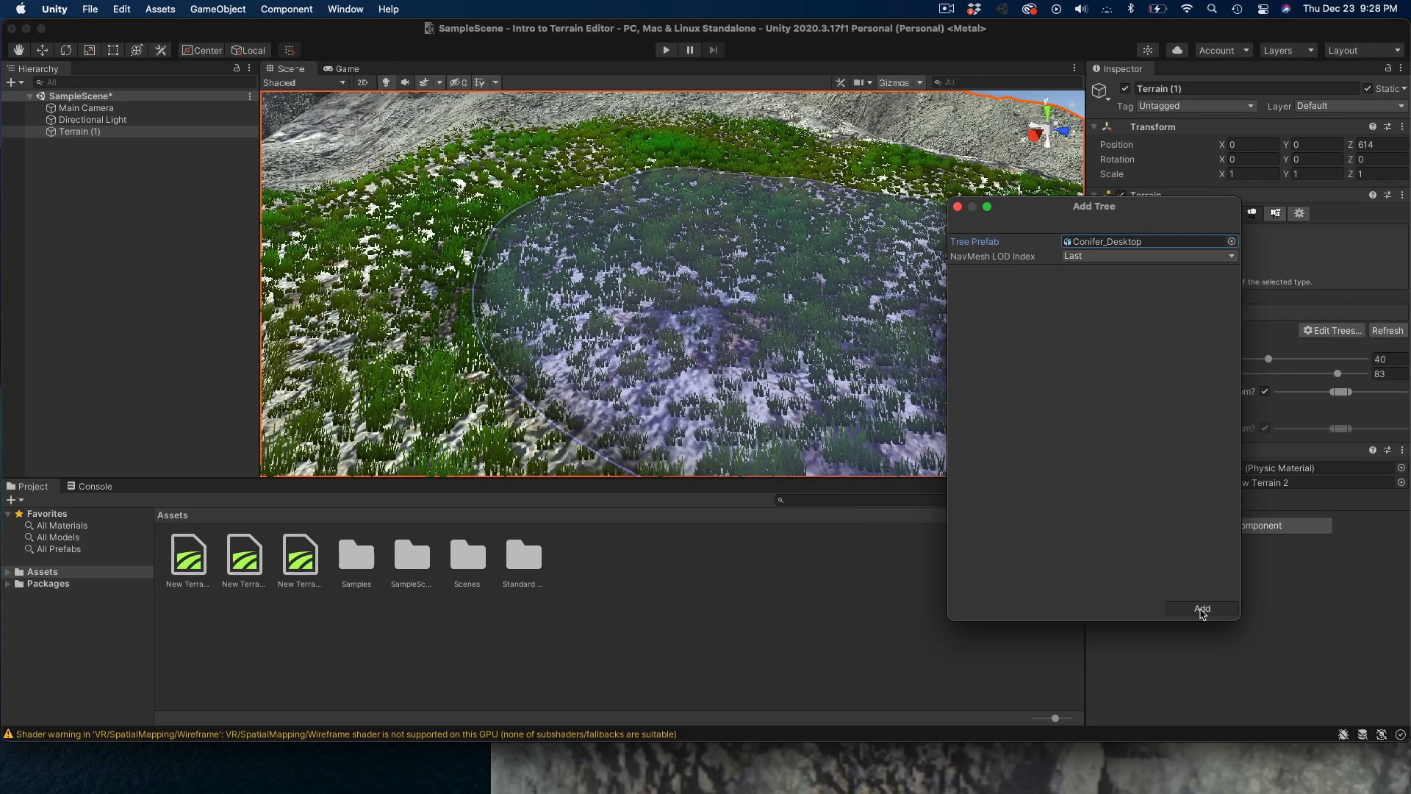
pyautogui.click(1202, 609)
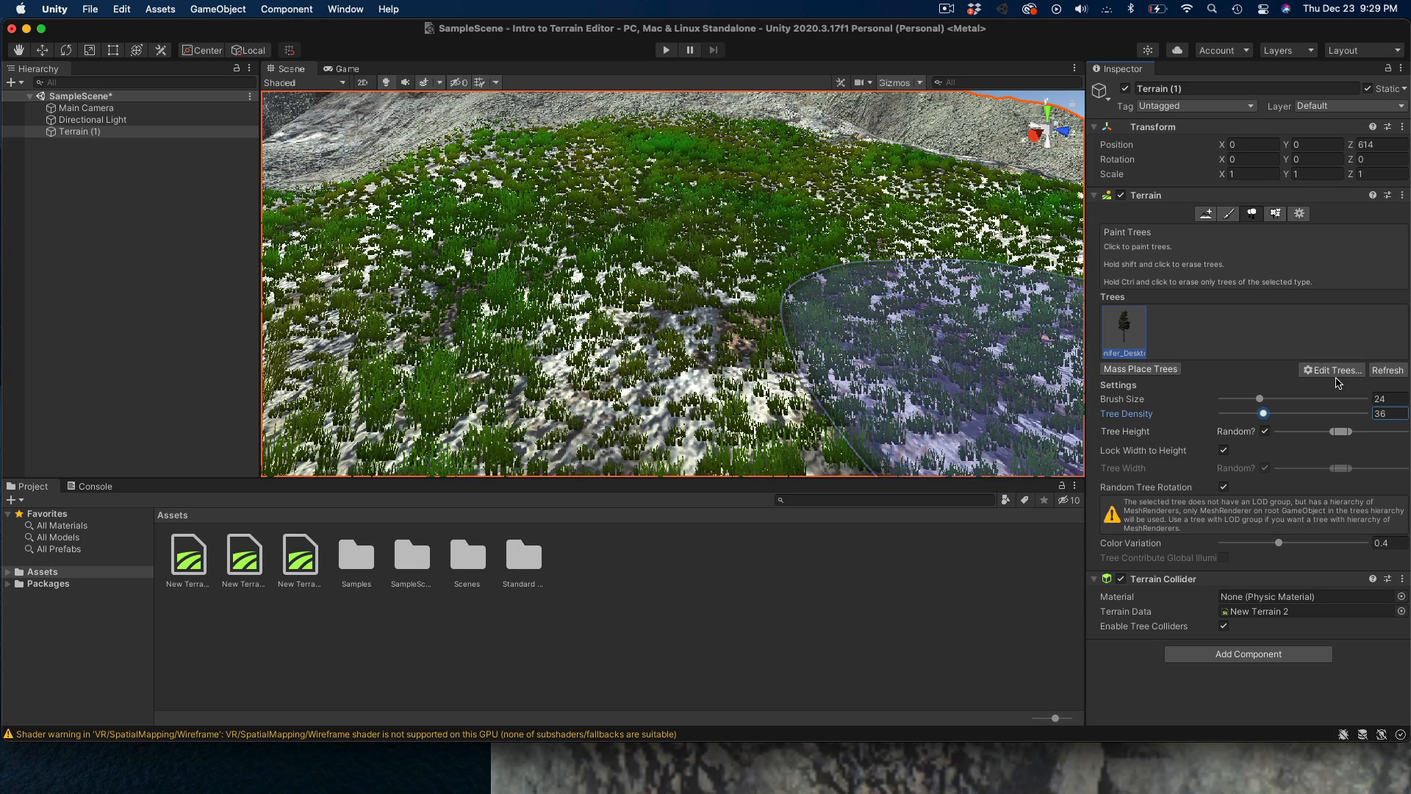
# - Paint conifers across the grassy hilltop and onto the snowy slope beside it
pyautogui.click(735, 254)
pyautogui.scroll(-5, 610, 270)
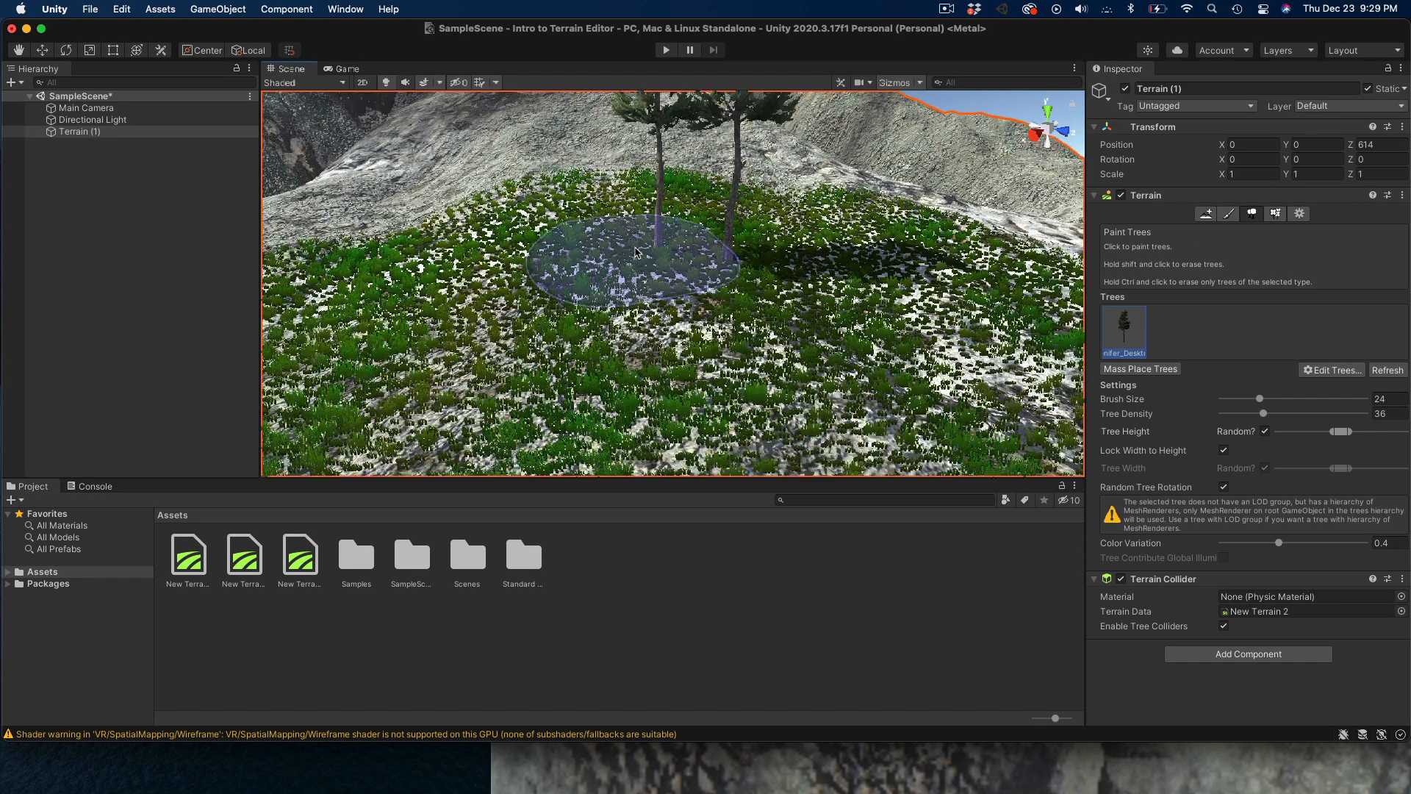
pyautogui.scroll(-5, 496, 257)
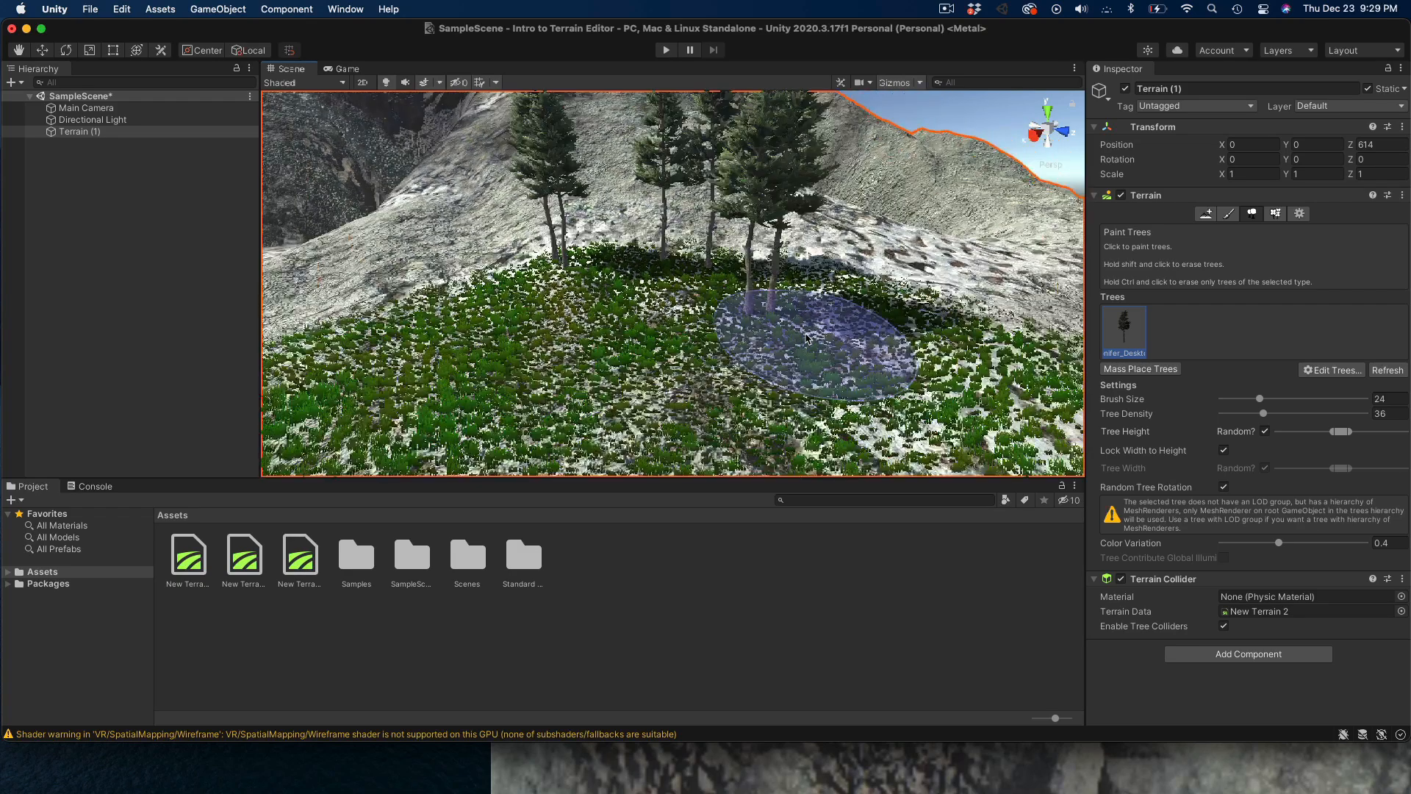
pyautogui.moveTo(491, 283)
pyautogui.mouseDown()
pyautogui.moveTo(441, 253)
pyautogui.moveTo(771, 245)
pyautogui.moveTo(920, 221)
pyautogui.moveTo(545, 285)
pyautogui.mouseUp()
pyautogui.scroll(-3, 360, 286)
pyautogui.moveTo(345, 287); pyautogui.dragTo(610, 261, button='right')
pyautogui.moveTo(537, 259)
pyautogui.mouseDown()
pyautogui.moveTo(351, 217)
pyautogui.moveTo(450, 213)
pyautogui.mouseUp()
pyautogui.moveTo(301, 349)
pyautogui.mouseDown(button='right')
pyautogui.moveTo(301, 363)
pyautogui.moveTo(4, 290)
pyautogui.moveTo(9, 306)
pyautogui.mouseUp(button='right')
pyautogui.moveTo(493, 286)
pyautogui.mouseDown()
pyautogui.moveTo(570, 321)
pyautogui.moveTo(704, 337)
pyautogui.mouseUp()
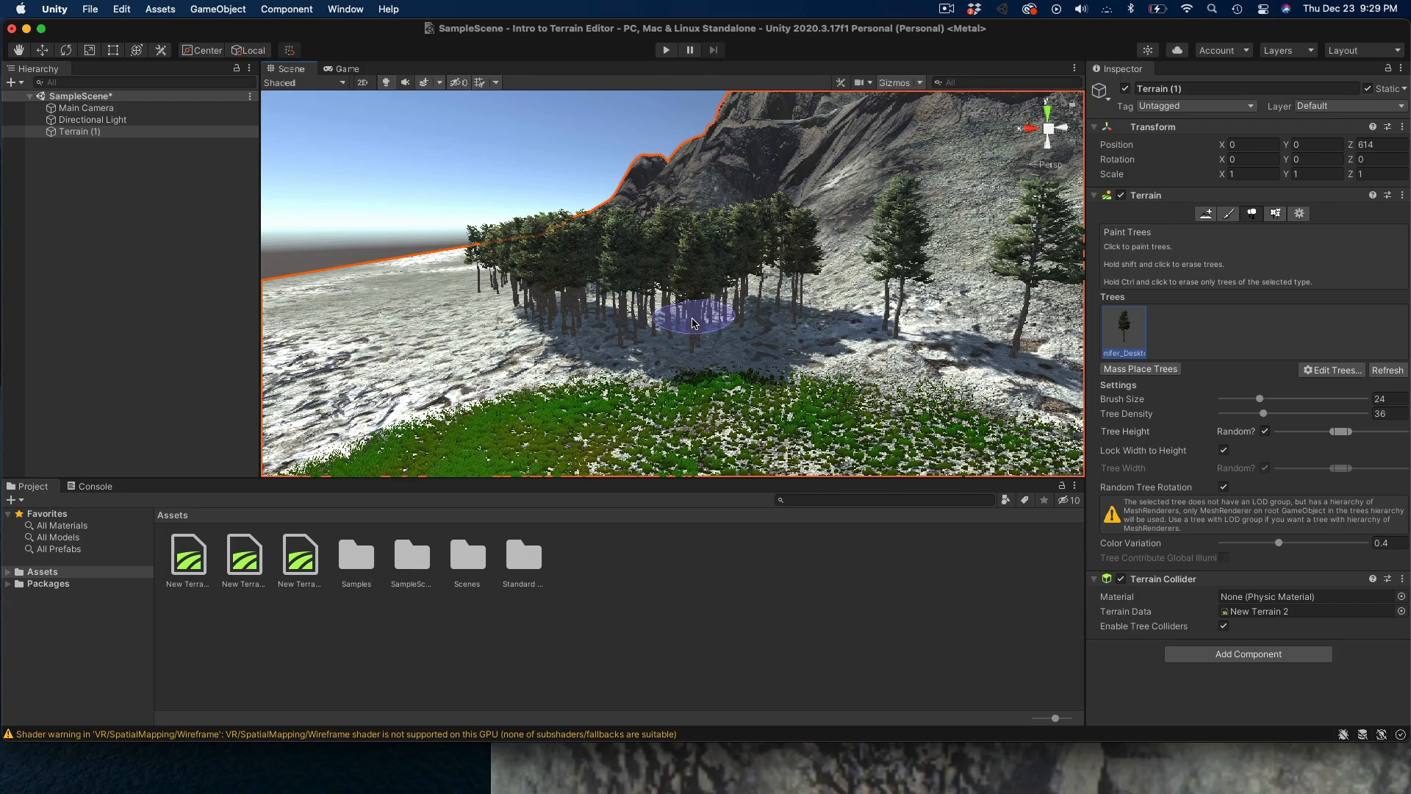
# - Erase part of the dense conifer cluster on the snowy slope to thin it out
pyautogui.keyDown('shift'); pyautogui.click(695, 324); pyautogui.keyUp('shift')
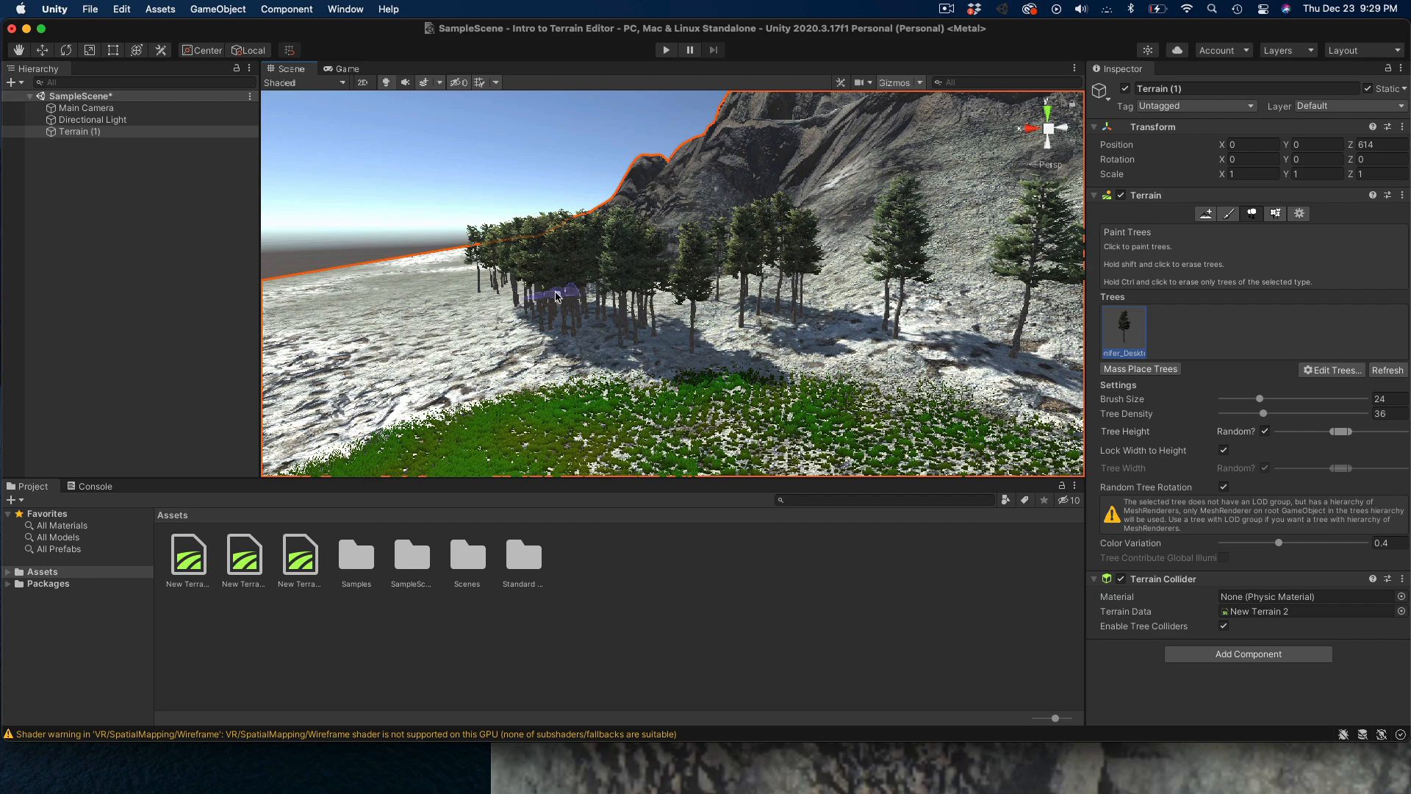
pyautogui.scroll(5, 576, 273)
pyautogui.moveTo(551, 309)
pyautogui.keyDown('shift'); pyautogui.mouseDown()
pyautogui.moveTo(542, 354)
pyautogui.moveTo(515, 321)
pyautogui.moveTo(473, 315)
pyautogui.moveTo(474, 298)
pyautogui.moveTo(382, 306)
pyautogui.moveTo(448, 272)
pyautogui.moveTo(882, 269)
pyautogui.moveTo(947, 290)
pyautogui.mouseUp(); pyautogui.keyUp('shift')
pyautogui.scroll(-10, 904, 291)
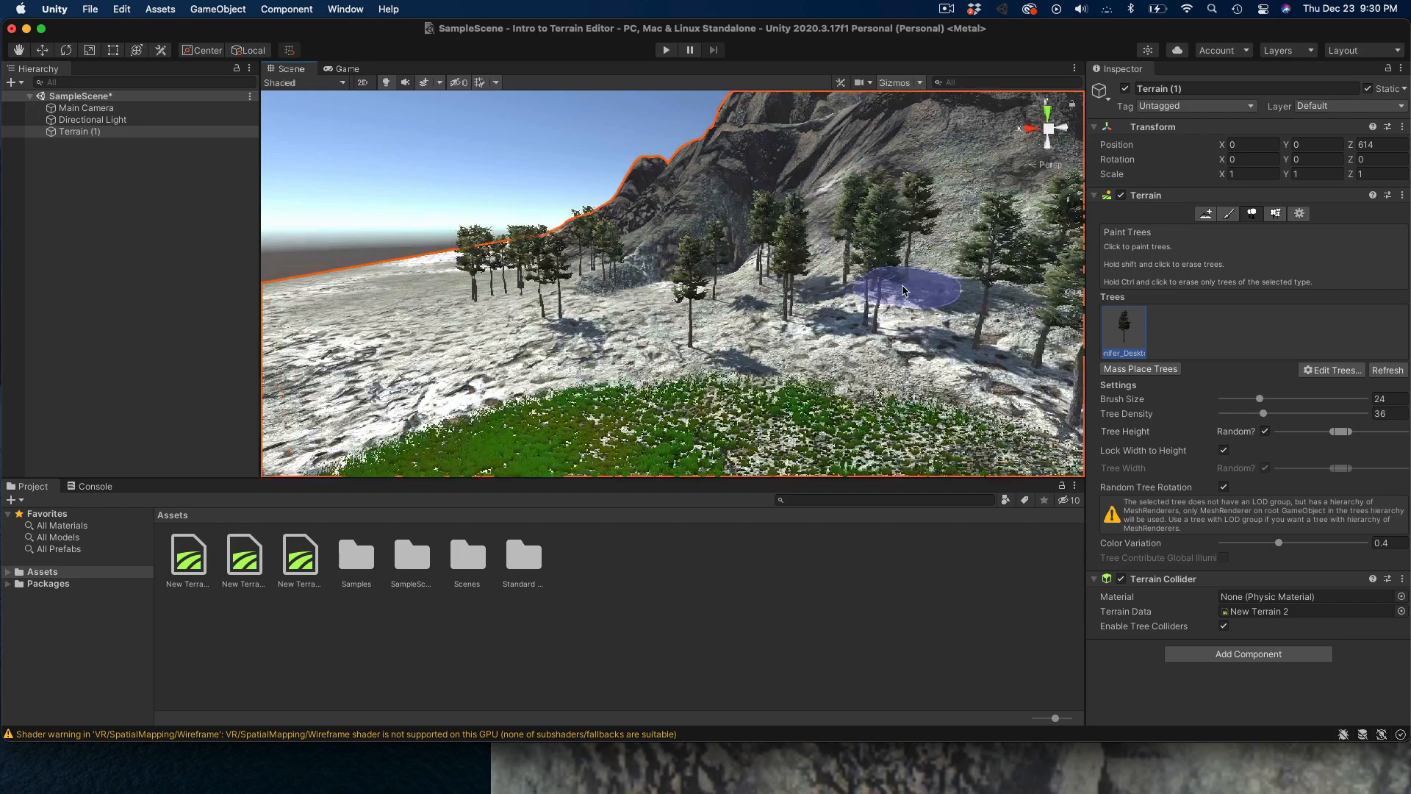
# - Paint additional conifers on the slope at the foot of the rocky mountain
pyautogui.scroll(-2, 904, 290)
pyautogui.click(928, 277)
pyautogui.click(990, 280)
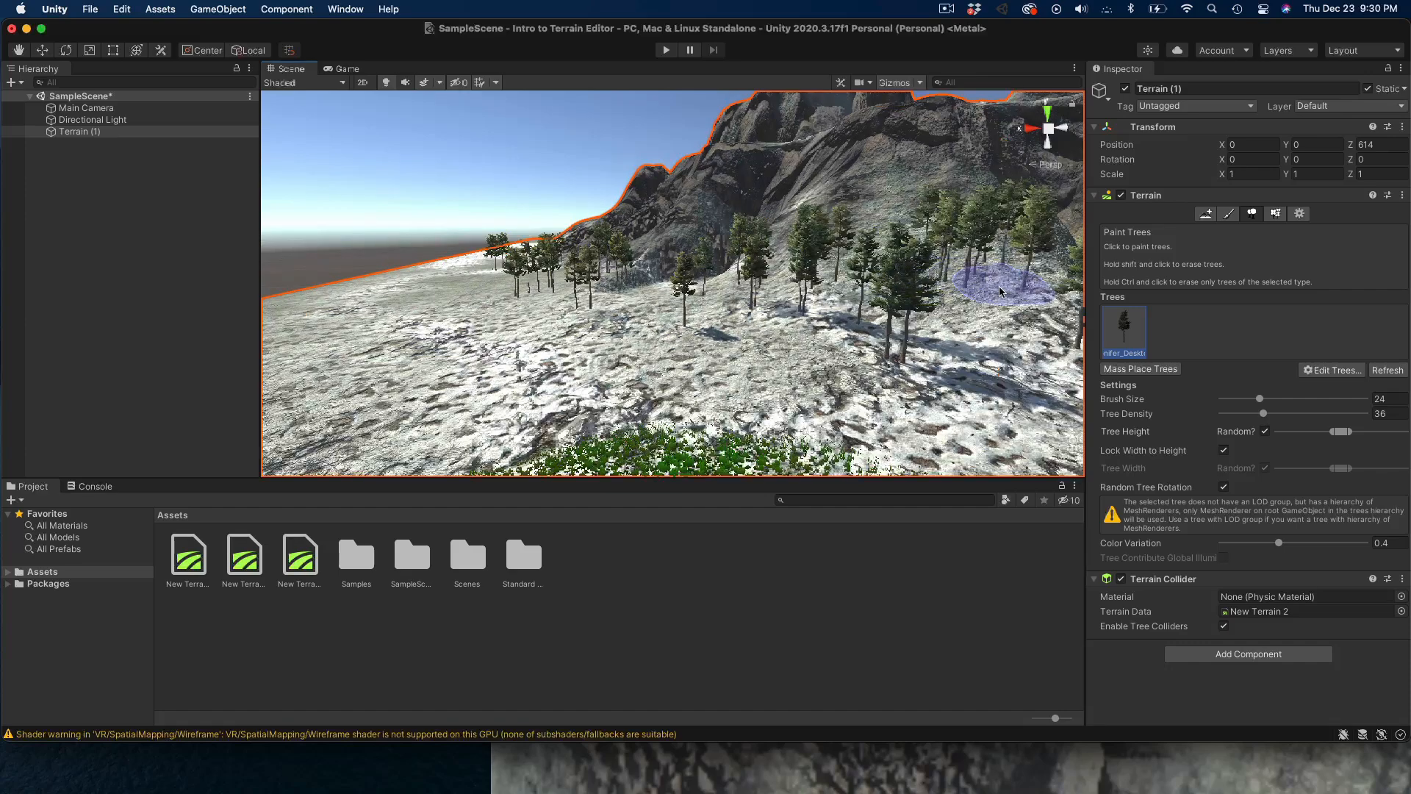
# - Examine the painted conifers from a distance and from ground level among the trunks
pyautogui.scroll(2, 1000, 292)
pyautogui.moveTo(1000, 292)
pyautogui.keyDown('alt'); pyautogui.mouseDown()
pyautogui.moveTo(845, 289)
pyautogui.moveTo(974, 297)
pyautogui.mouseUp(); pyautogui.keyUp('alt')
pyautogui.scroll(5, 925, 297)
pyautogui.scroll(-10, 924, 297)
pyautogui.scroll(7, 925, 297)
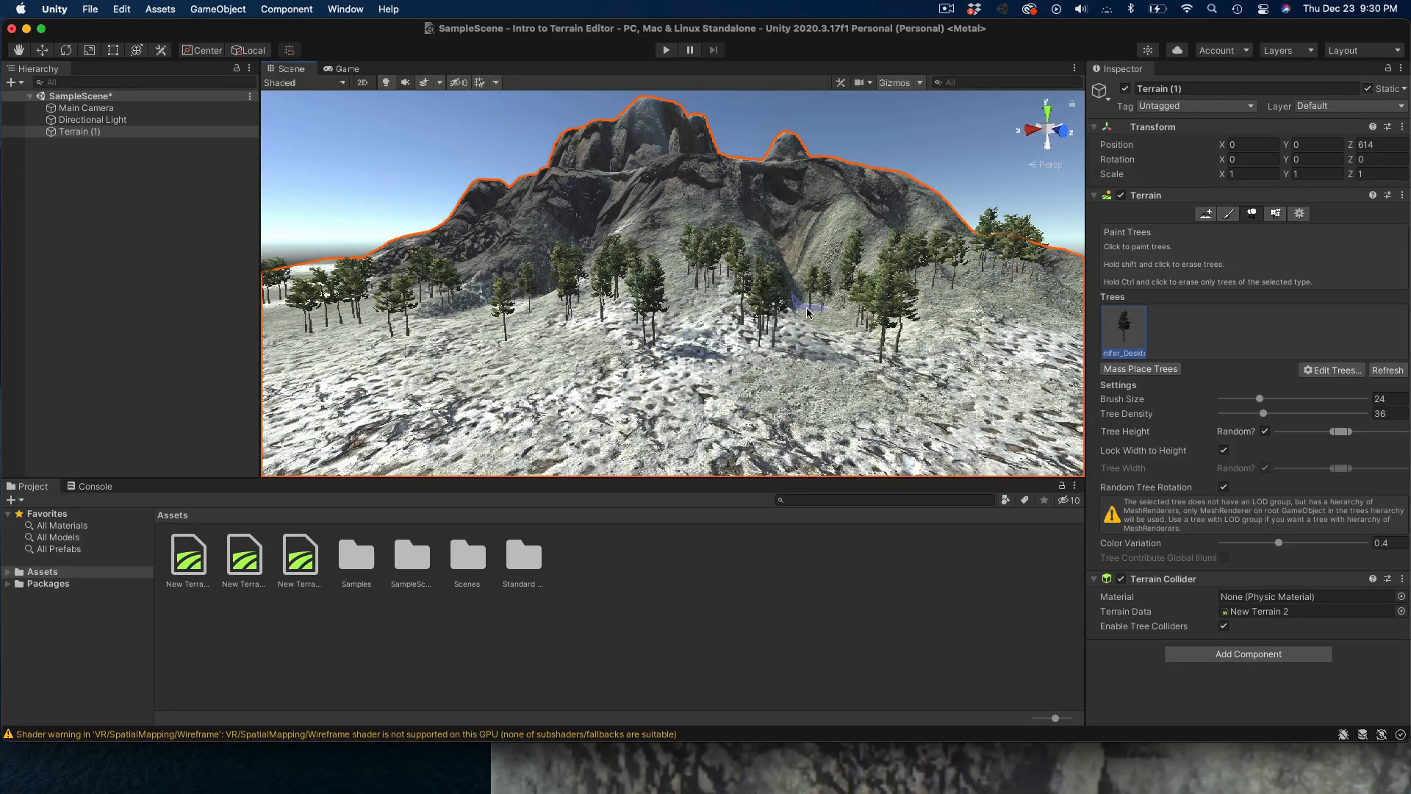
pyautogui.scroll(3, 808, 309)
pyautogui.scroll(-5, 697, 319)
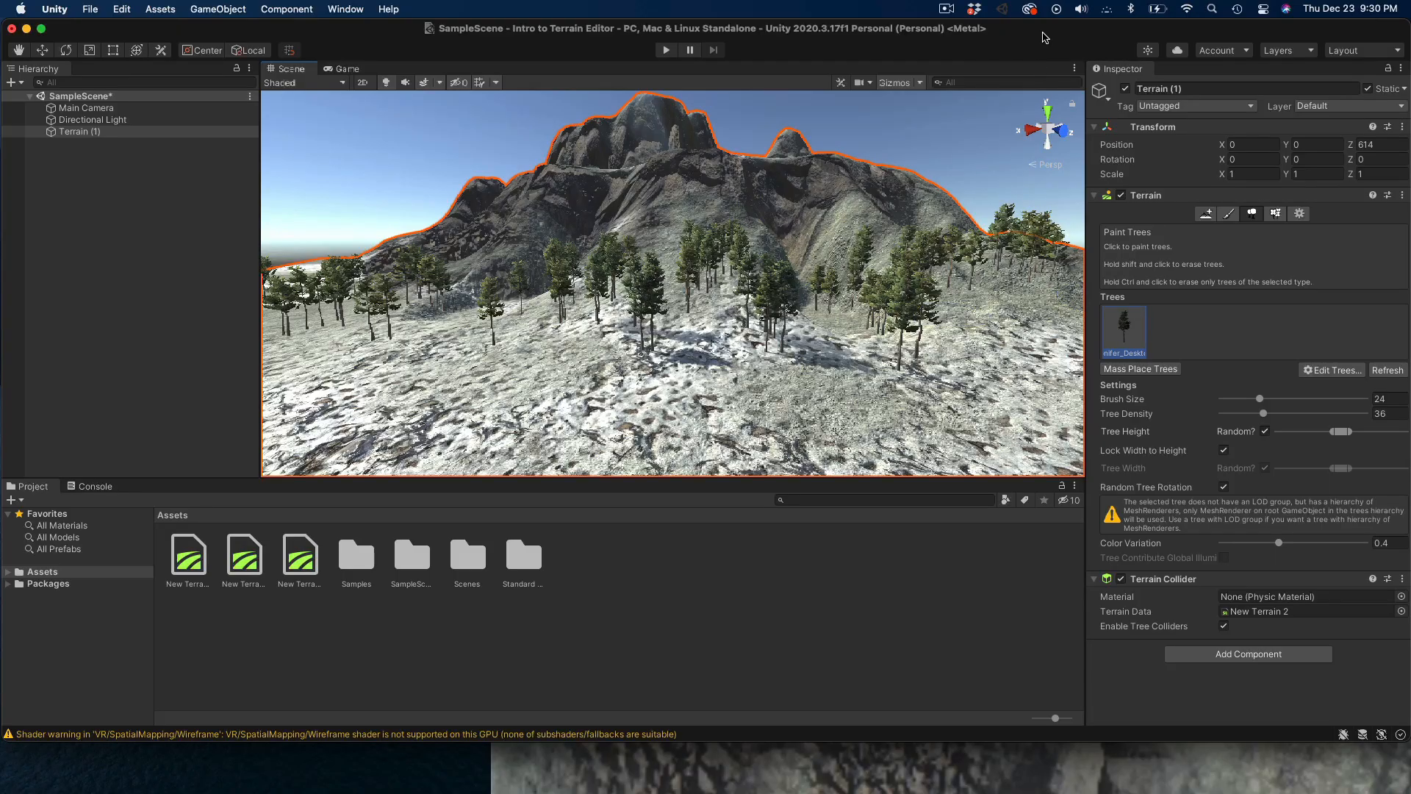
pyautogui.moveTo(1045, 36); pyautogui.dragTo(1039, 36)
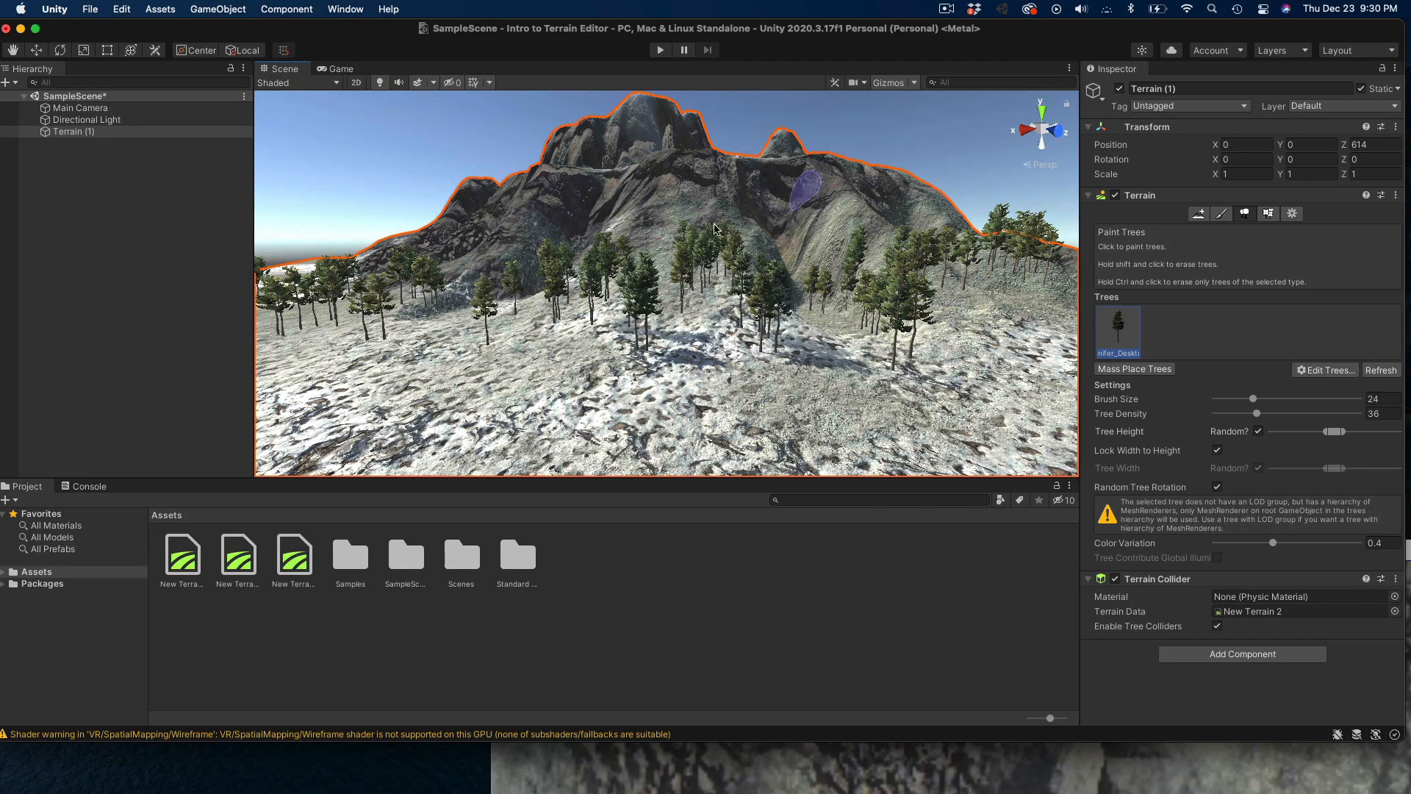
pyautogui.scroll(2, 397, 376)
pyautogui.scroll(-5, 399, 375)
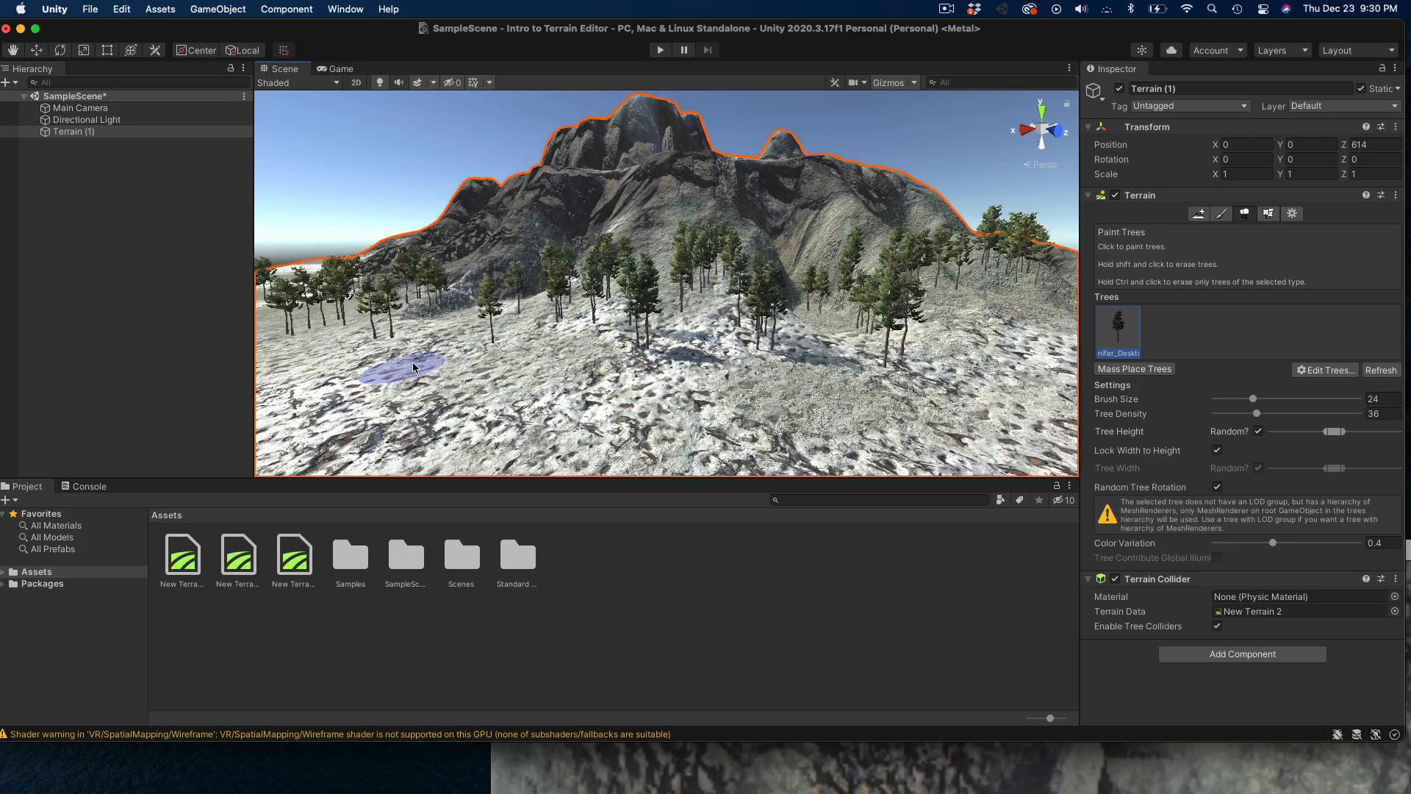
pyautogui.scroll(8, 636, 312)
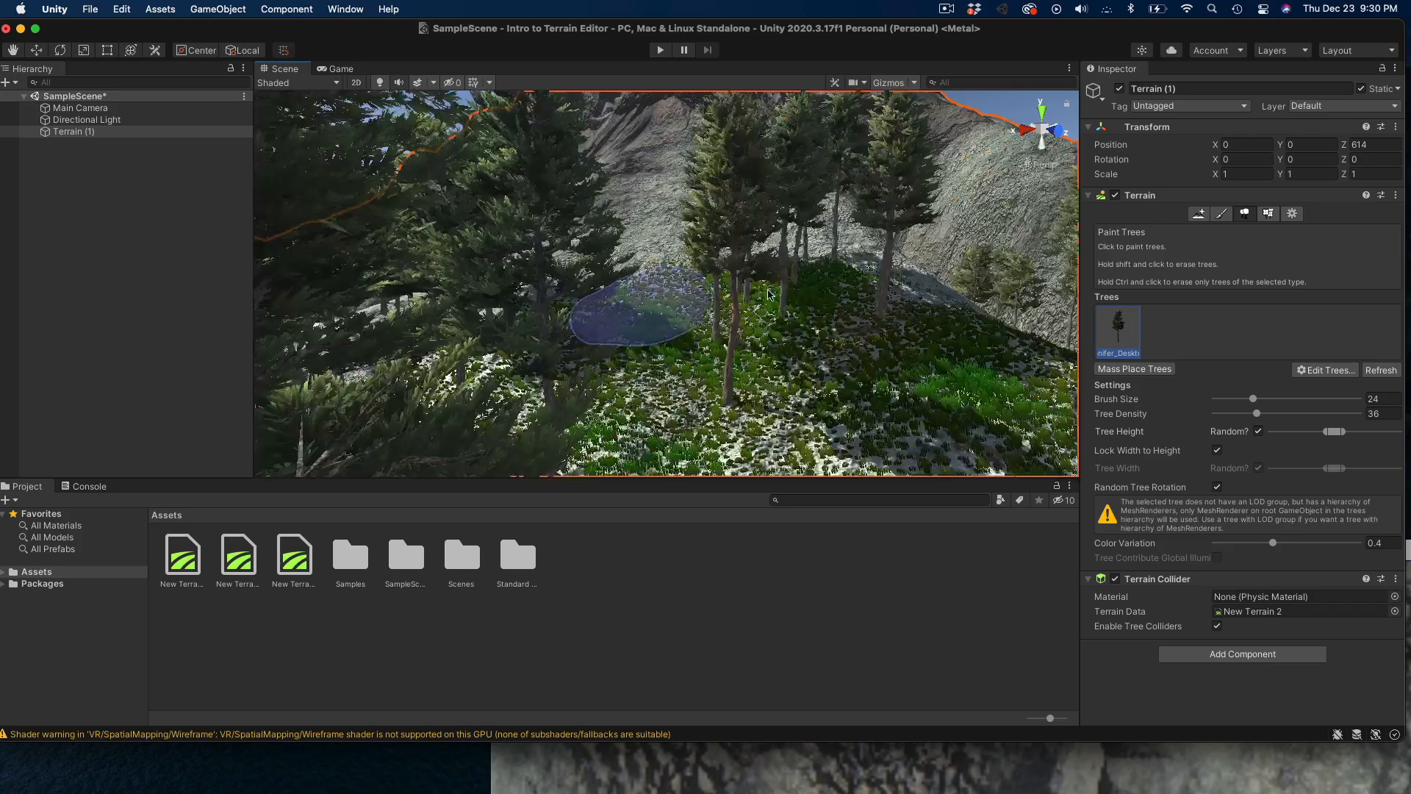
pyautogui.moveTo(637, 311)
pyautogui.keyDown('alt'); pyautogui.mouseDown()
pyautogui.moveTo(765, 287)
pyautogui.moveTo(856, 316)
pyautogui.moveTo(768, 296)
pyautogui.moveTo(722, 265)
pyautogui.mouseUp(); pyautogui.keyUp('alt')
pyautogui.scroll(5, 788, 317)
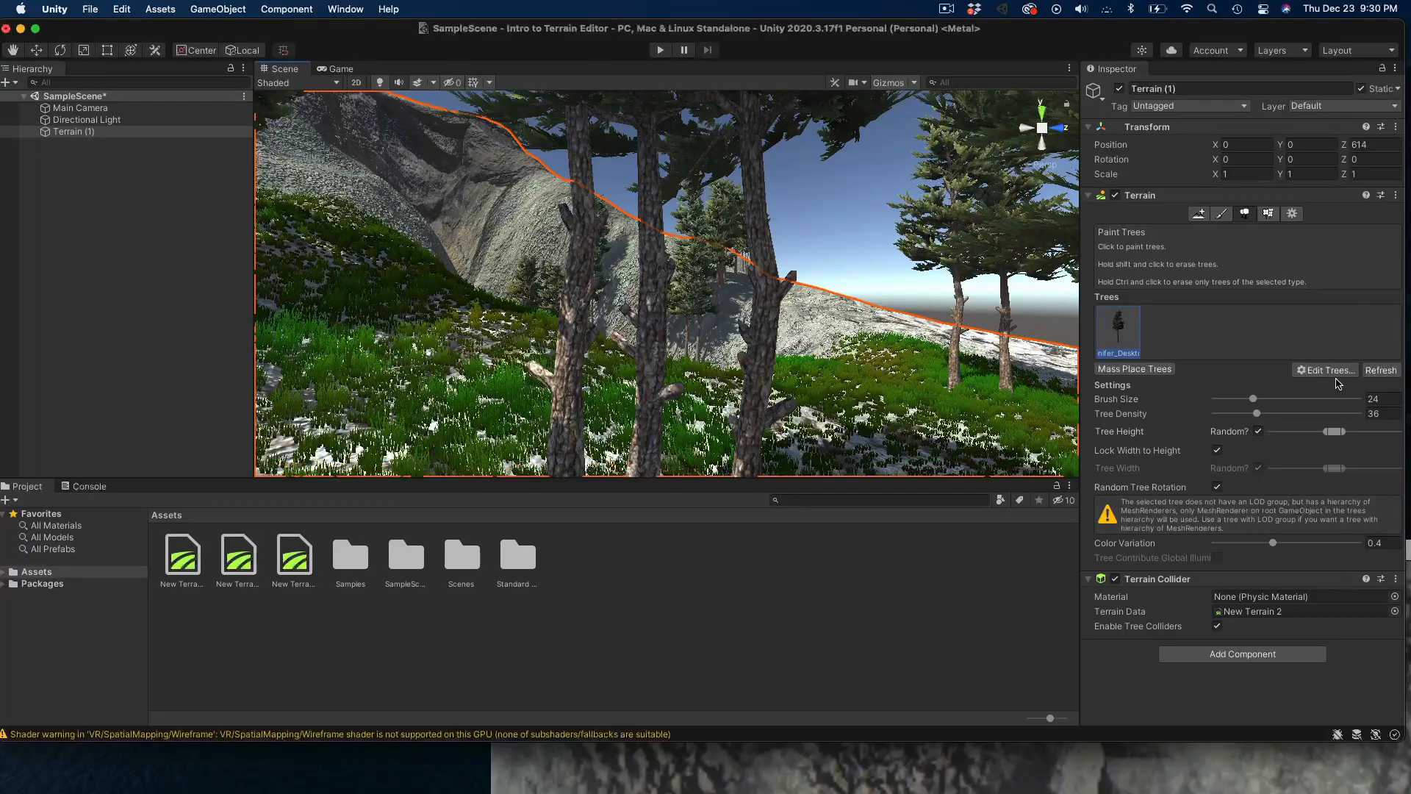
# - Add the Broadleaf_Desktop prefab as a second paintable tree for the terrain
pyautogui.click(1332, 371)
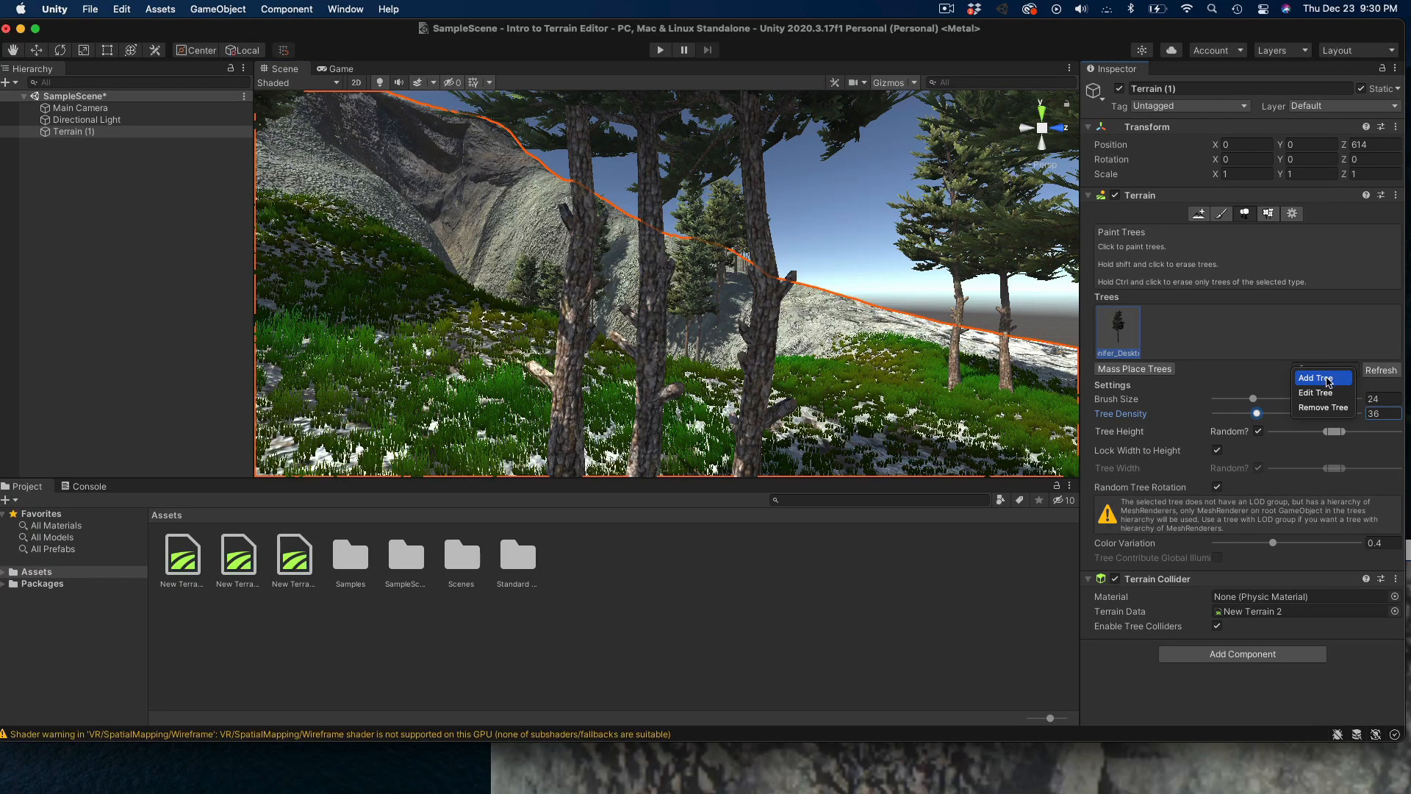
pyautogui.click(1327, 380)
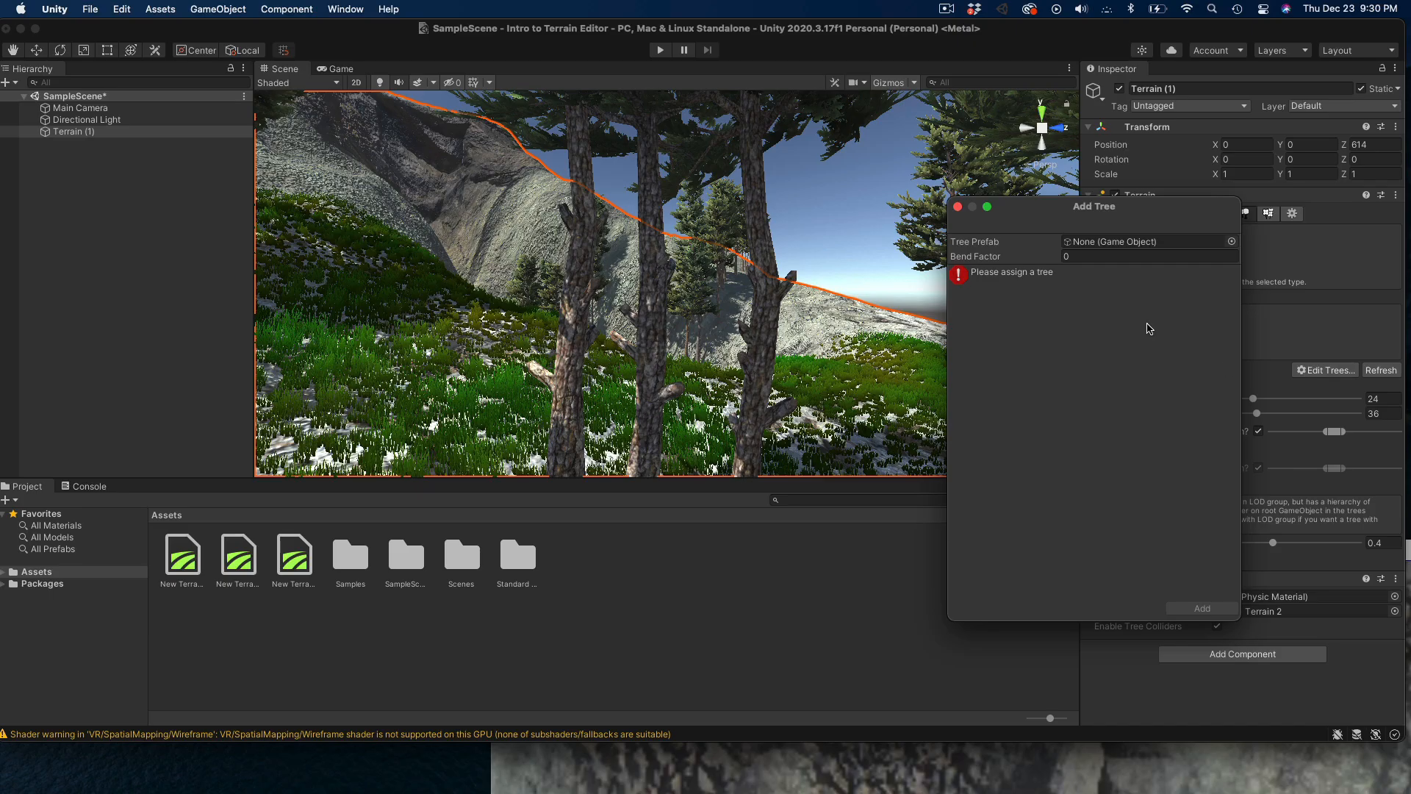
pyautogui.click(1232, 242)
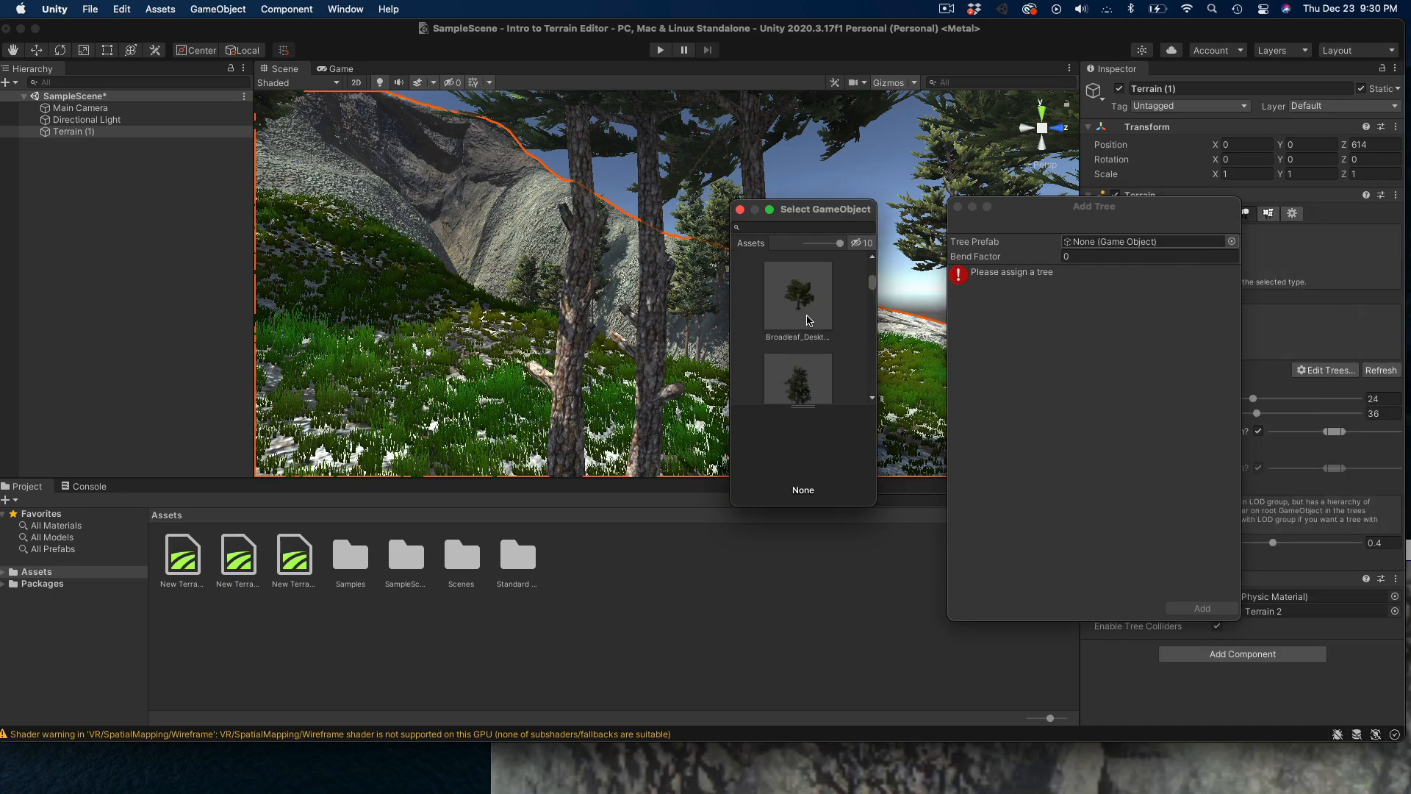
pyautogui.doubleClick(809, 321)
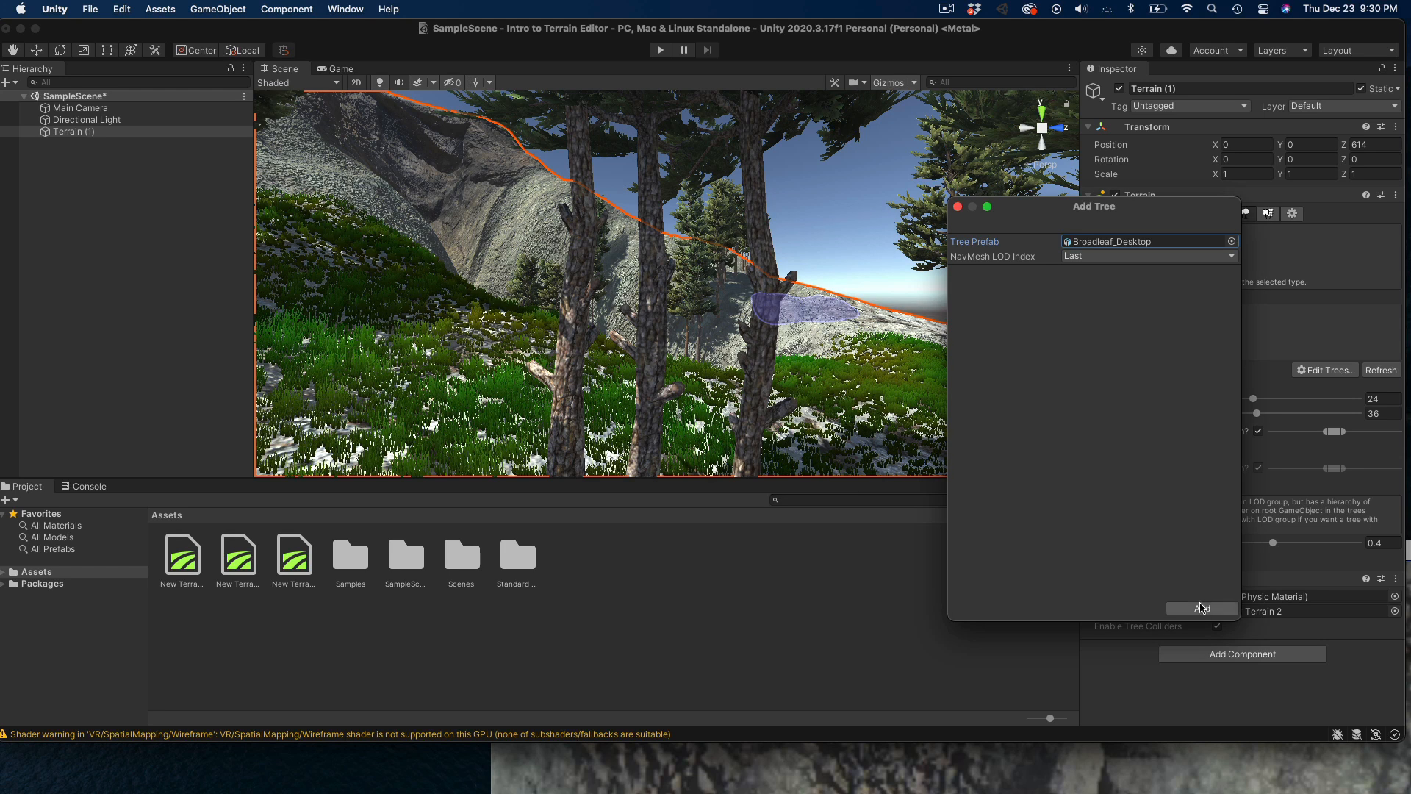
pyautogui.click(1201, 608)
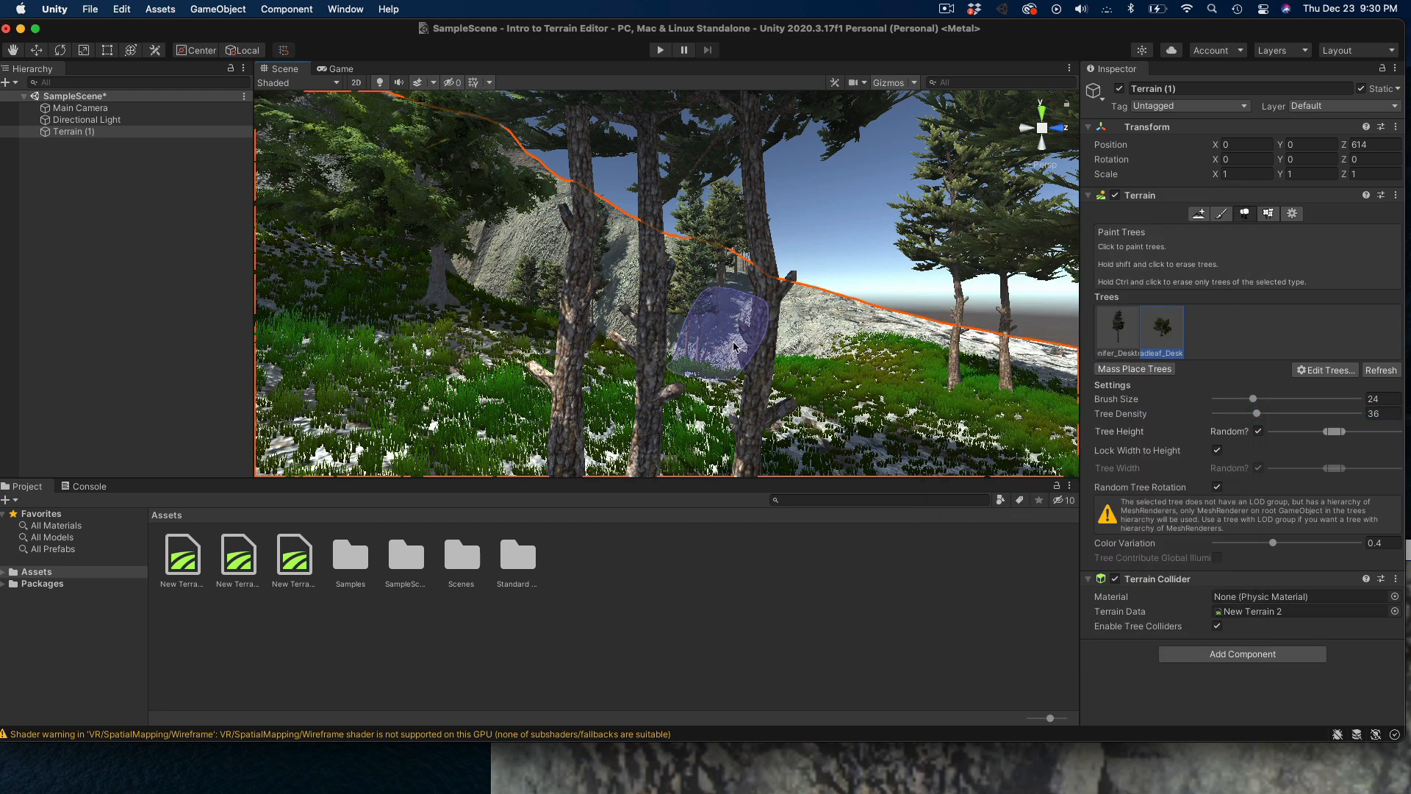
# - Paint broadleaf trees among the conifers across the grassy hill
pyautogui.moveTo(734, 346)
pyautogui.mouseDown()
pyautogui.moveTo(823, 345)
pyautogui.moveTo(919, 375)
pyautogui.moveTo(886, 298)
pyautogui.mouseUp()
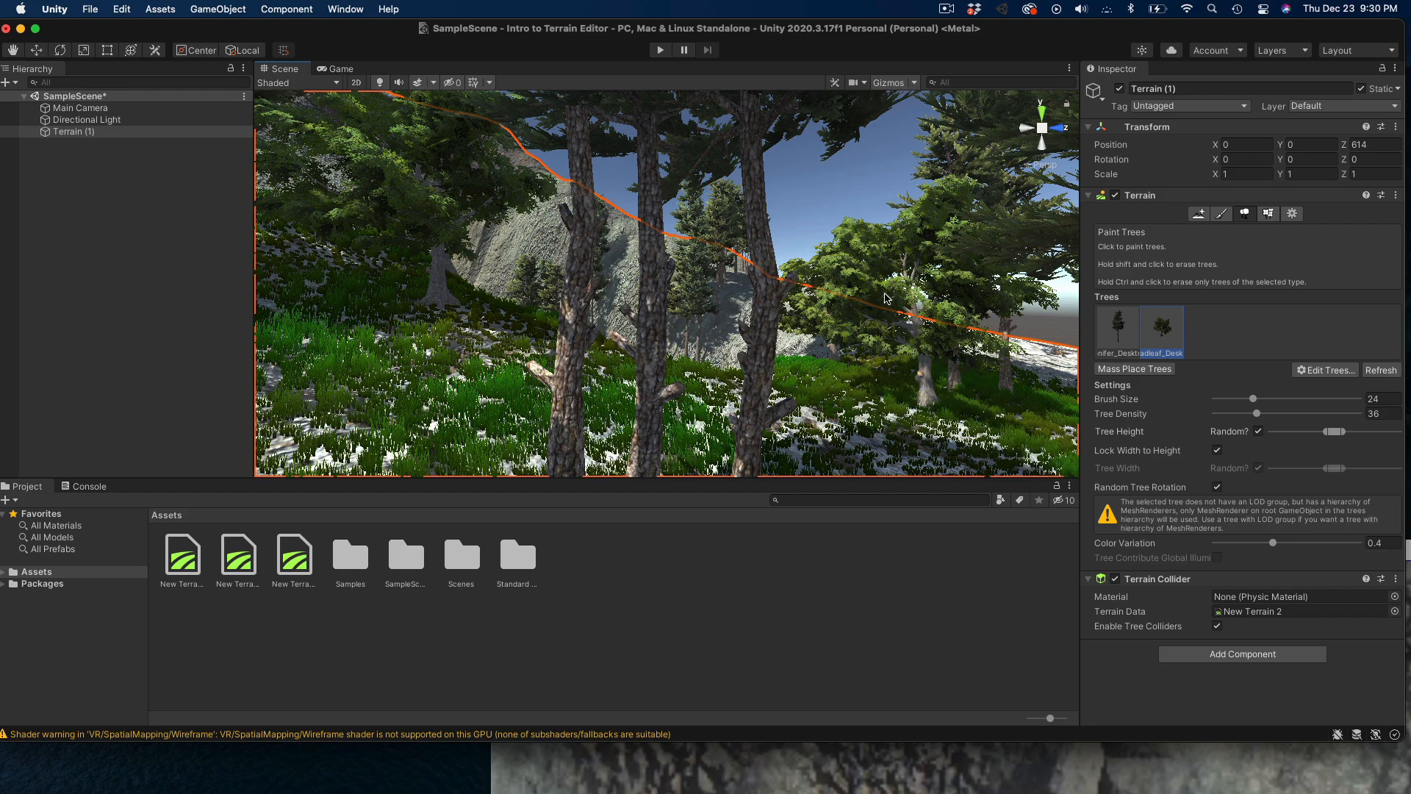
pyautogui.scroll(-8, 886, 298)
pyautogui.scroll(-5, 870, 312)
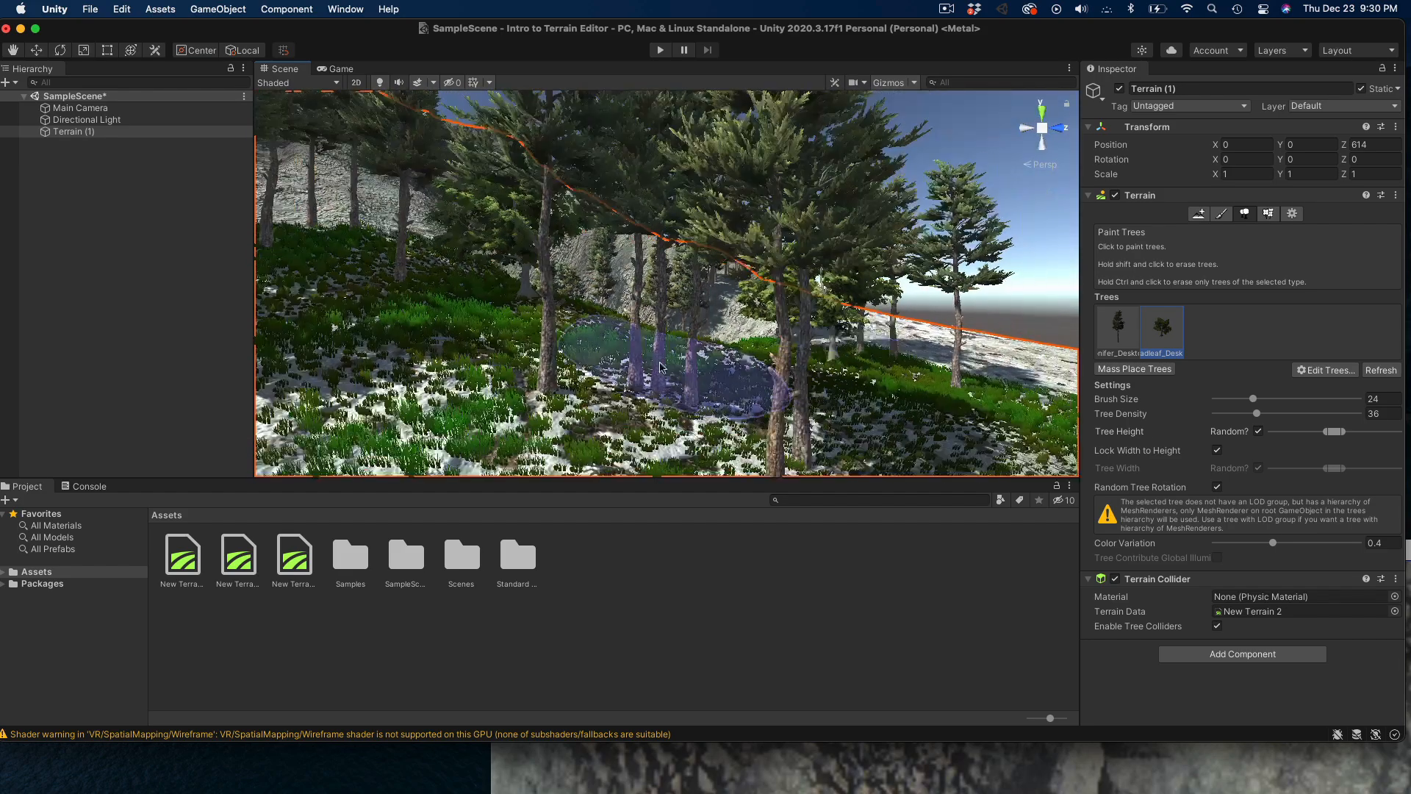
pyautogui.scroll(-10, 852, 385)
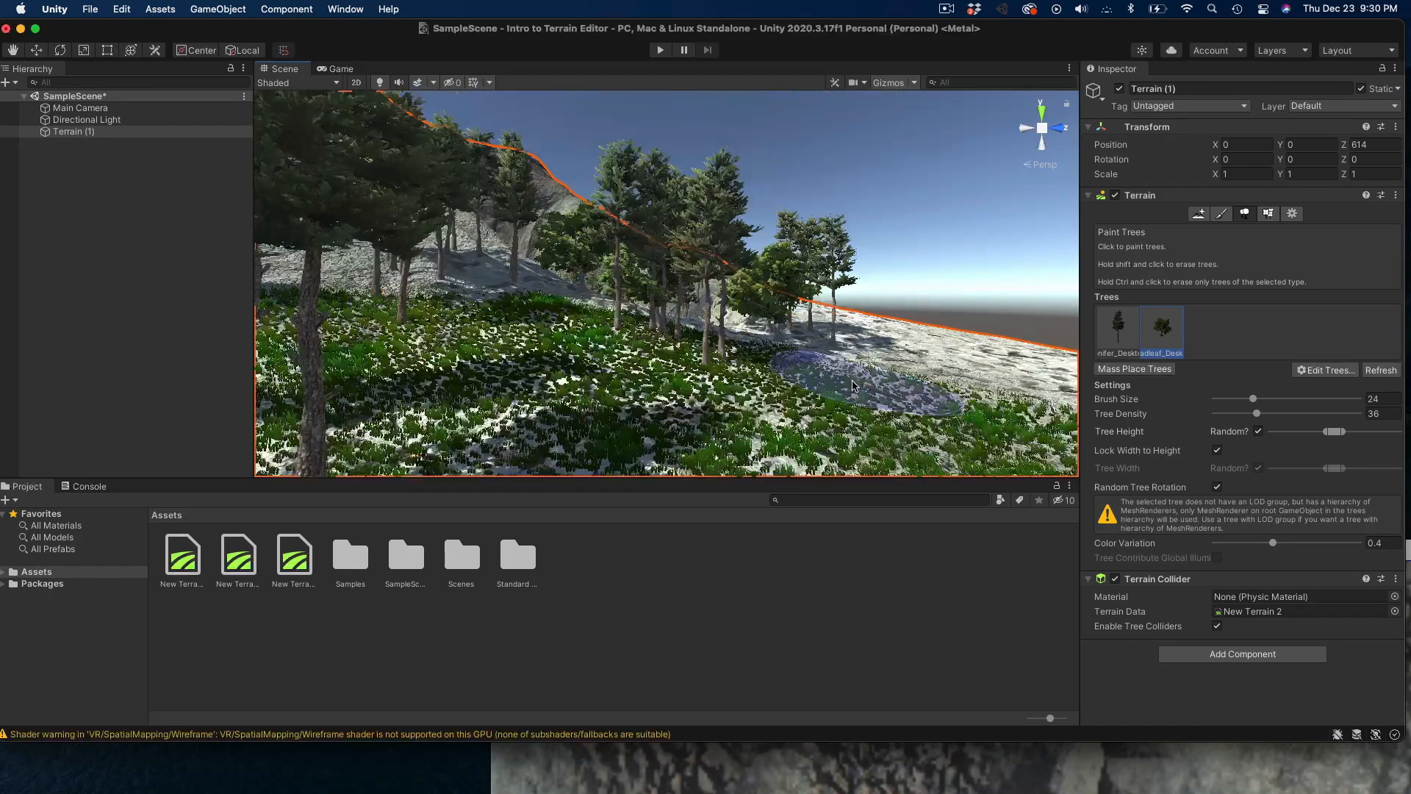
pyautogui.scroll(-5, 853, 385)
pyautogui.moveTo(706, 382)
pyautogui.mouseDown()
pyautogui.moveTo(676, 391)
pyautogui.moveTo(790, 426)
pyautogui.moveTo(462, 424)
pyautogui.mouseUp()
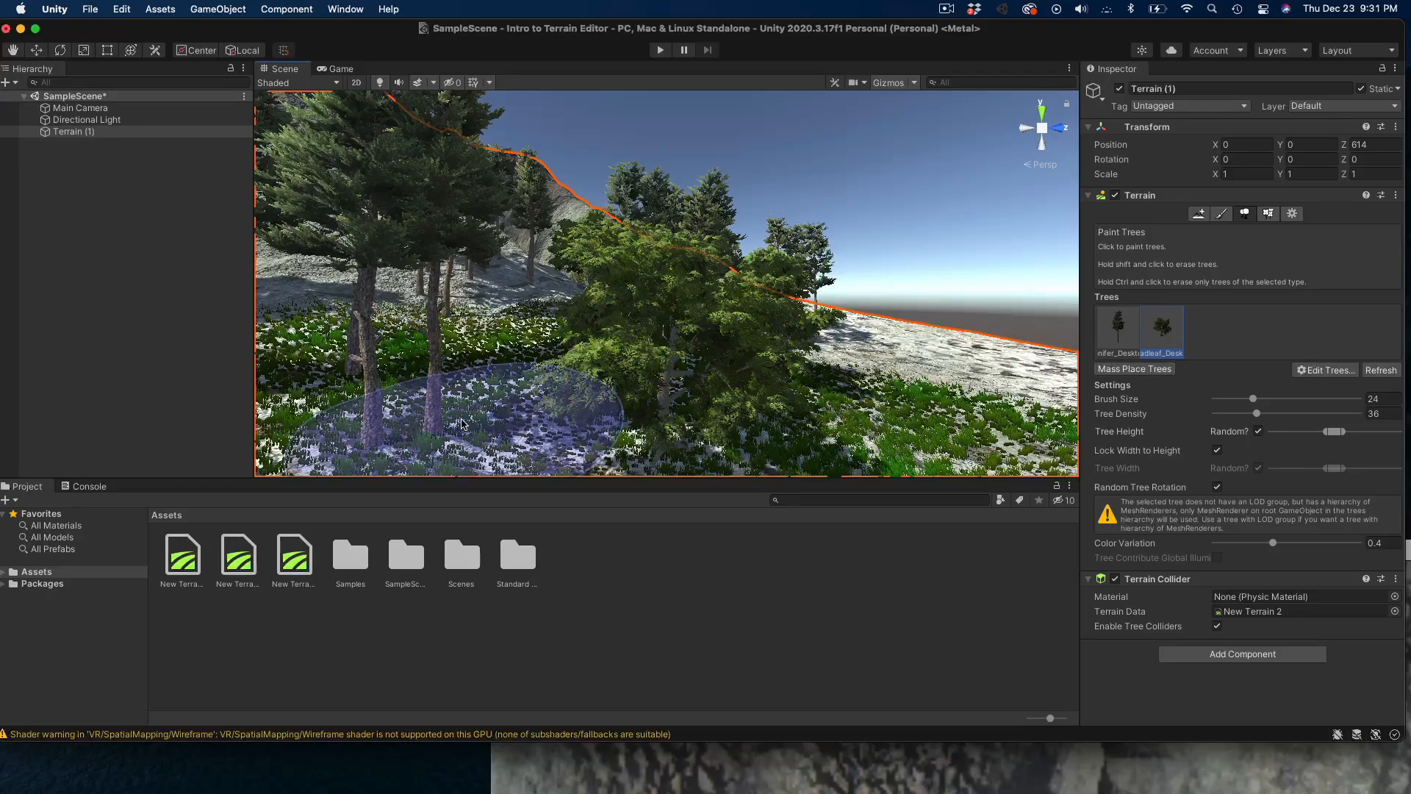
# - Paint more broadleaf trees on the grassy patches near the foot of the rocky mountain
pyautogui.scroll(5, 273, 326)
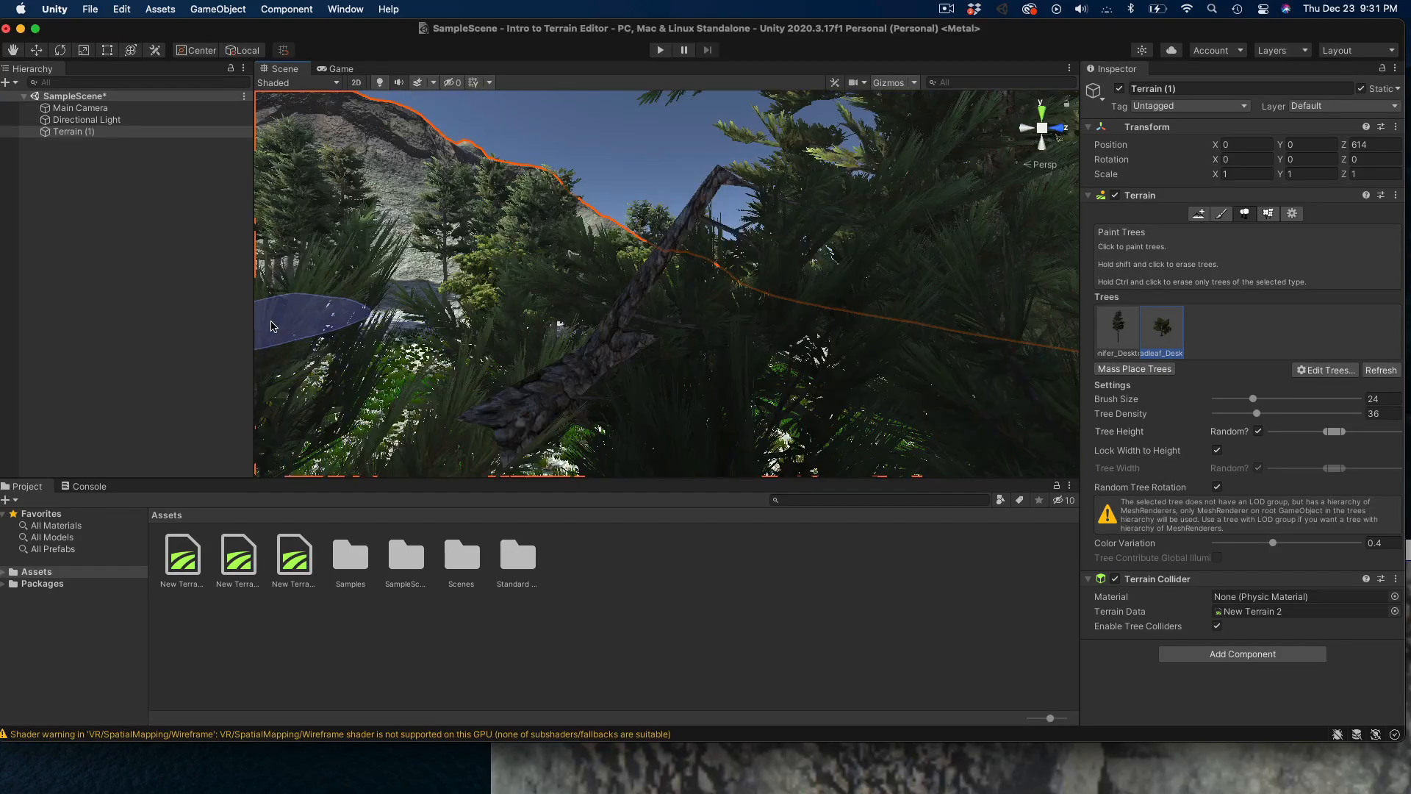
pyautogui.moveTo(291, 306); pyautogui.dragTo(2, 302, button='right')
pyautogui.scroll(10, 558, 305)
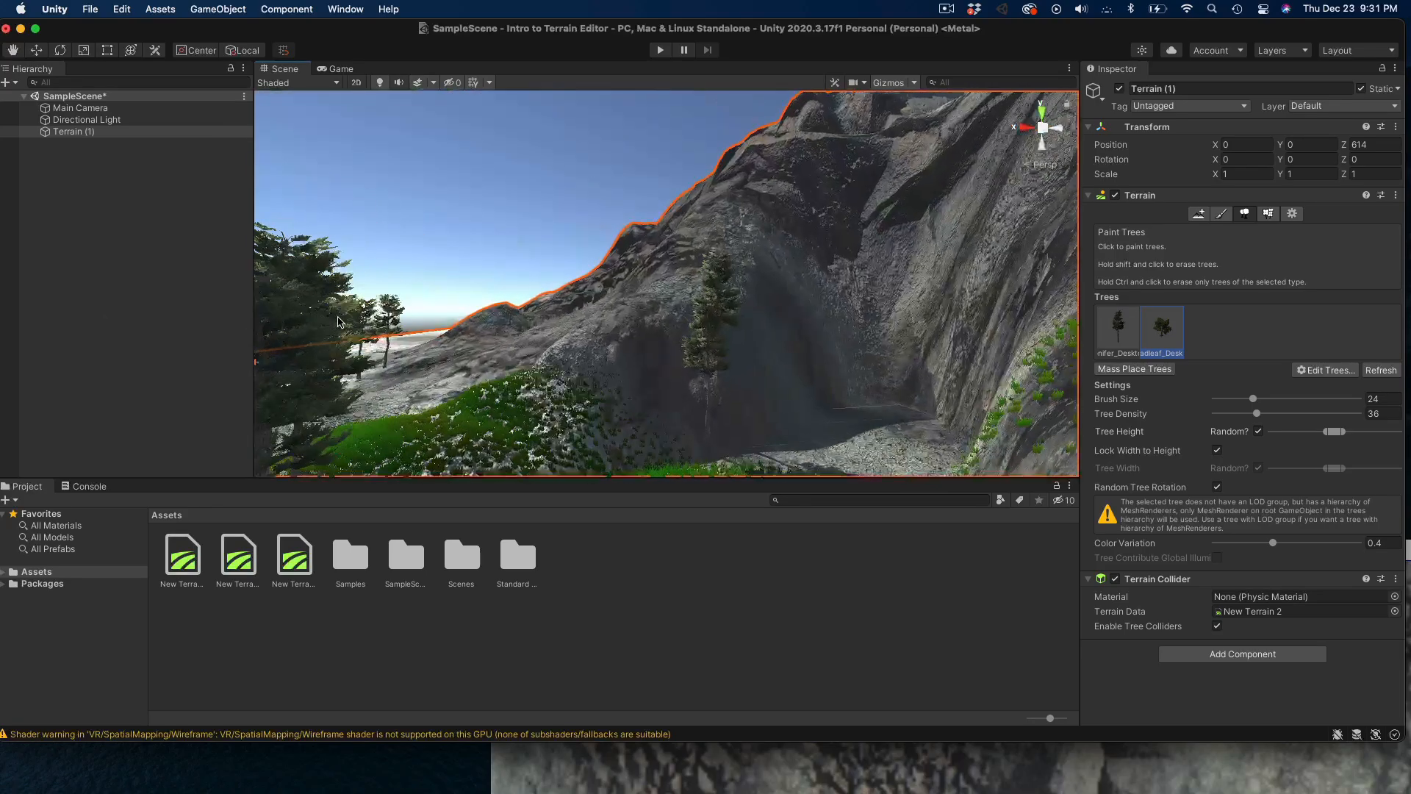
pyautogui.click(440, 367)
pyautogui.scroll(3, 436, 395)
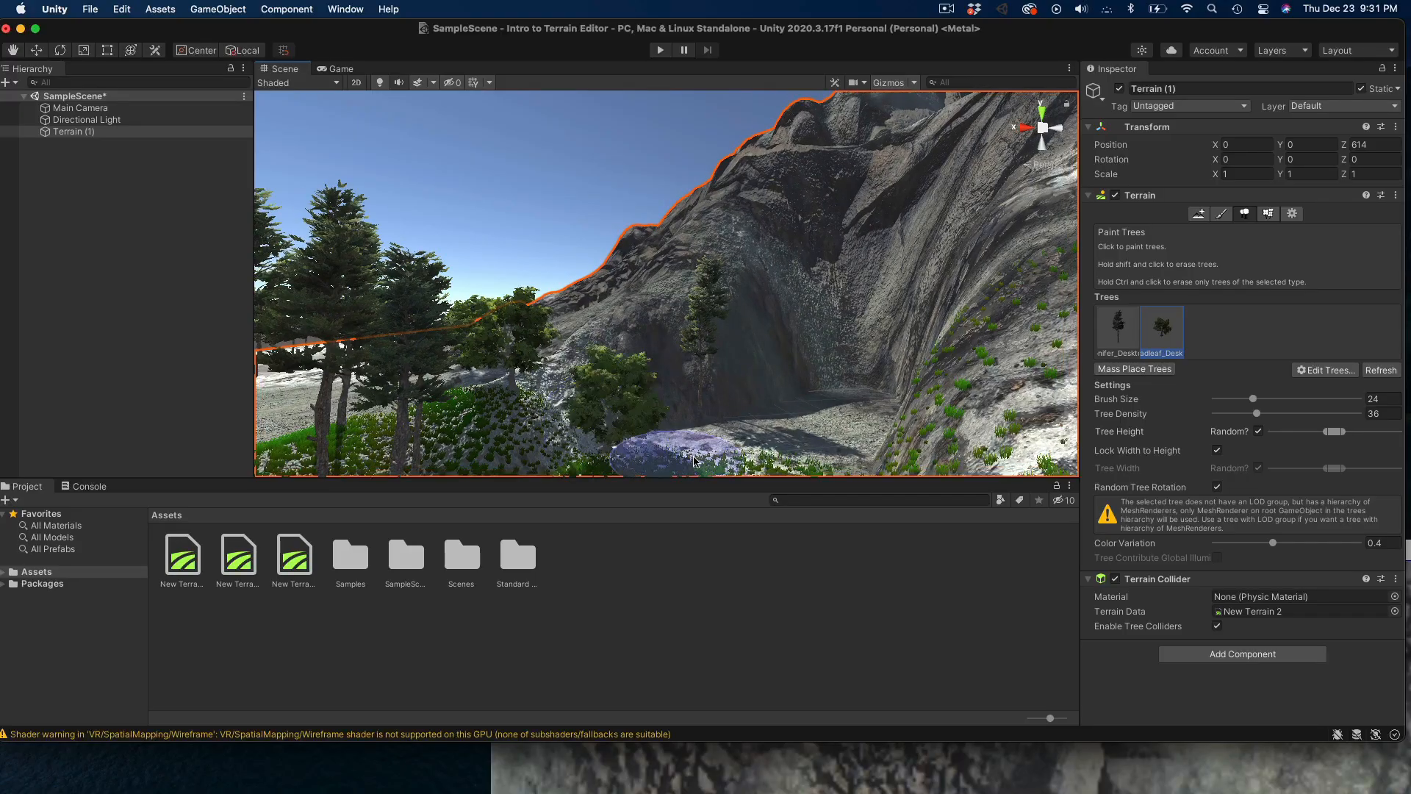
pyautogui.scroll(5, 693, 461)
pyautogui.click(312, 354)
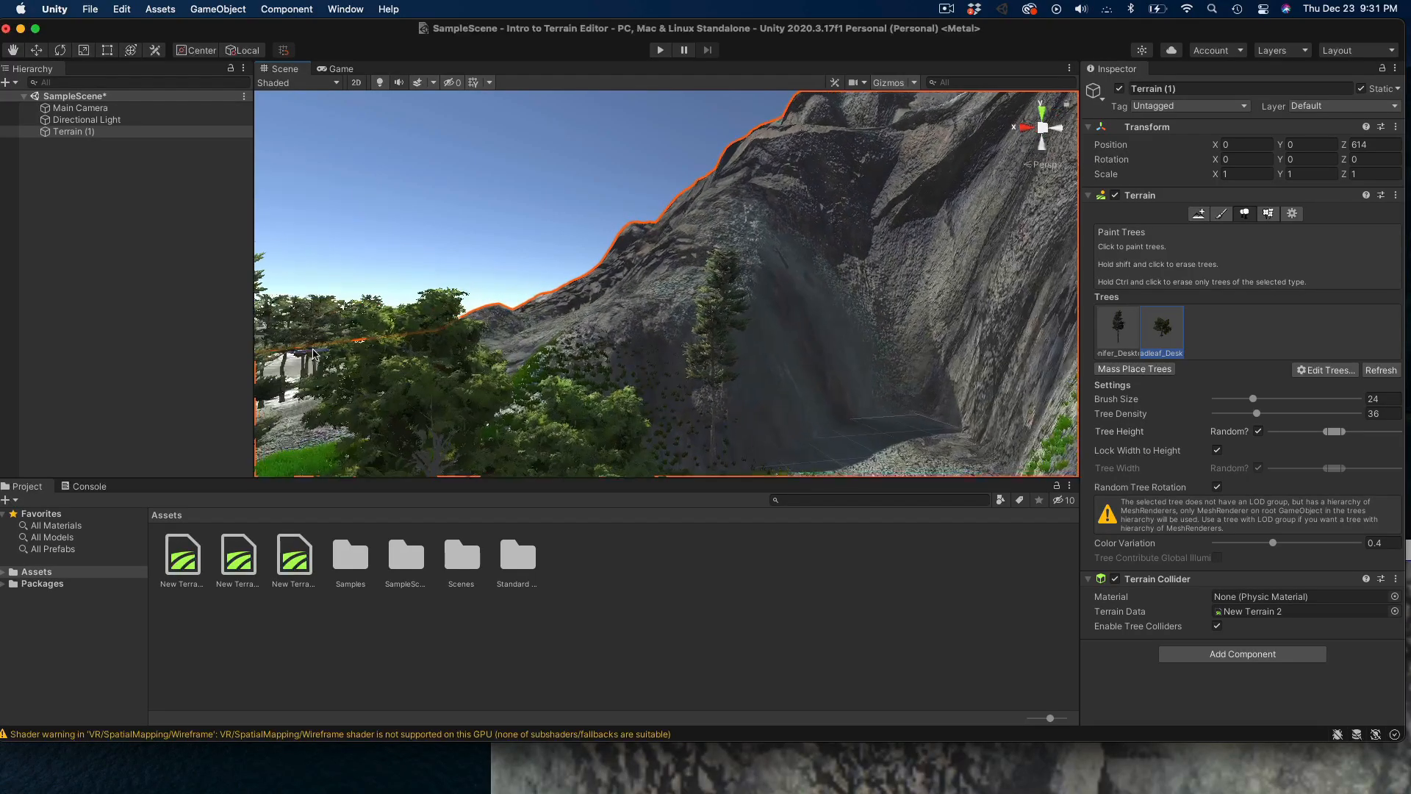
# - Switch back to the Conifer_Desktop tree and paint rows of conifers along the bare rocky mountainside up to its ridge
pyautogui.moveTo(313, 354); pyautogui.dragTo(444, 280, button='right')
pyautogui.scroll(3, 567, 318)
pyautogui.press('w')
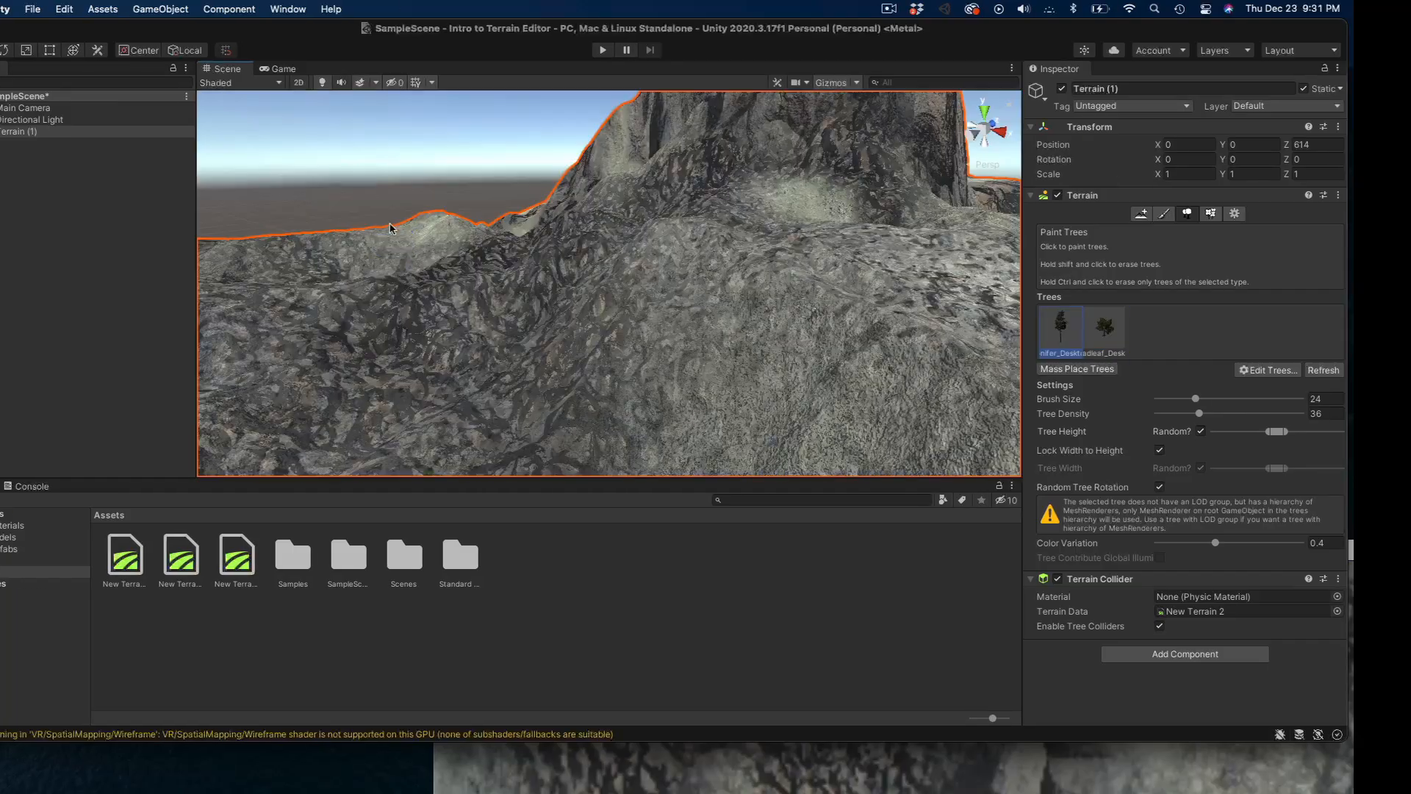
pyautogui.moveTo(265, 265)
pyautogui.mouseDown()
pyautogui.moveTo(504, 378)
pyautogui.moveTo(904, 420)
pyautogui.moveTo(671, 425)
pyautogui.moveTo(252, 372)
pyautogui.moveTo(520, 271)
pyautogui.moveTo(760, 305)
pyautogui.mouseUp()
pyautogui.moveTo(764, 309); pyautogui.dragTo(1003, 322, button='right')
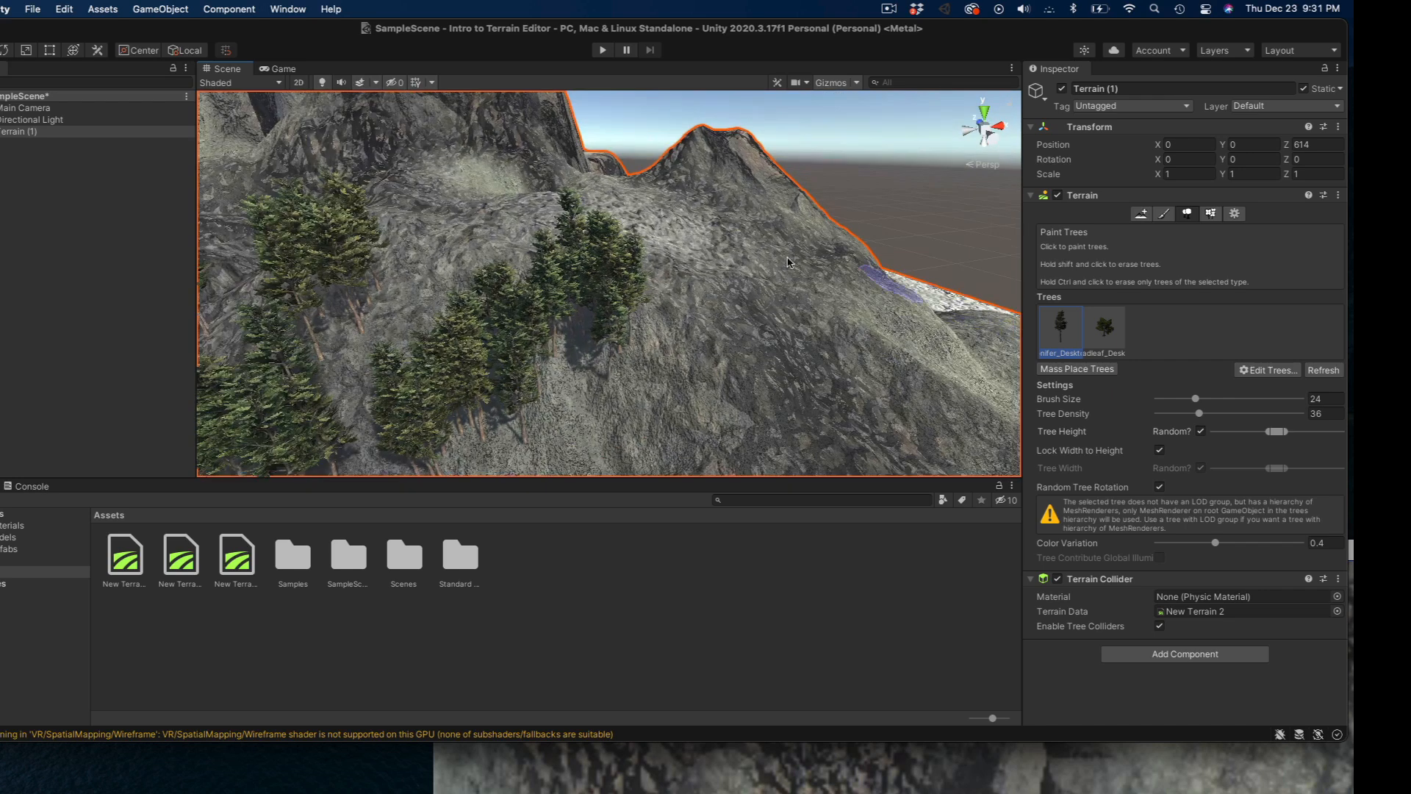
pyautogui.moveTo(707, 246)
pyautogui.mouseDown()
pyautogui.moveTo(662, 230)
pyautogui.moveTo(631, 261)
pyautogui.moveTo(771, 228)
pyautogui.moveTo(807, 280)
pyautogui.mouseUp()
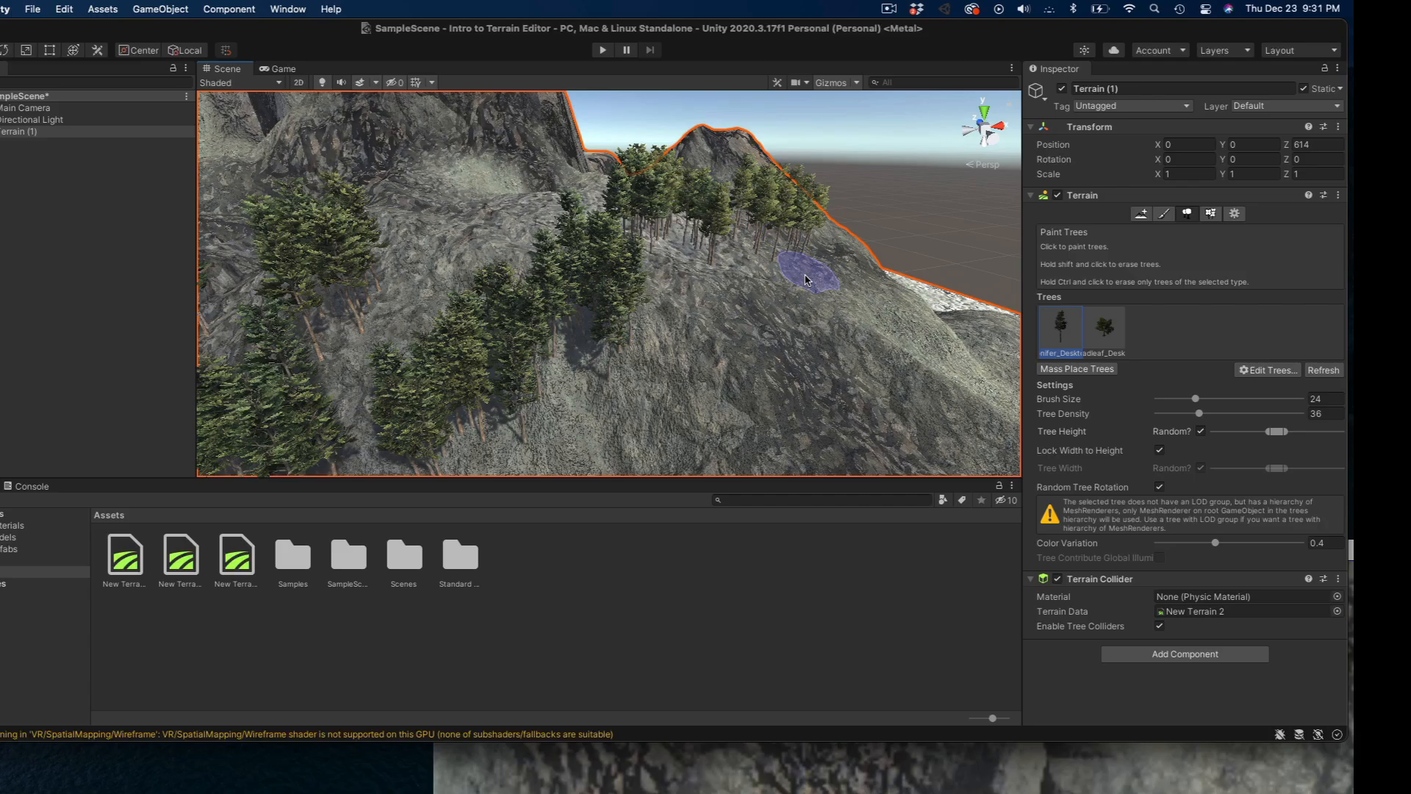
# - Paint more conifers along the slopes at the foot of the rocky mountain and around its lower flank
pyautogui.scroll(-10, 800, 283)
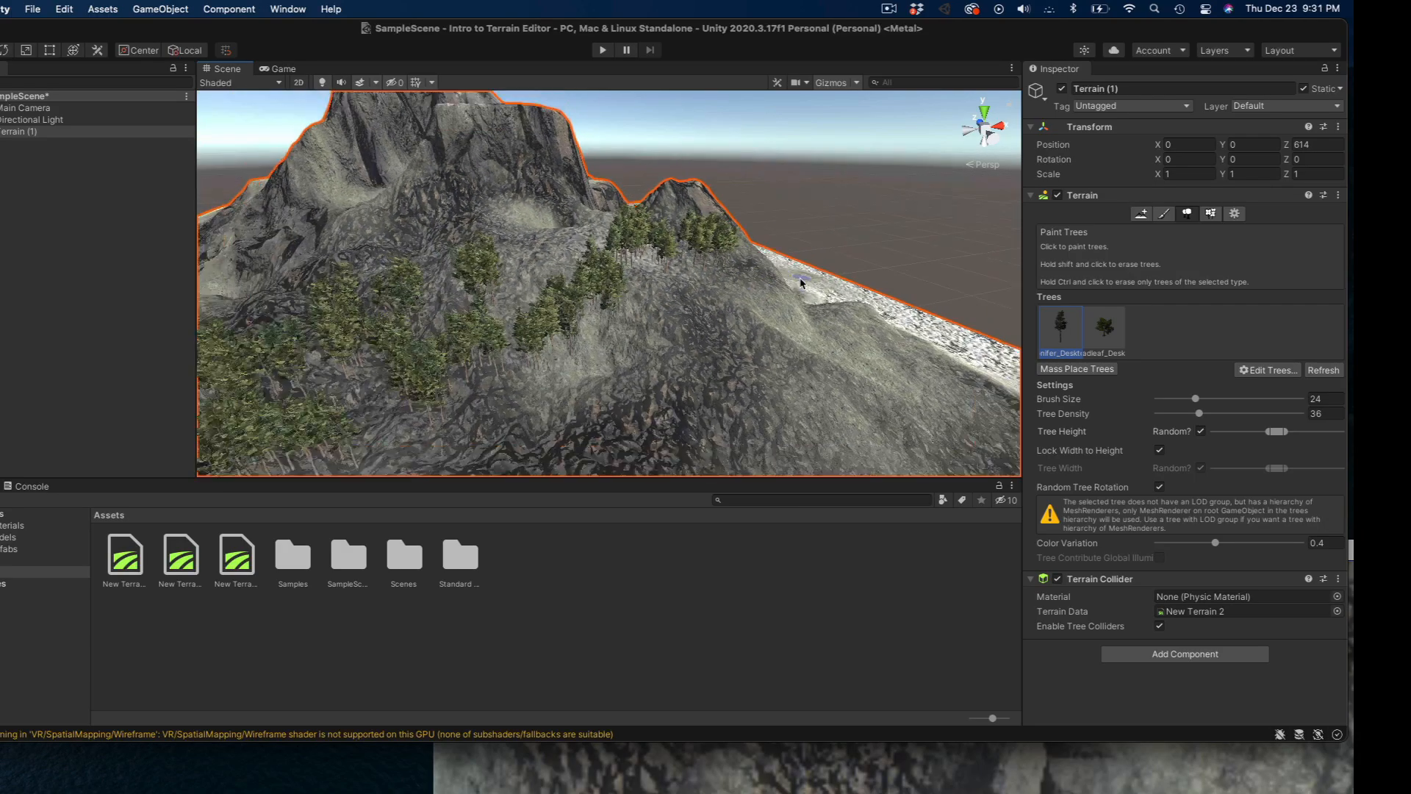
pyautogui.scroll(-2, 800, 284)
pyautogui.moveTo(520, 403)
pyautogui.mouseDown()
pyautogui.moveTo(465, 435)
pyautogui.moveTo(325, 436)
pyautogui.moveTo(794, 441)
pyautogui.moveTo(826, 389)
pyautogui.moveTo(656, 481)
pyautogui.moveTo(625, 415)
pyautogui.moveTo(756, 347)
pyautogui.mouseUp()
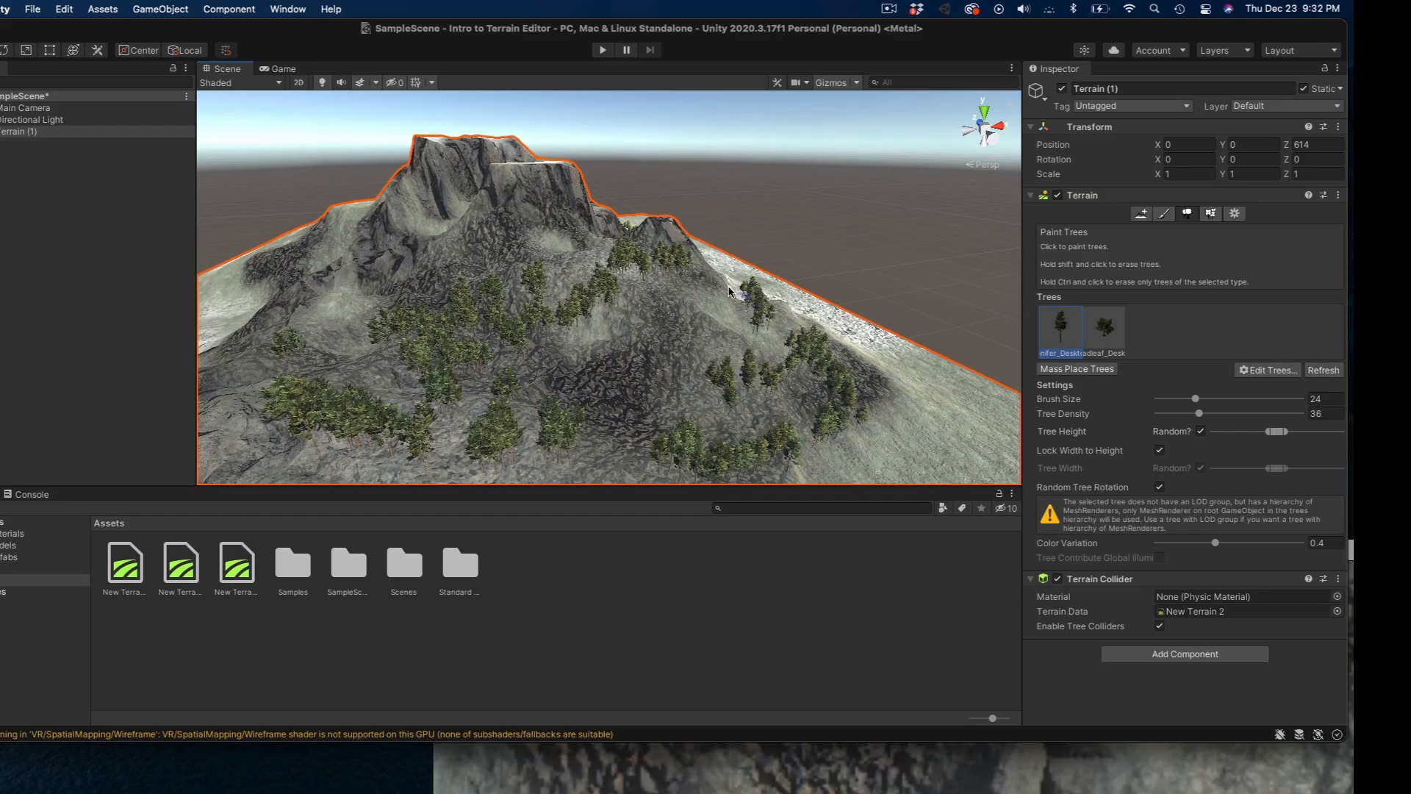
pyautogui.moveTo(262, 330)
pyautogui.mouseDown()
pyautogui.moveTo(360, 349)
pyautogui.moveTo(221, 375)
pyautogui.moveTo(309, 422)
pyautogui.mouseUp()
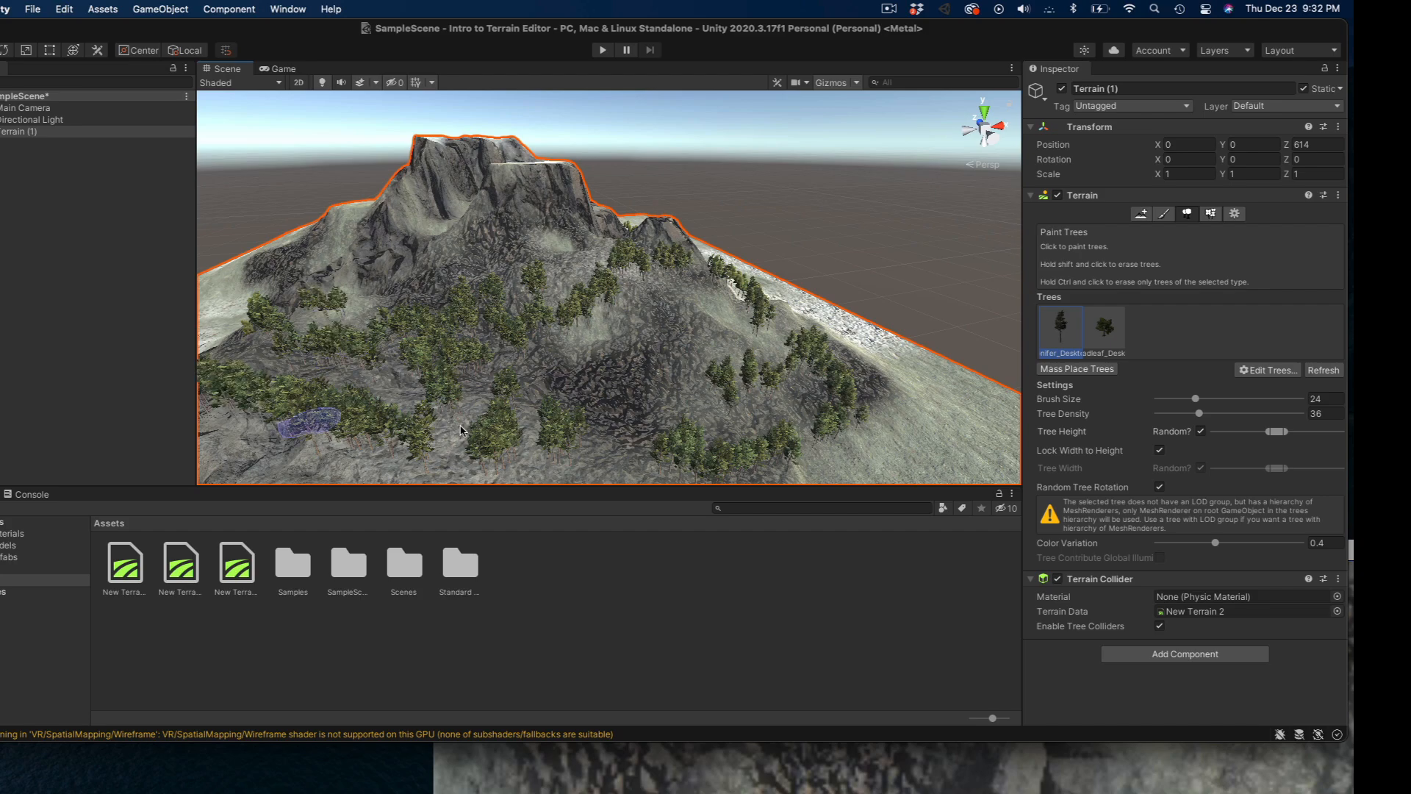
# - Switch to the Broadleaf_Desktop tree and paint broadleaf trees among the conifers on the lower mountain slopes
pyautogui.click(1113, 342)
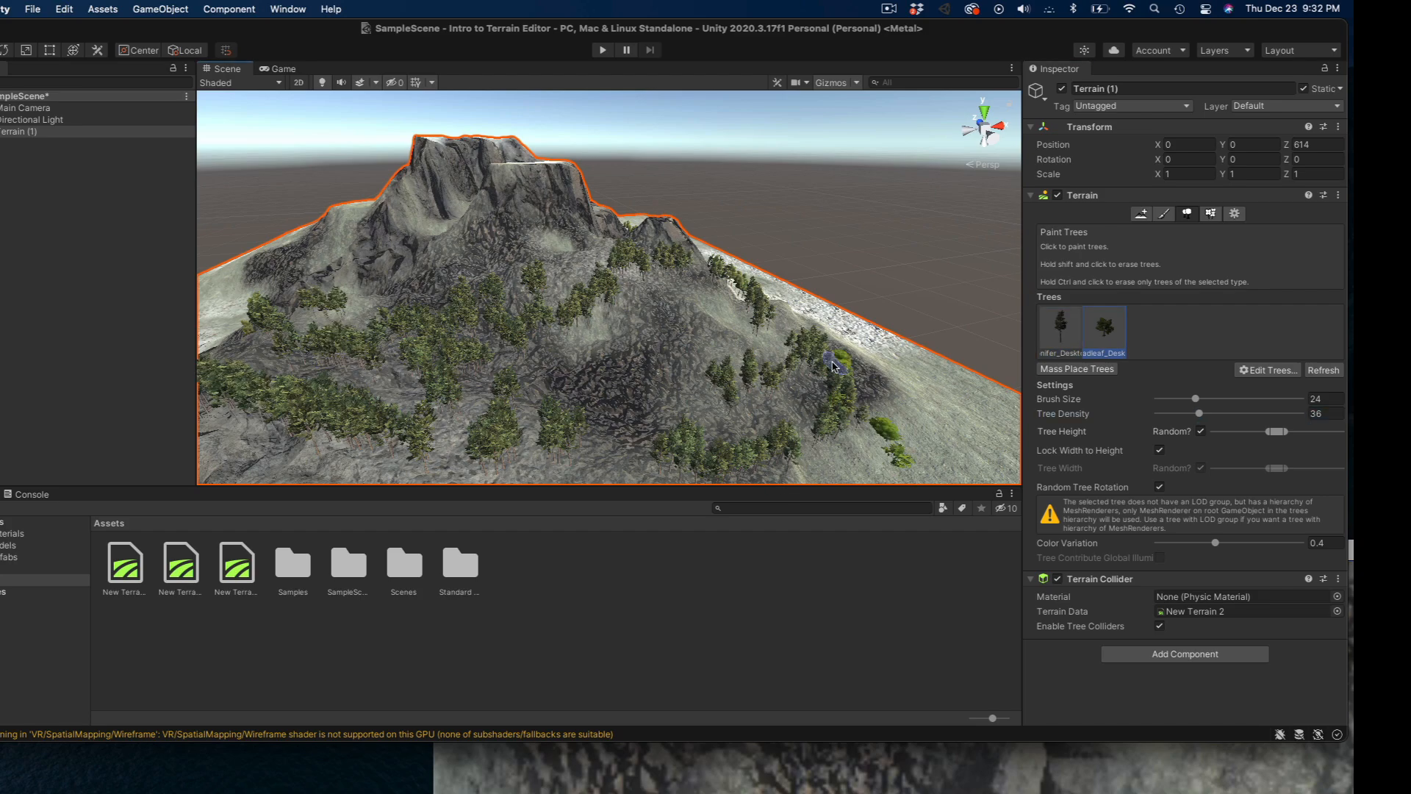
pyautogui.moveTo(644, 486); pyautogui.dragTo(562, 480)
pyautogui.moveTo(607, 409); pyautogui.dragTo(793, 409)
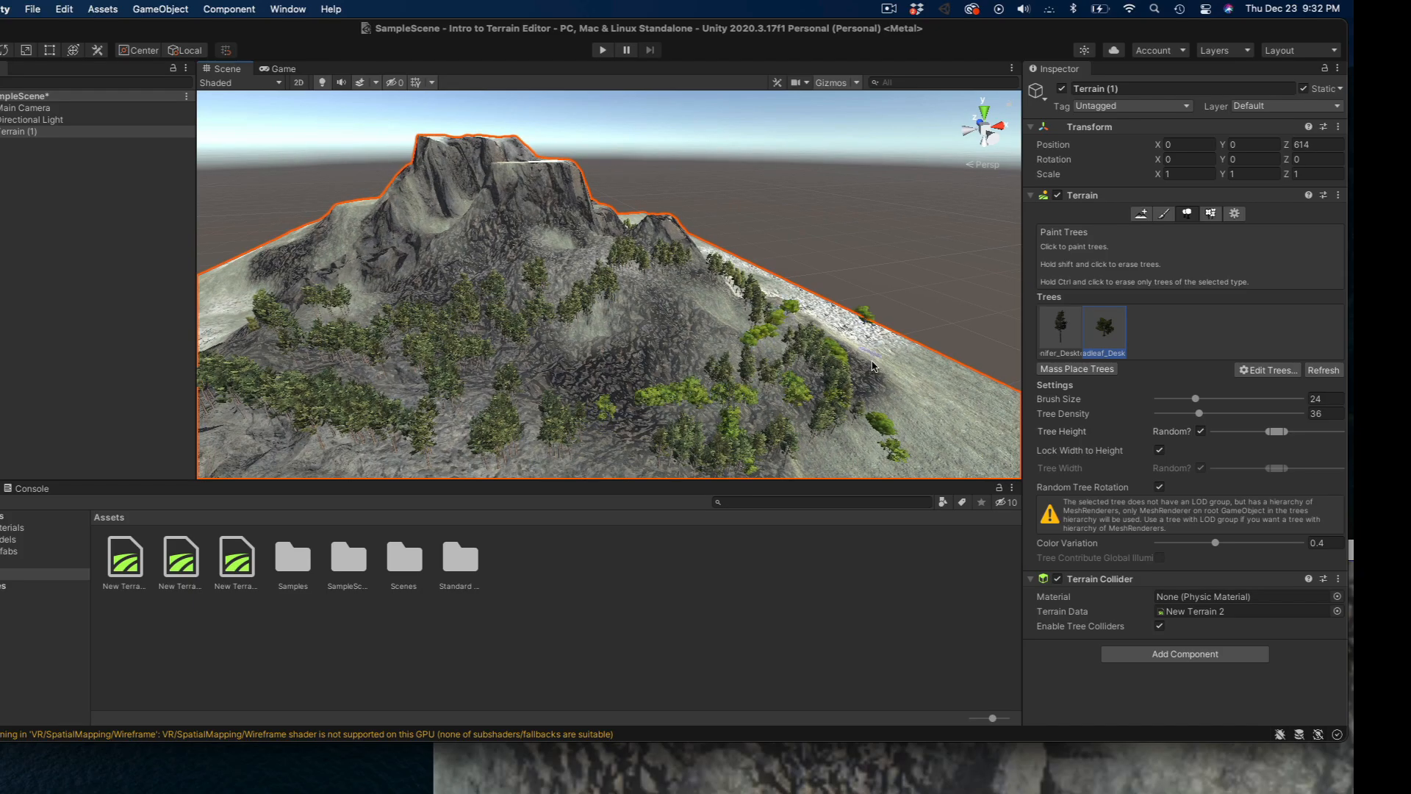
pyautogui.moveTo(873, 365); pyautogui.dragTo(878, 437)
pyautogui.moveTo(515, 451); pyautogui.dragTo(331, 455)
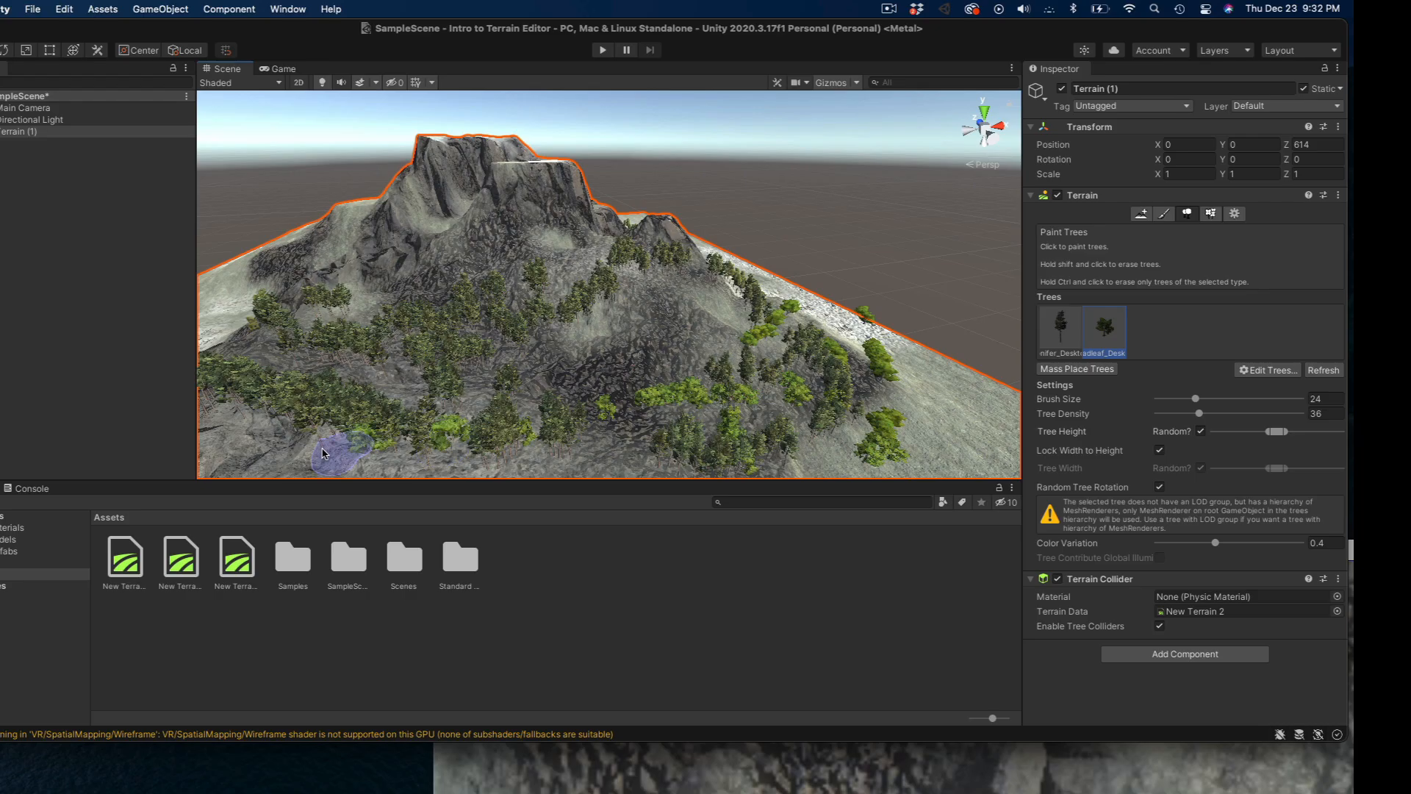
# - Examine the painted forest from several angles, from the whole mountain down to ground level among the trunks
pyautogui.moveTo(309, 452)
pyautogui.mouseDown(button='right')
pyautogui.moveTo(421, 444)
pyautogui.moveTo(512, 280)
pyautogui.mouseUp(button='right')
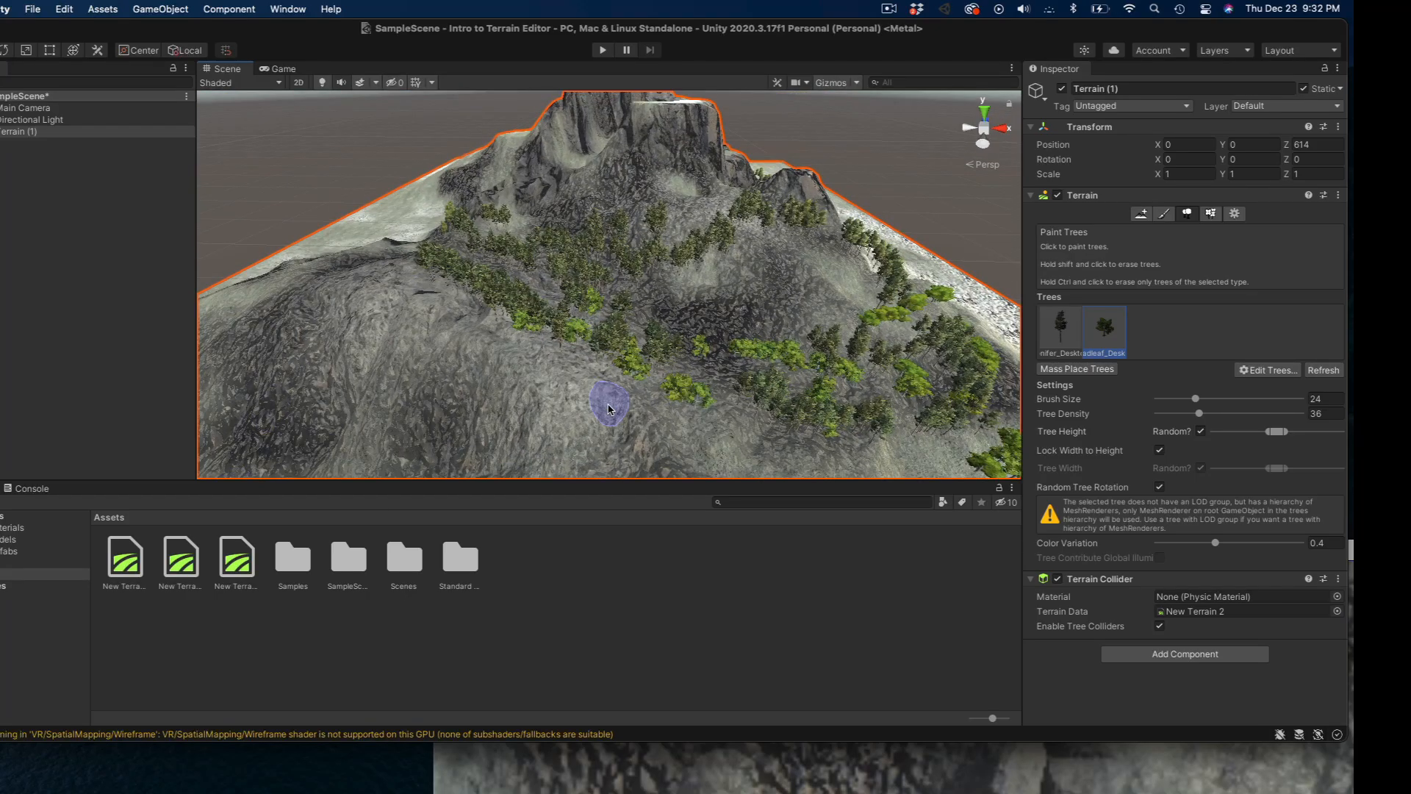
pyautogui.moveTo(389, 292); pyautogui.dragTo(575, 310, button='right')
pyautogui.scroll(-5, 702, 342)
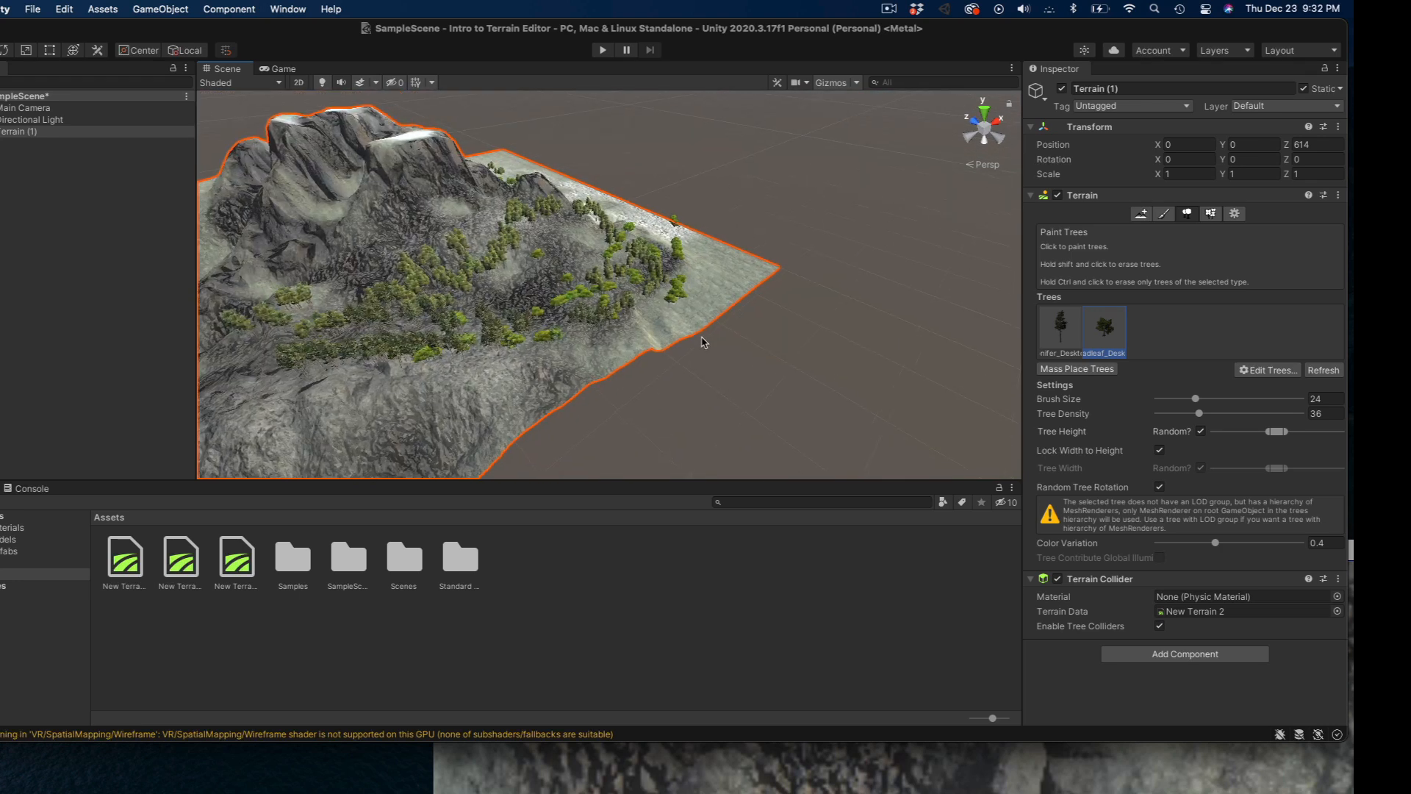
pyautogui.scroll(15, 702, 342)
pyautogui.scroll(3, 702, 342)
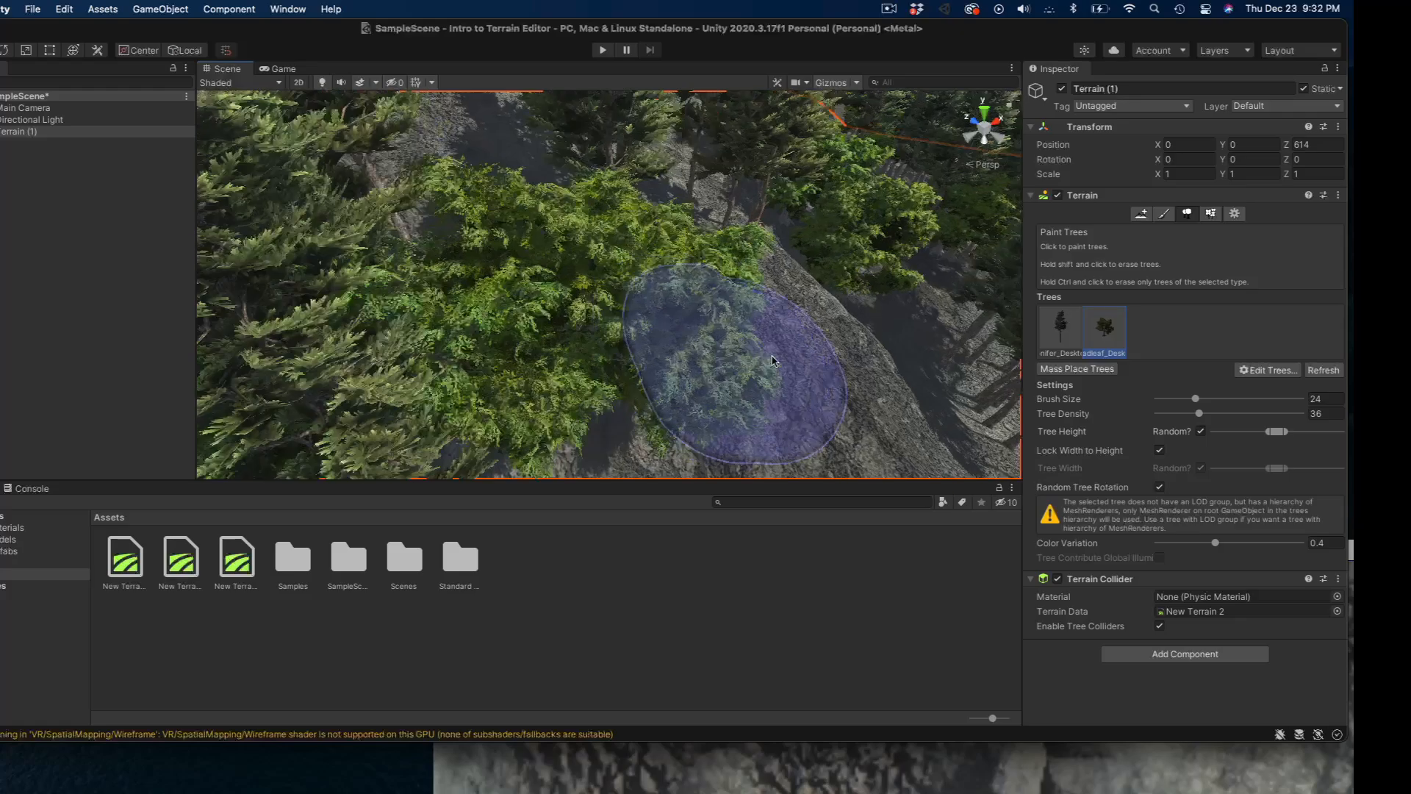
pyautogui.moveTo(731, 355); pyautogui.dragTo(1074, 254, button='right')
pyautogui.scroll(8, 914, 339)
pyautogui.scroll(5, 875, 338)
pyautogui.scroll(8, 940, 341)
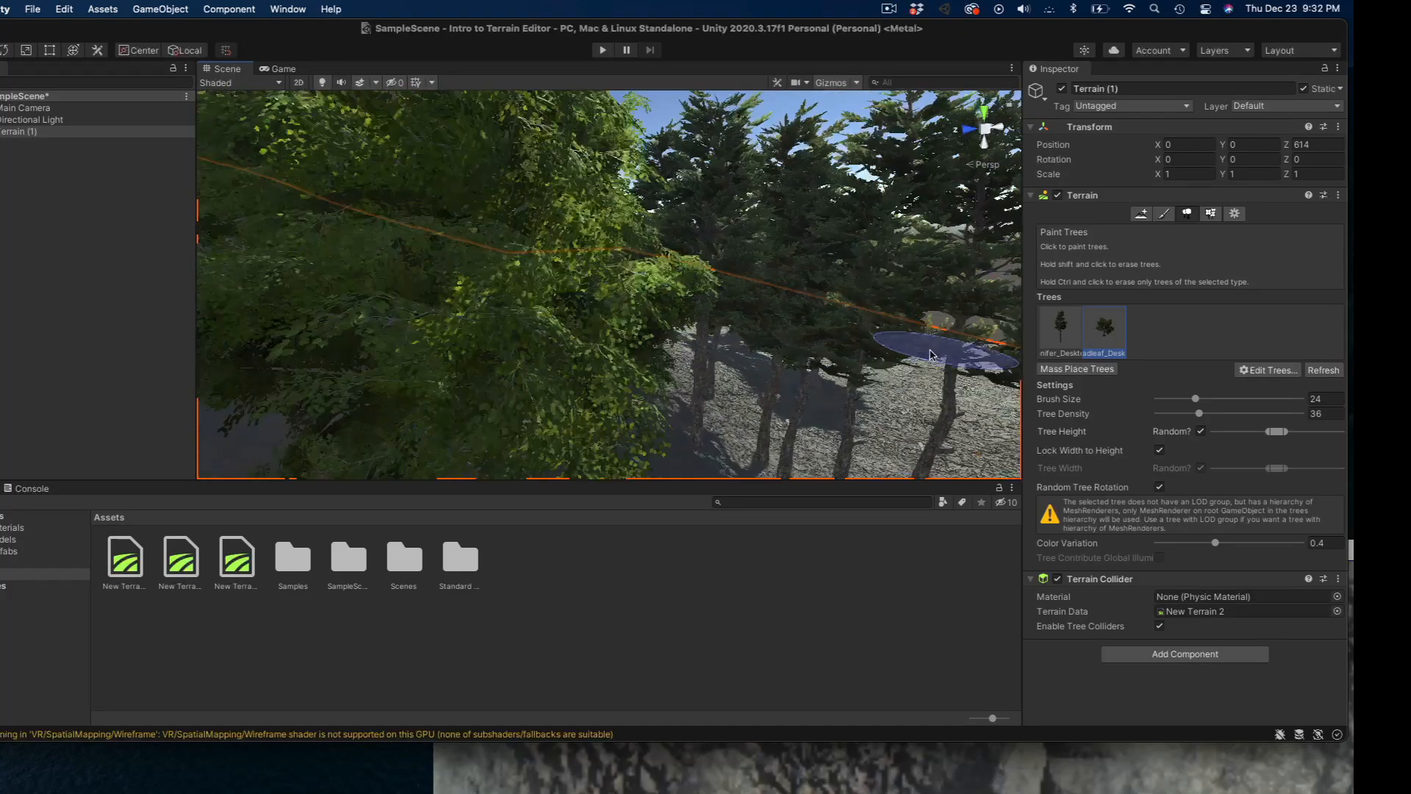
pyautogui.scroll(-6, 882, 356)
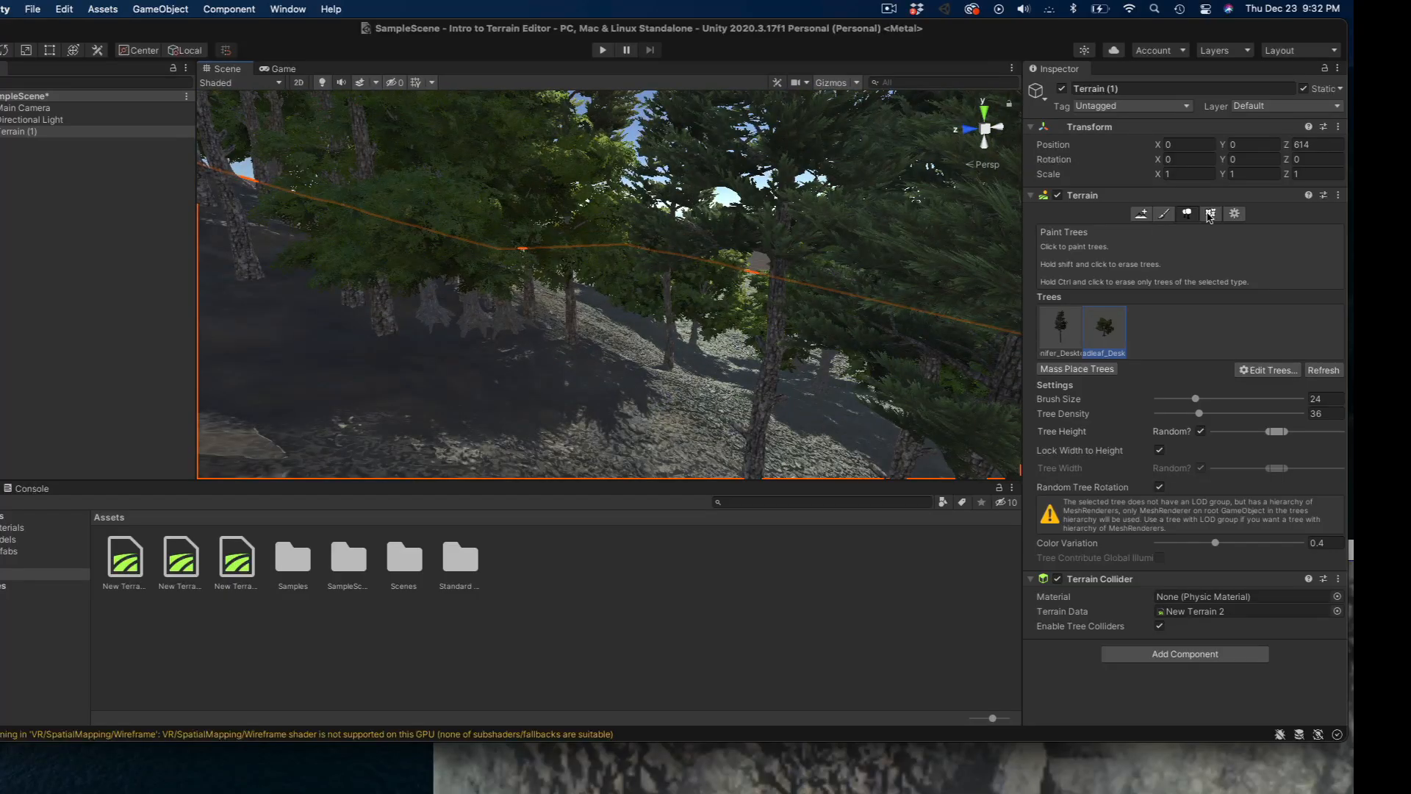
# - Paint clumps of the second grass detail over the bare ground beneath the trees
pyautogui.click(1211, 214)
pyautogui.click(1098, 351)
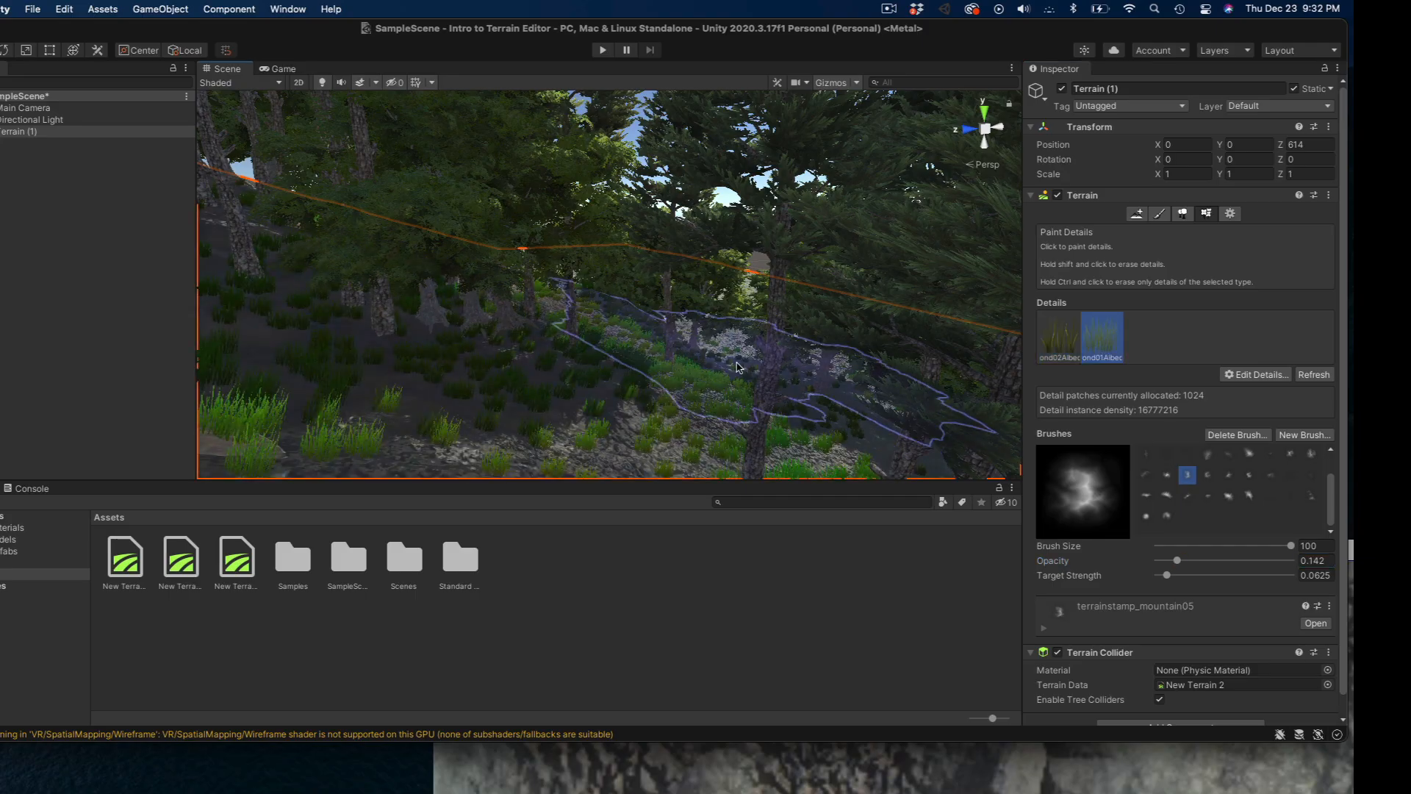
pyautogui.scroll(4, 845, 413)
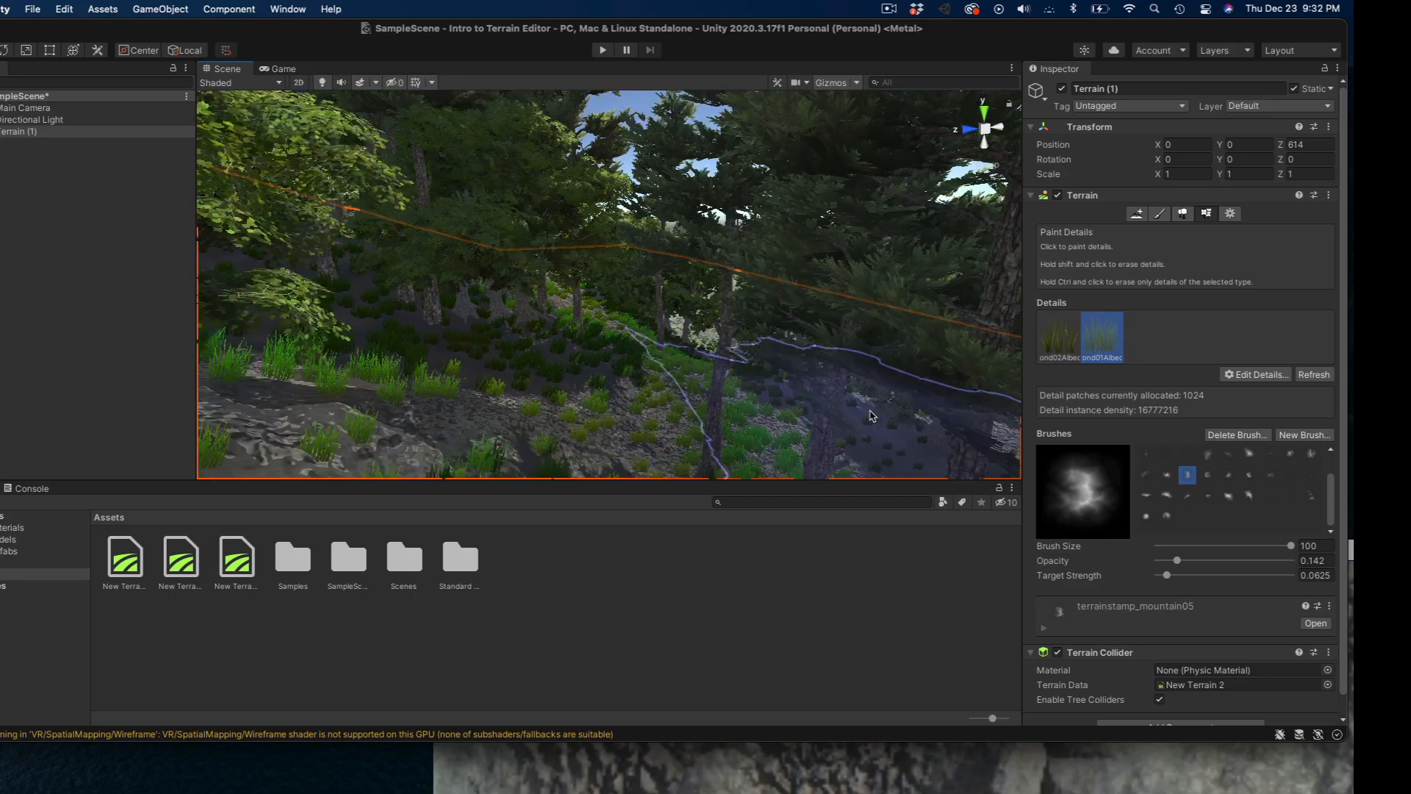
pyautogui.keyDown('alt'); pyautogui.moveTo(868, 416); pyautogui.dragTo(340, 377); pyautogui.keyUp('alt')
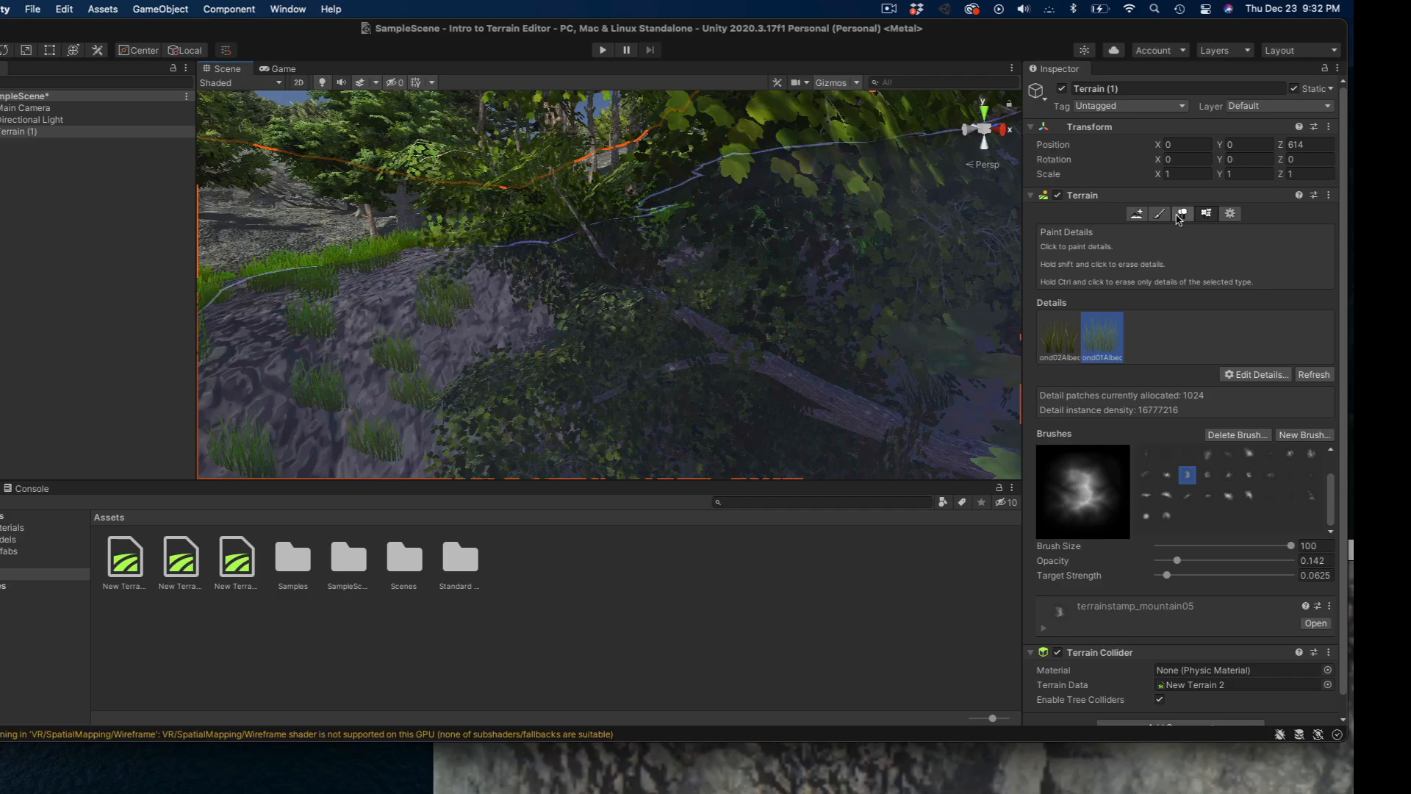
# - Return to Paint Trees and place individual broadleaf trees in the gaps of the grassy forest floor
pyautogui.click(1180, 214)
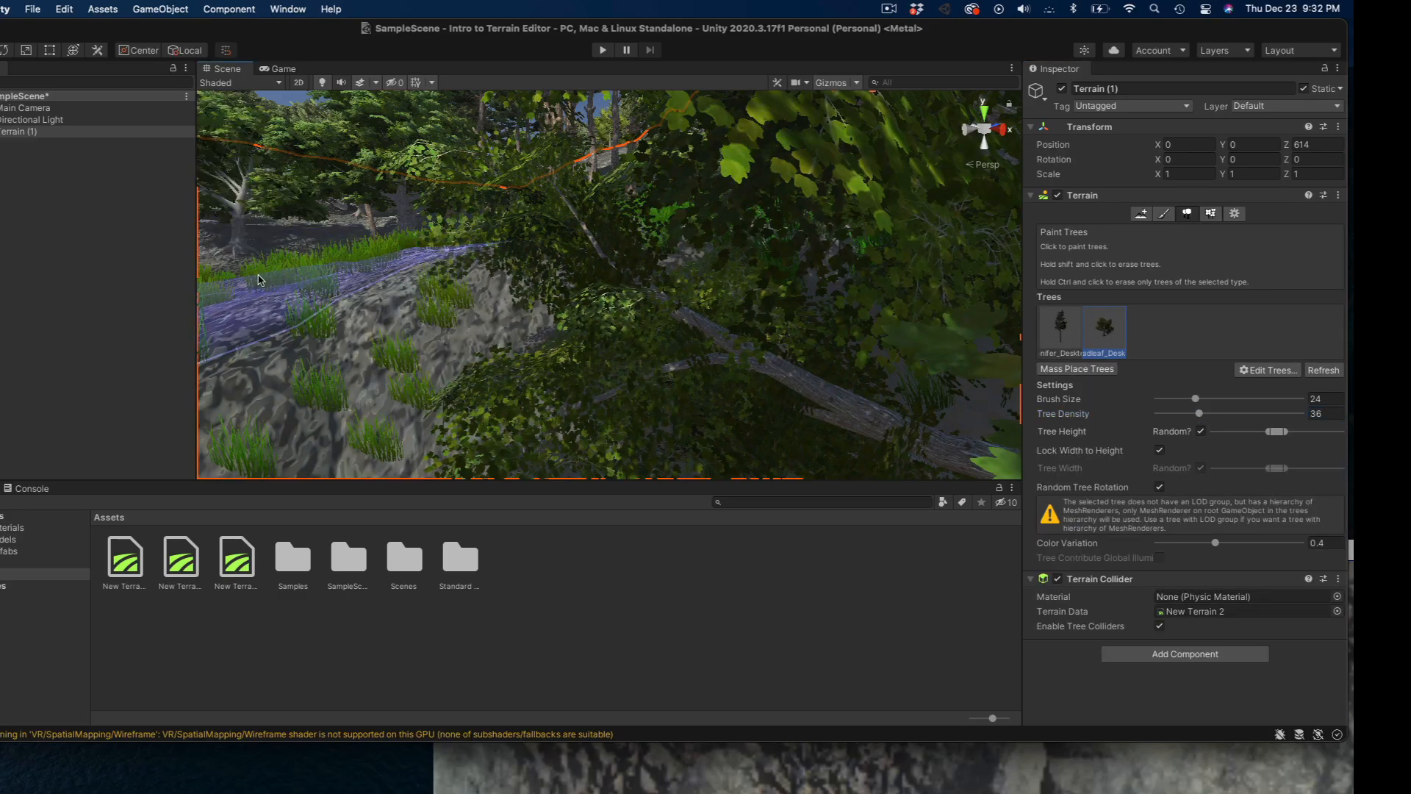
pyautogui.click(285, 332)
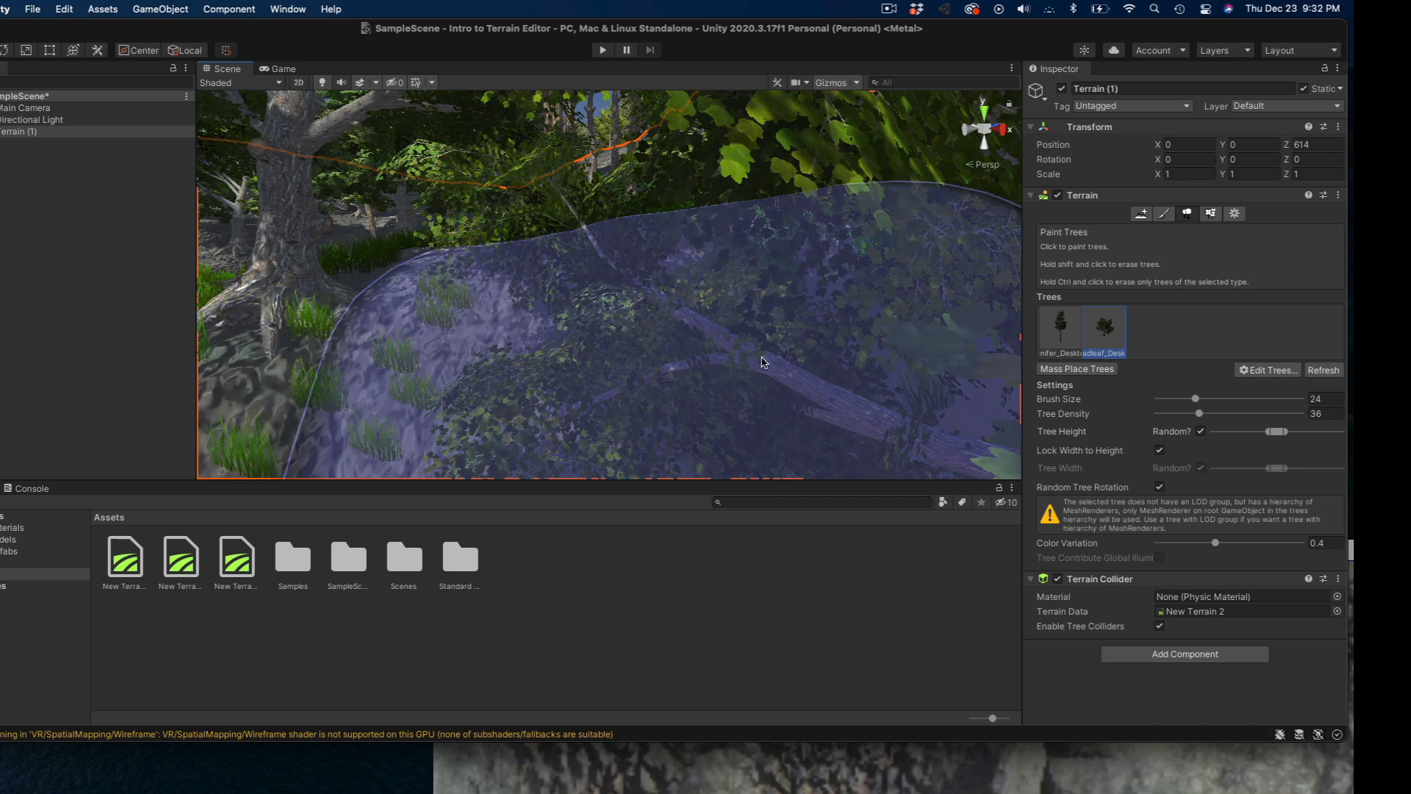
pyautogui.keyDown('alt'); pyautogui.moveTo(761, 361); pyautogui.dragTo(149, 423); pyautogui.keyUp('alt')
pyautogui.scroll(-5, 611, 408)
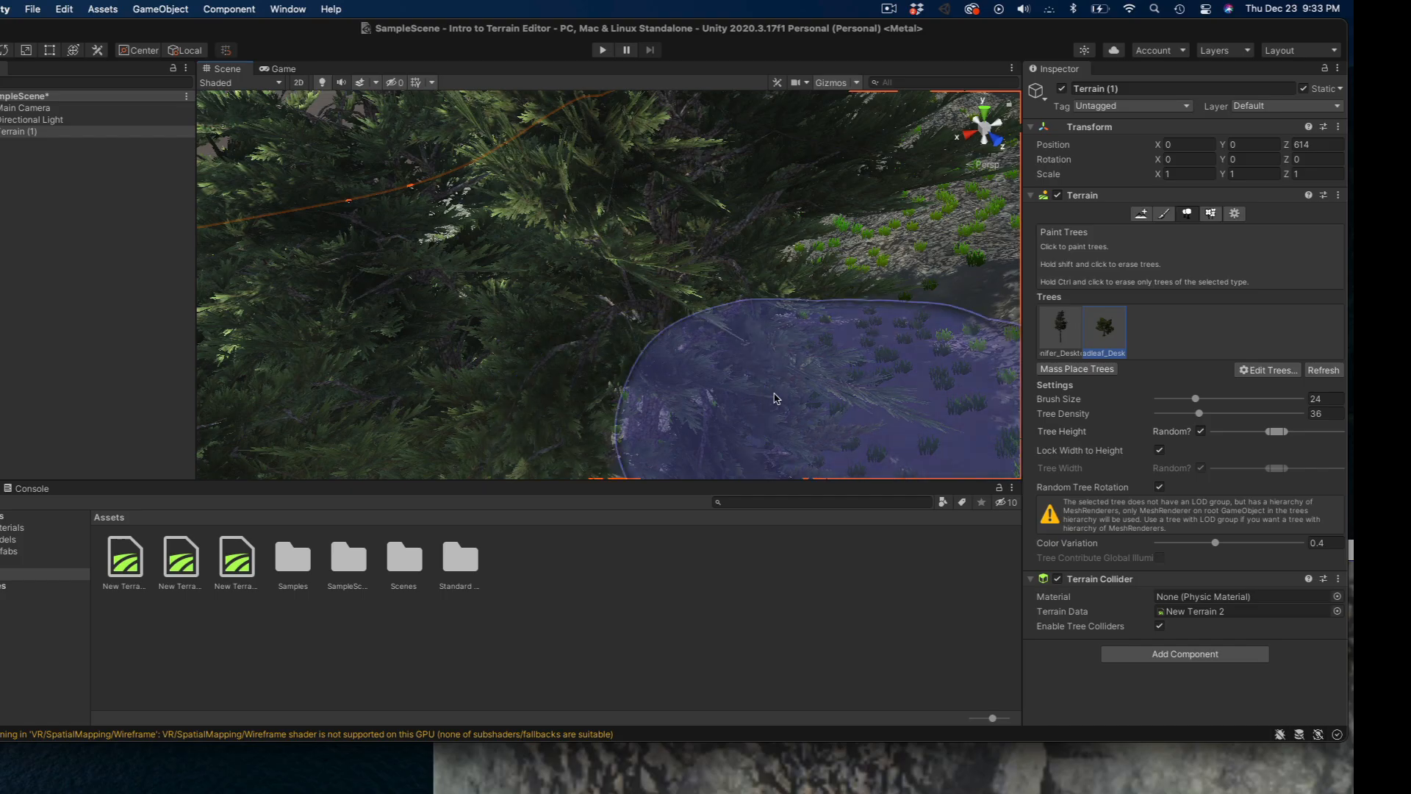
pyautogui.click(816, 387)
pyautogui.keyDown('alt'); pyautogui.moveTo(816, 387); pyautogui.dragTo(1027, 139); pyautogui.keyUp('alt')
pyautogui.moveTo(1027, 140); pyautogui.dragTo(1056, 97, button='right')
pyautogui.click(879, 229)
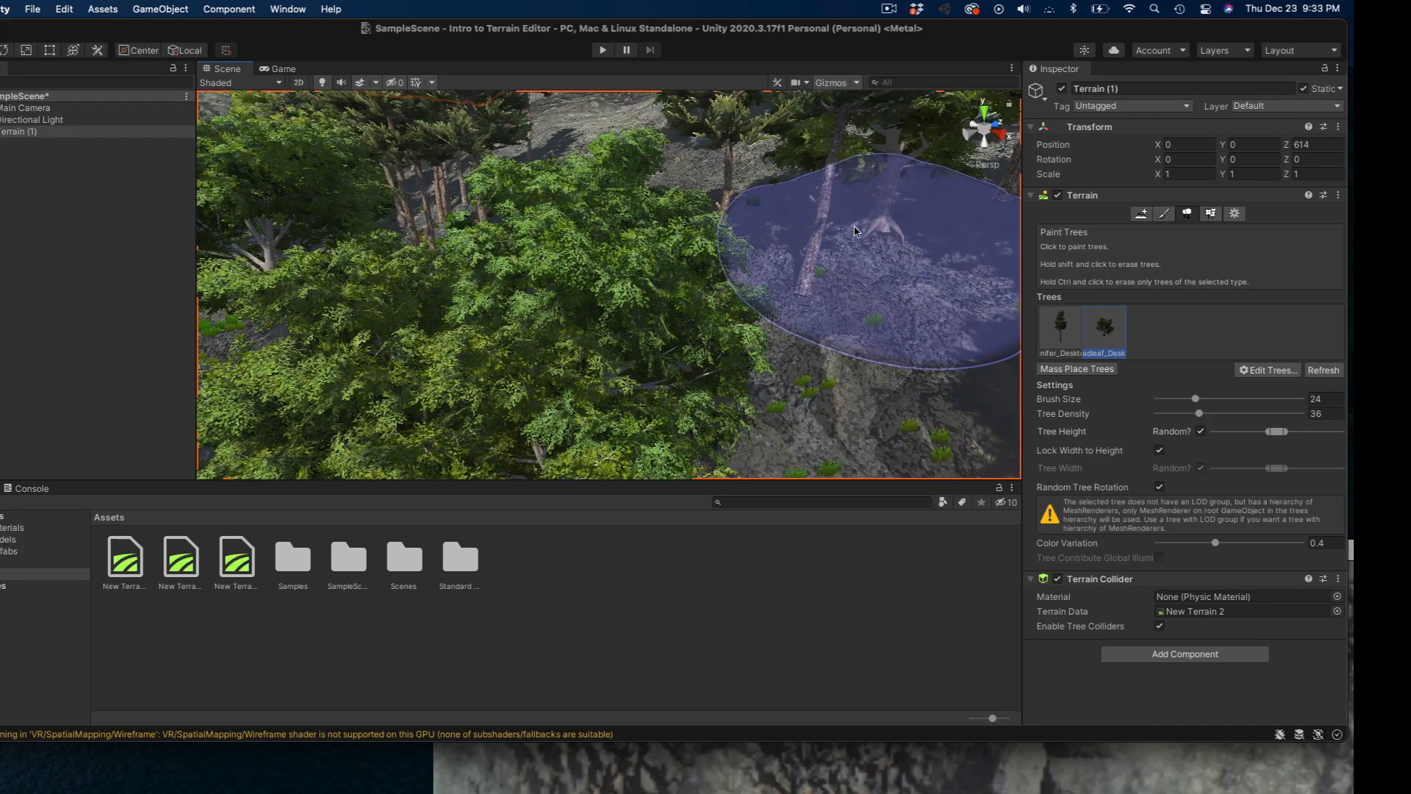
# - Erase only the broadleaf trees within the mixed grove, leaving its conifers standing
pyautogui.scroll(3, 714, 198)
pyautogui.scroll(-5, 711, 197)
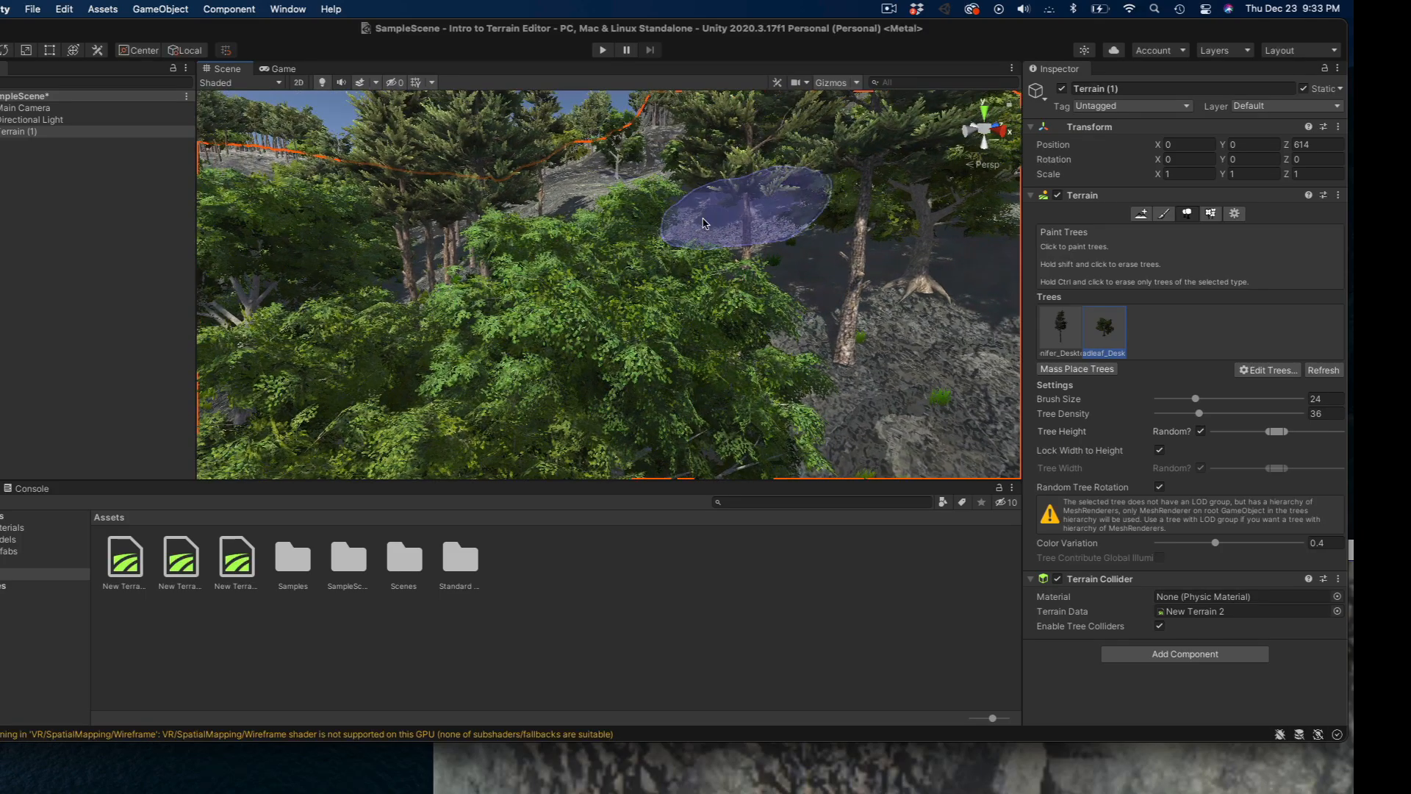
pyautogui.moveTo(297, 217); pyautogui.dragTo(618, 287, button='right')
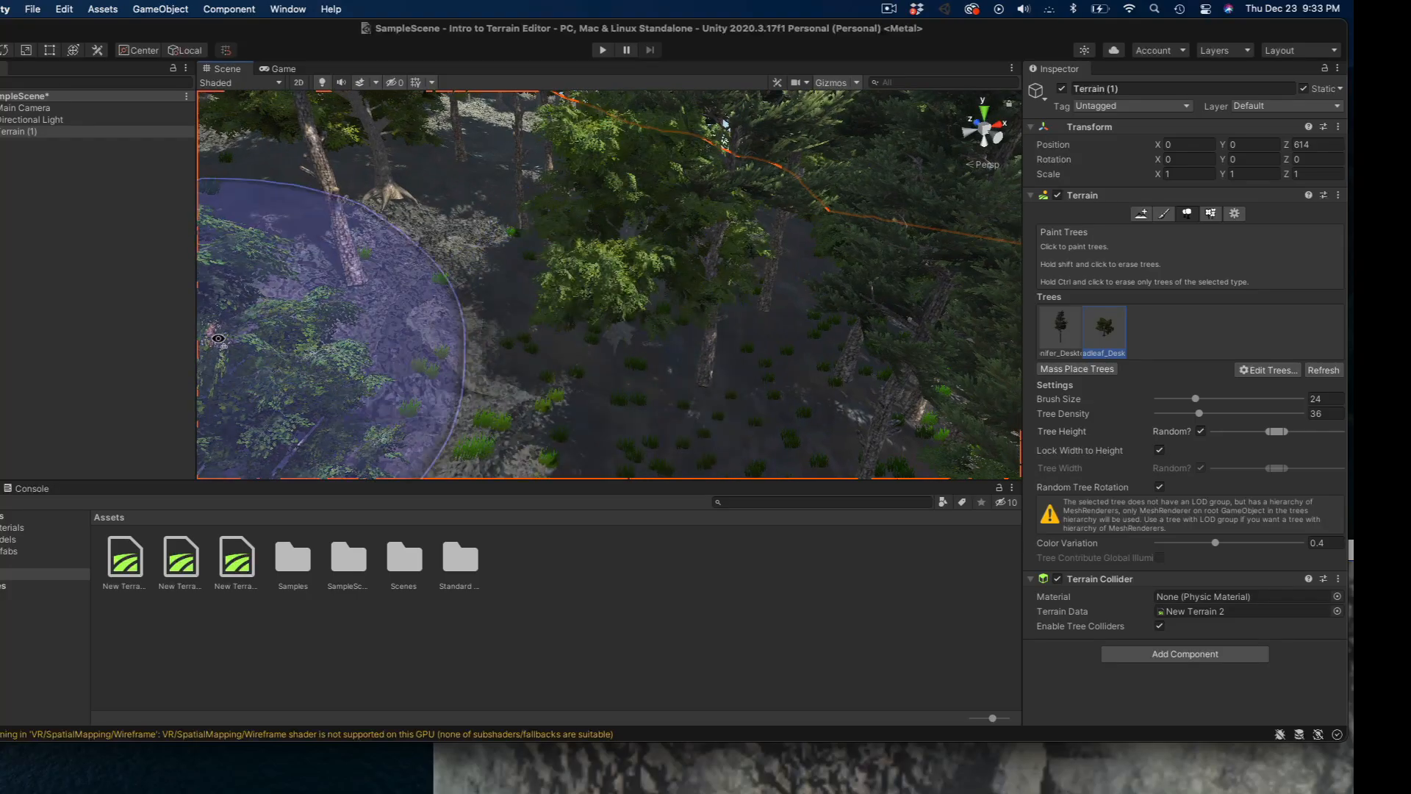
pyautogui.moveTo(312, 341)
pyautogui.mouseDown(button='right')
pyautogui.moveTo(629, 323)
pyautogui.moveTo(659, 350)
pyautogui.mouseUp(button='right')
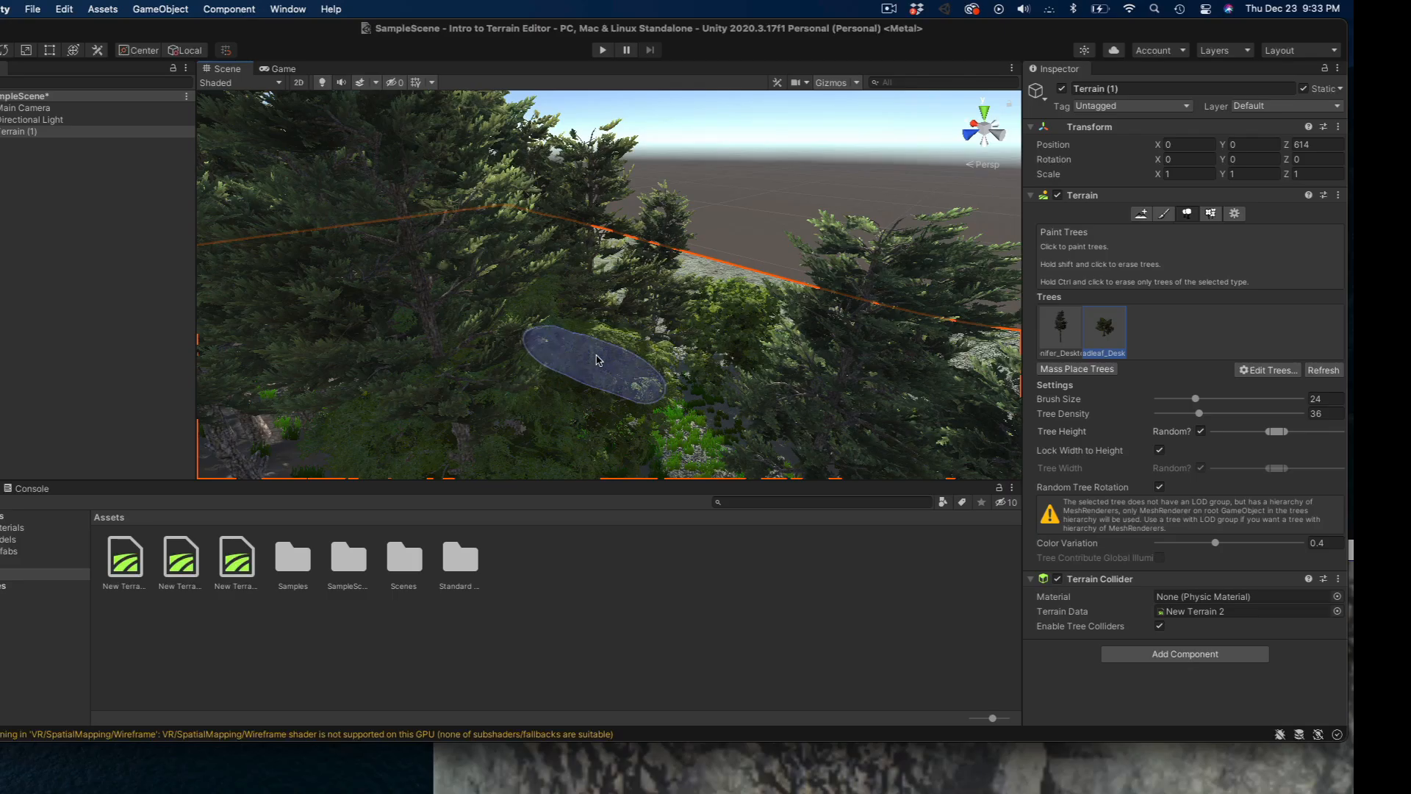
pyautogui.moveTo(449, 356)
pyautogui.keyDown('ctrl'); pyautogui.mouseDown()
pyautogui.moveTo(442, 409)
pyautogui.moveTo(813, 394)
pyautogui.moveTo(588, 393)
pyautogui.moveTo(1024, 360)
pyautogui.mouseUp(); pyautogui.keyUp('ctrl')
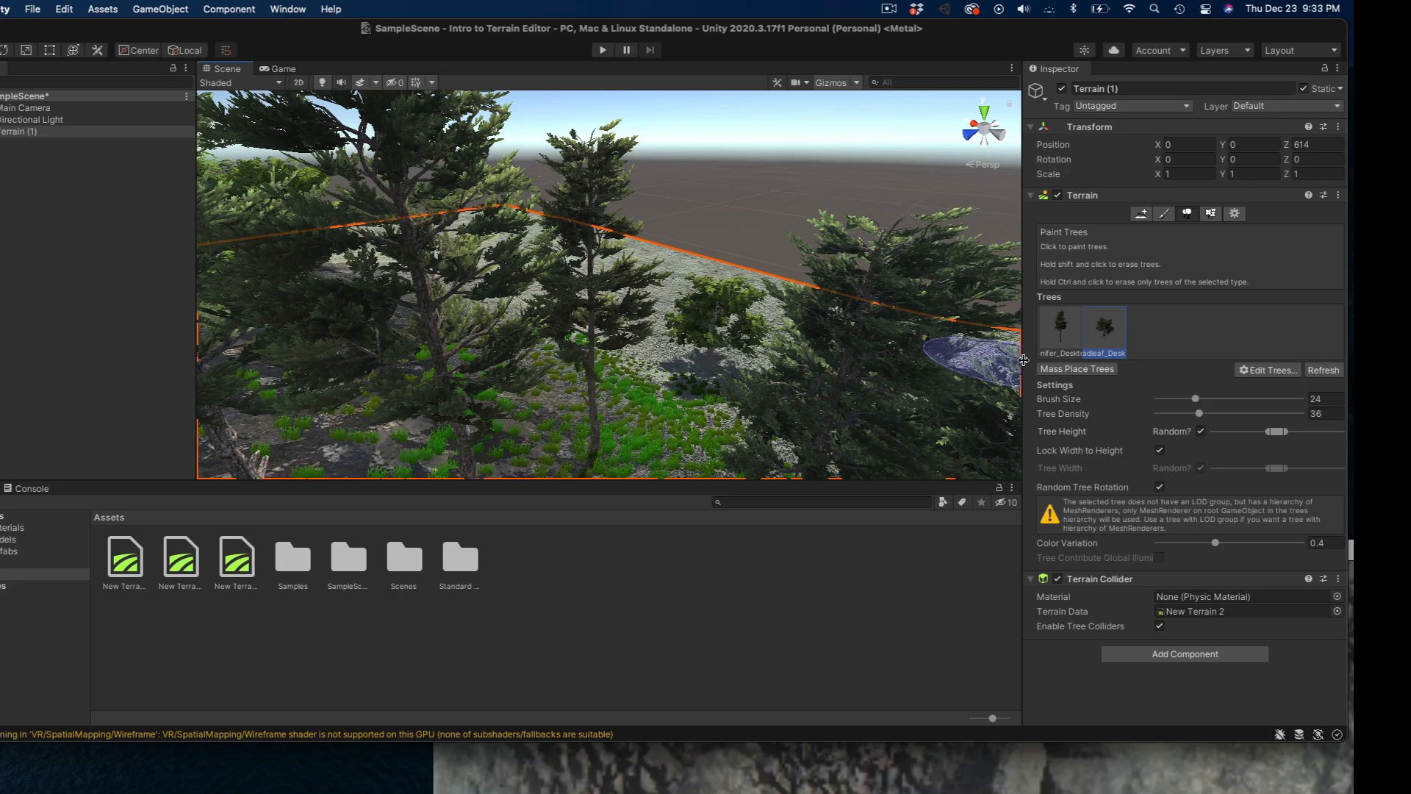
# - Switch to the Conifer_Desktop tree, erase the conifers around the grassy clearing and paint new ones there
pyautogui.click(1060, 339)
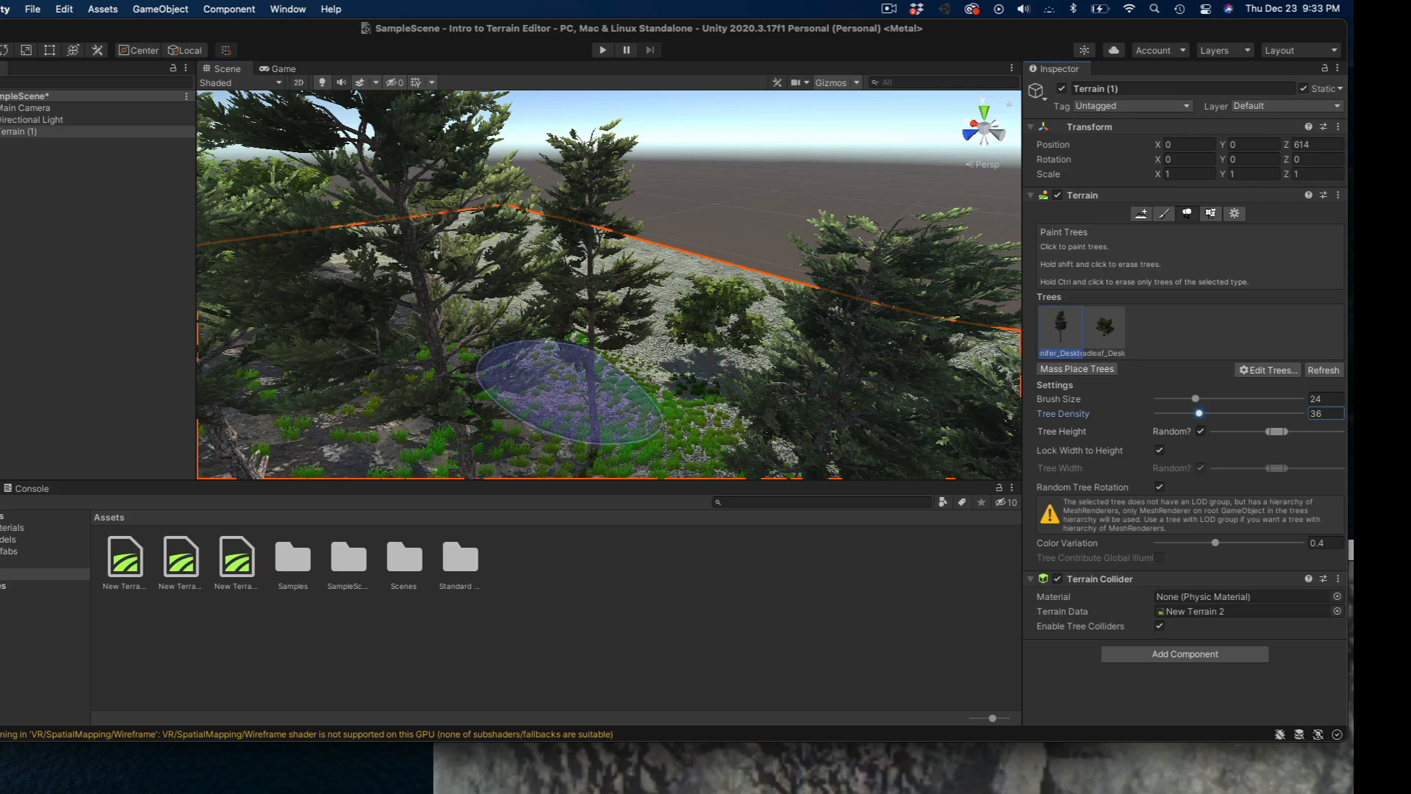
pyautogui.moveTo(541, 394)
pyautogui.keyDown('ctrl'); pyautogui.mouseDown()
pyautogui.moveTo(571, 444)
pyautogui.moveTo(482, 397)
pyautogui.moveTo(488, 409)
pyautogui.moveTo(358, 491)
pyautogui.mouseUp(); pyautogui.keyUp('ctrl')
pyautogui.click(516, 373)
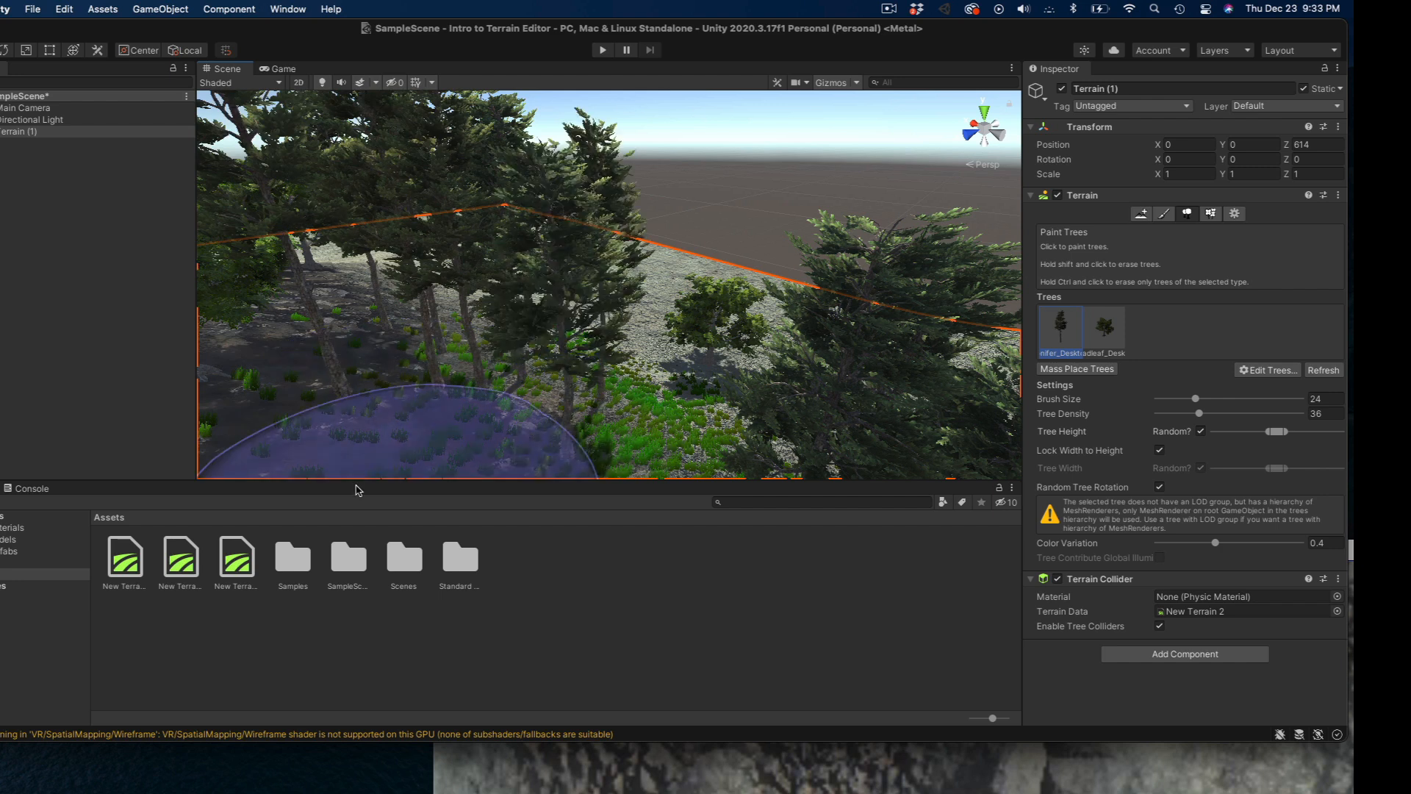
# - Switch to the Broadleaf_Desktop tree and paint broadleaf trees on the bare ground beside the conifer groves
pyautogui.scroll(-10, 518, 455)
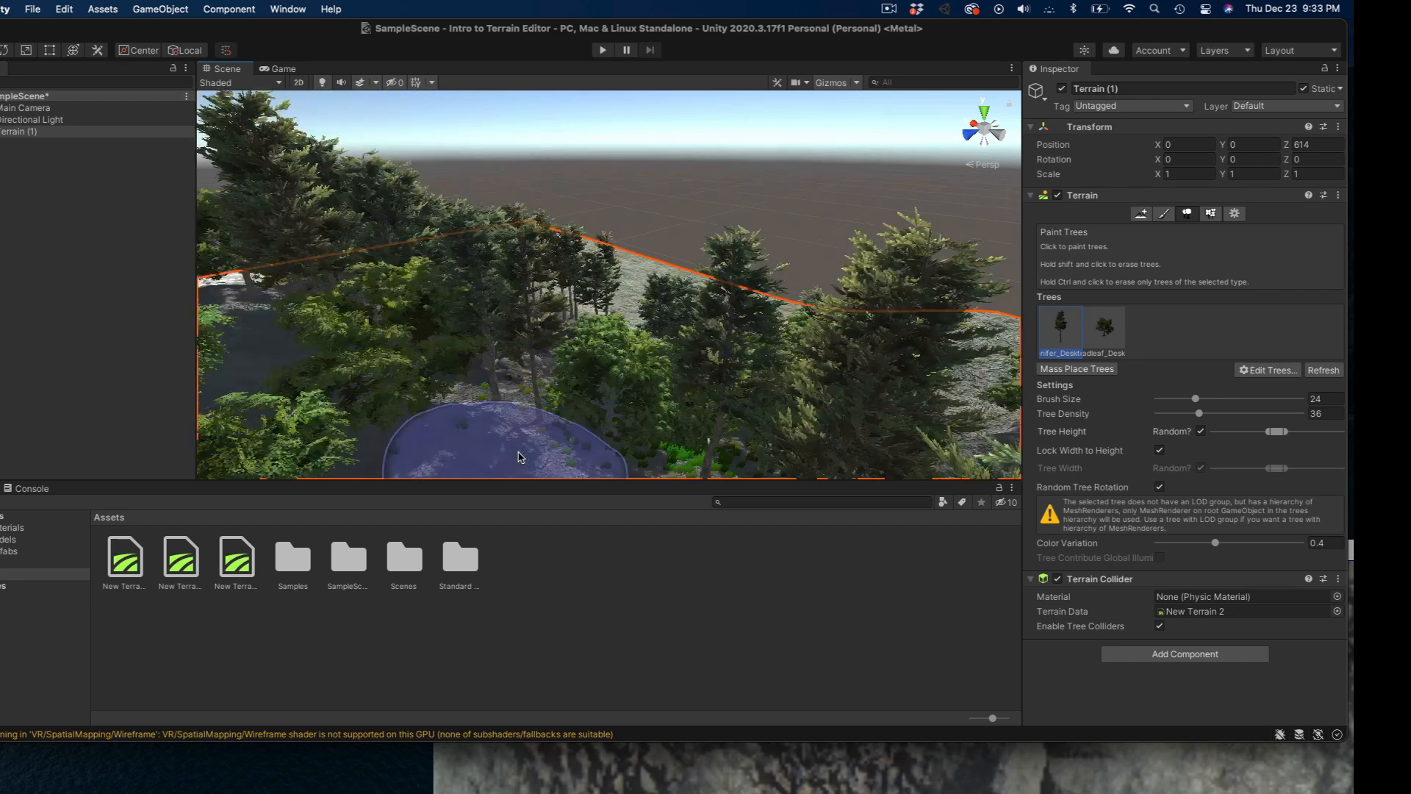
pyautogui.scroll(-5, 518, 457)
pyautogui.moveTo(439, 419)
pyautogui.mouseDown()
pyautogui.moveTo(580, 441)
pyautogui.moveTo(252, 425)
pyautogui.moveTo(452, 437)
pyautogui.mouseUp()
pyautogui.scroll(-10, 452, 436)
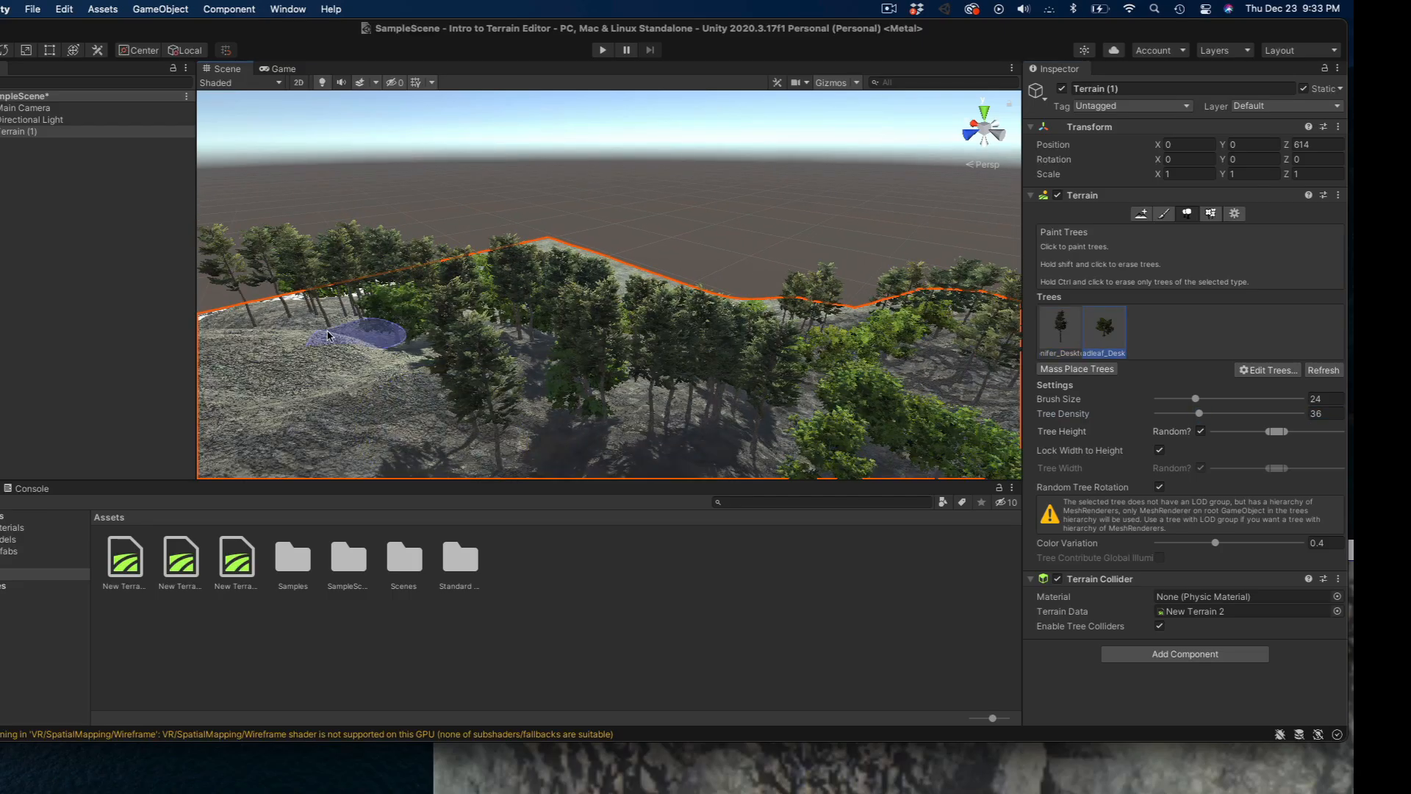
pyautogui.moveTo(328, 336)
pyautogui.mouseDown()
pyautogui.moveTo(252, 363)
pyautogui.moveTo(610, 459)
pyautogui.moveTo(728, 439)
pyautogui.mouseUp()
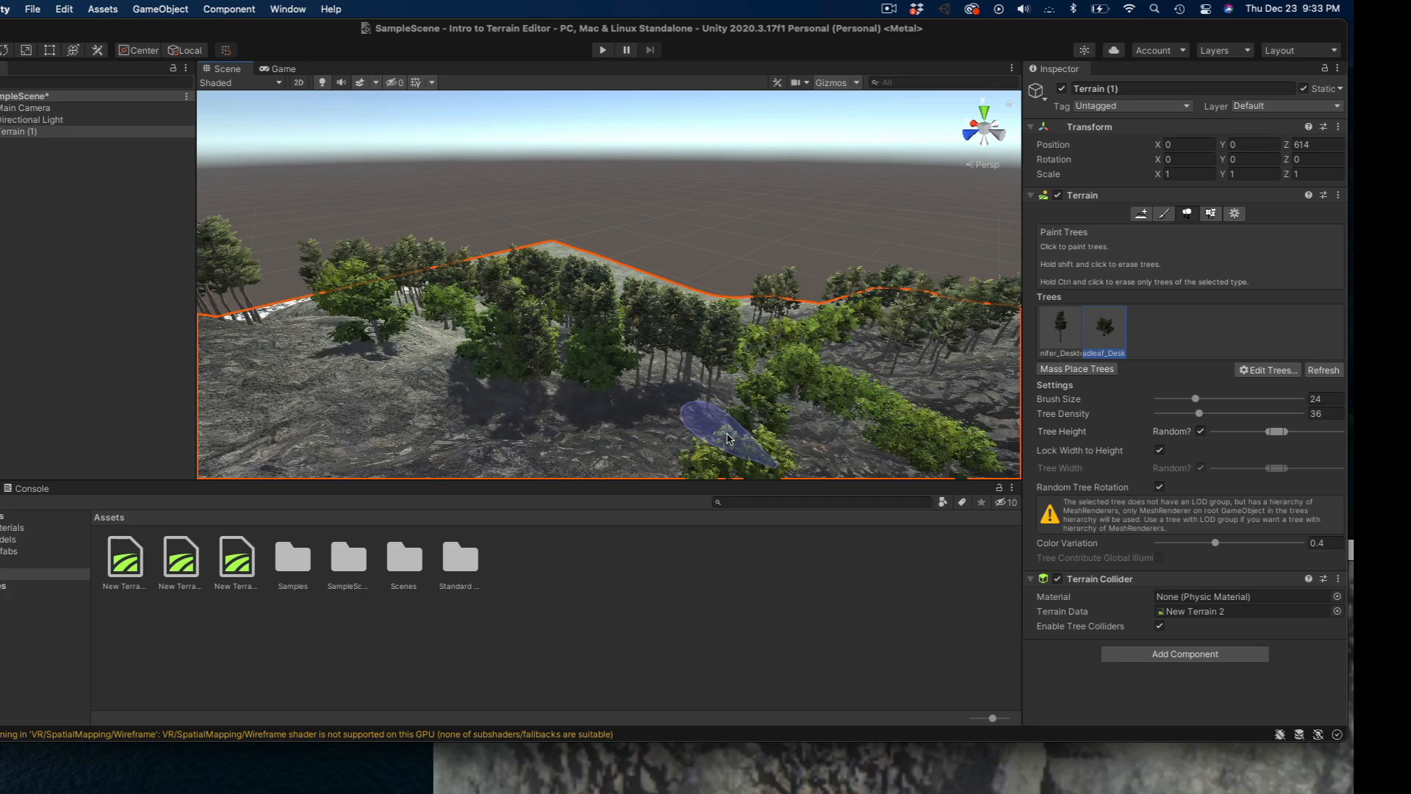
pyautogui.scroll(5, 727, 438)
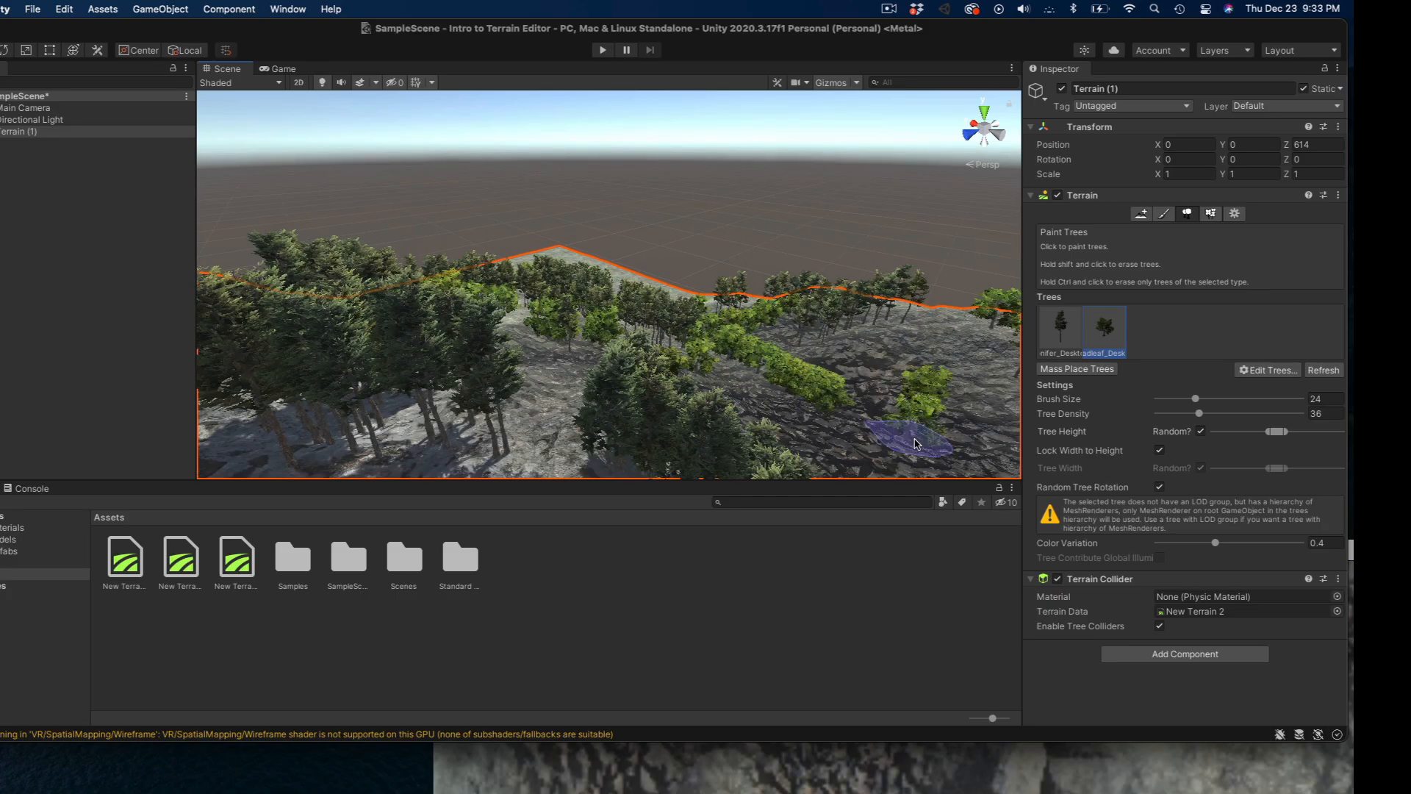
# - Select the Conifer_Desktop tree and set the brush size to 162 and the tree density to 22
pyautogui.scroll(2, 853, 453)
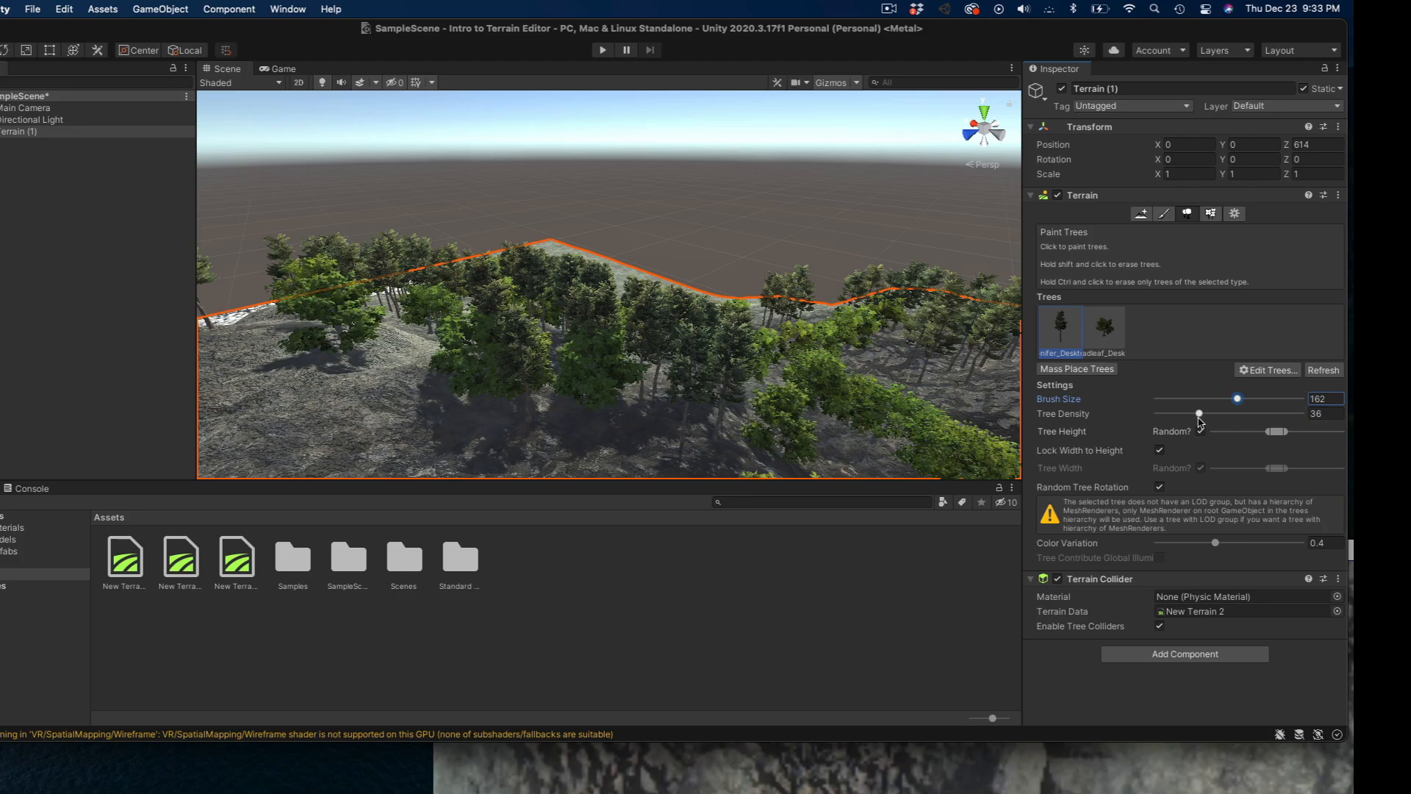
pyautogui.scroll(-10, 441, 449)
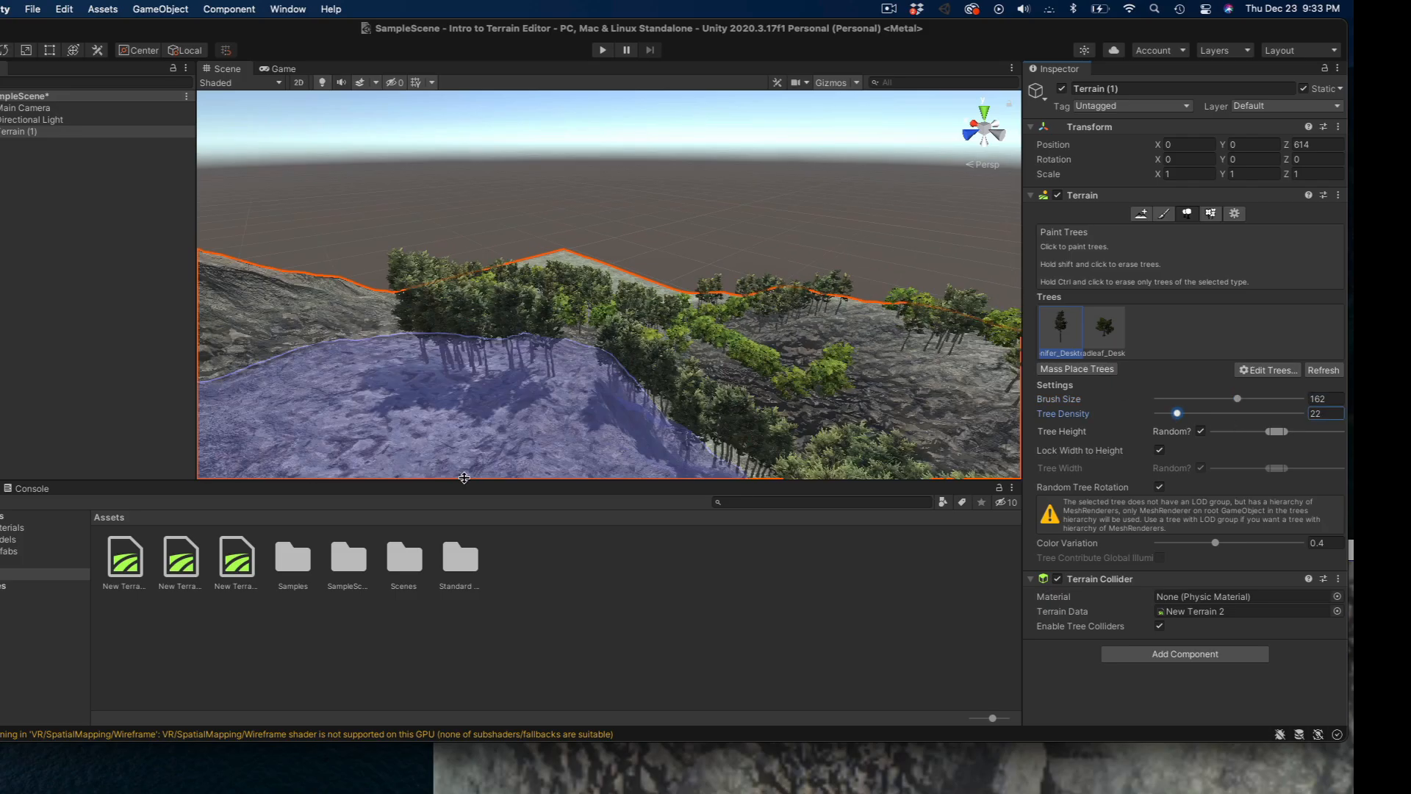
pyautogui.scroll(-10, 389, 472)
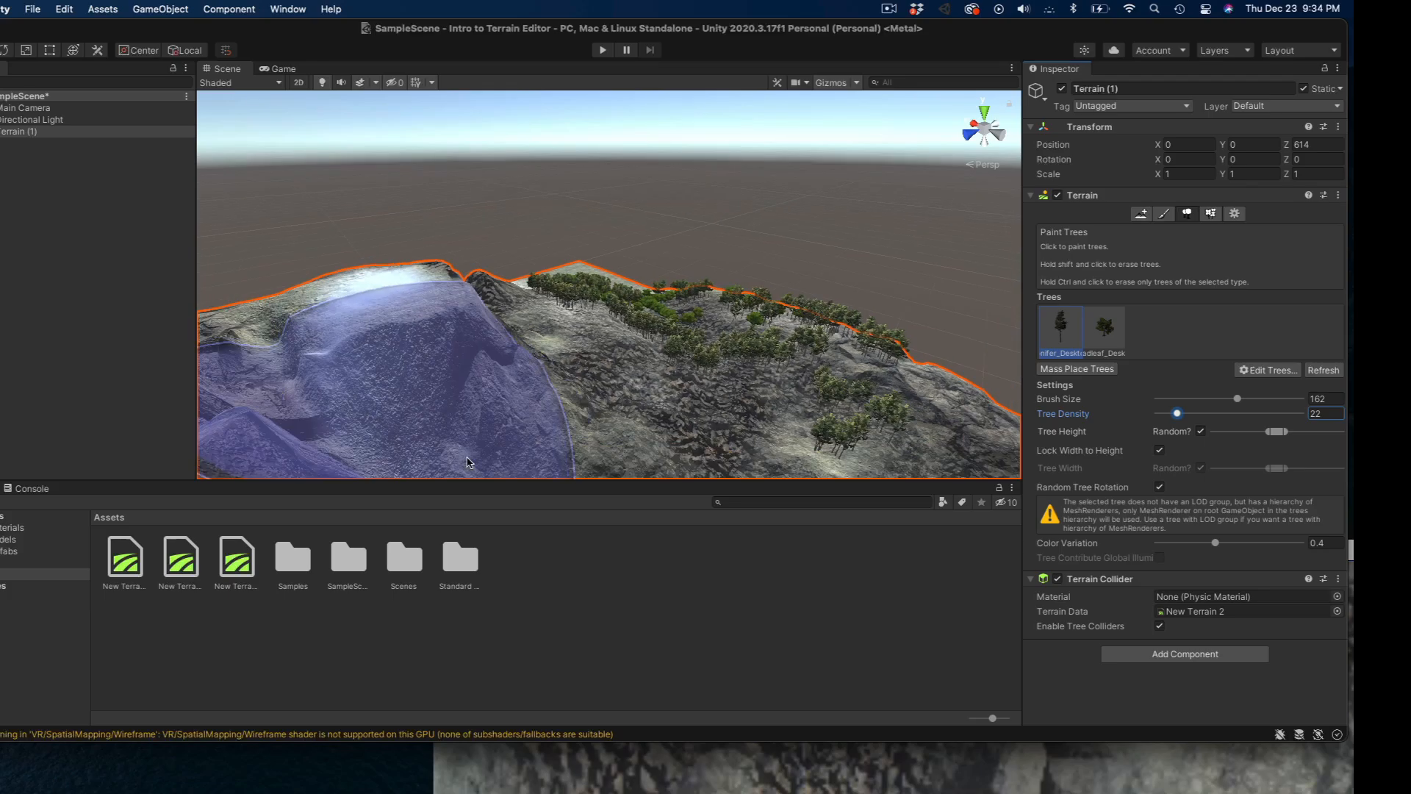
pyautogui.click(760, 428)
pyautogui.moveTo(759, 429); pyautogui.dragTo(616, 478)
pyautogui.press('super+z')
# - Set the tree density to 15 and paint a wide forest of conifers across the bare mountainside
pyautogui.moveTo(1176, 413); pyautogui.dragTo(1166, 413)
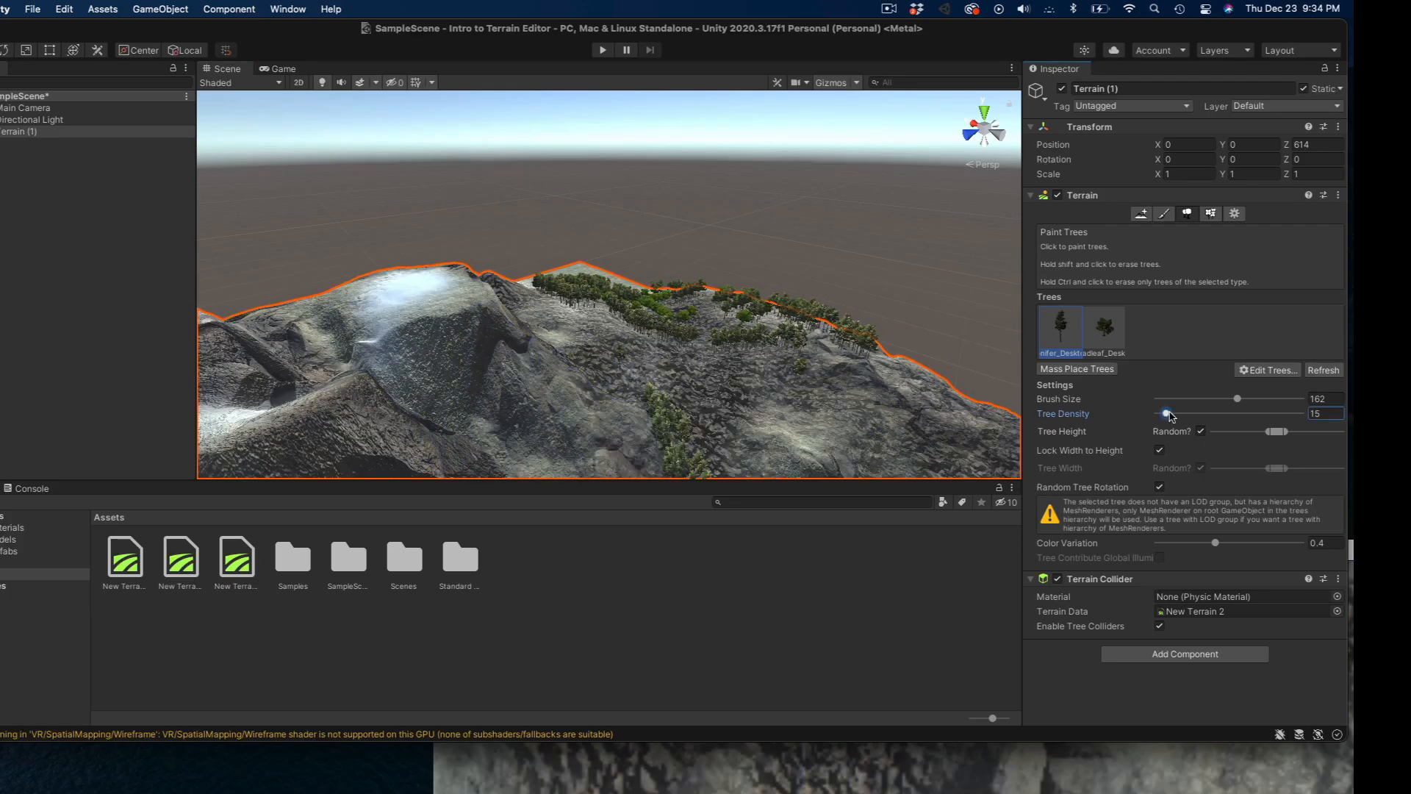
pyautogui.moveTo(757, 427); pyautogui.dragTo(875, 431)
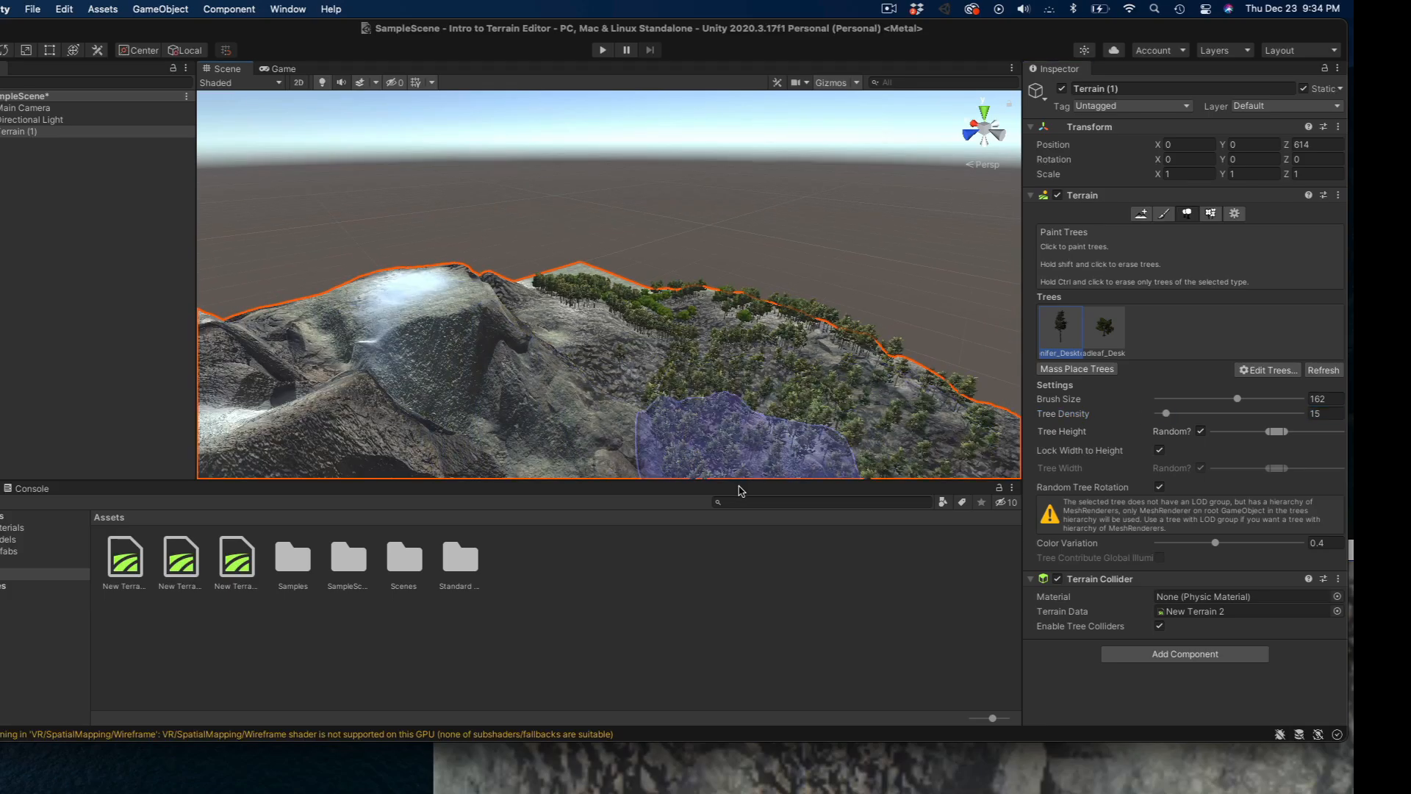
pyautogui.scroll(-8, 691, 437)
pyautogui.scroll(-2, 704, 446)
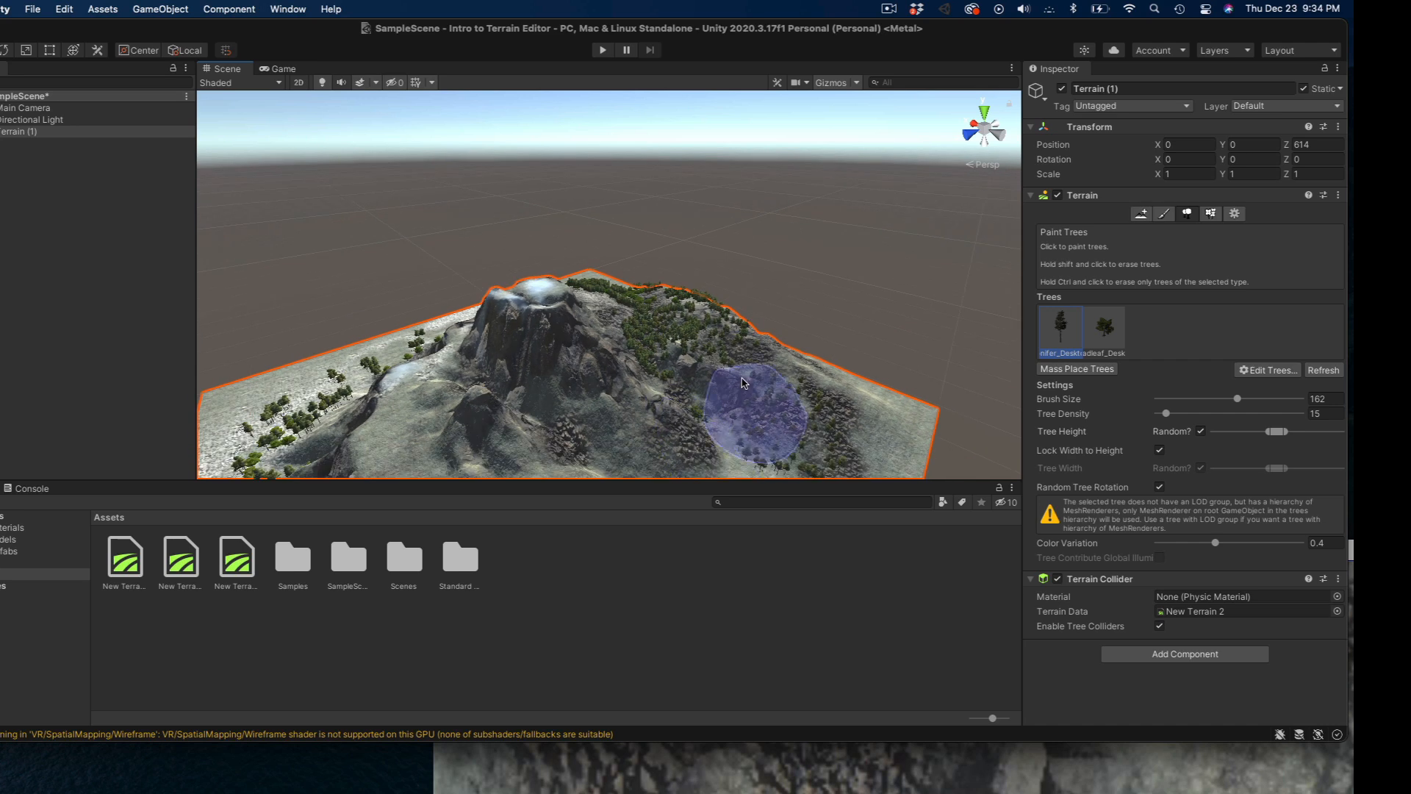
pyautogui.scroll(-4, 415, 460)
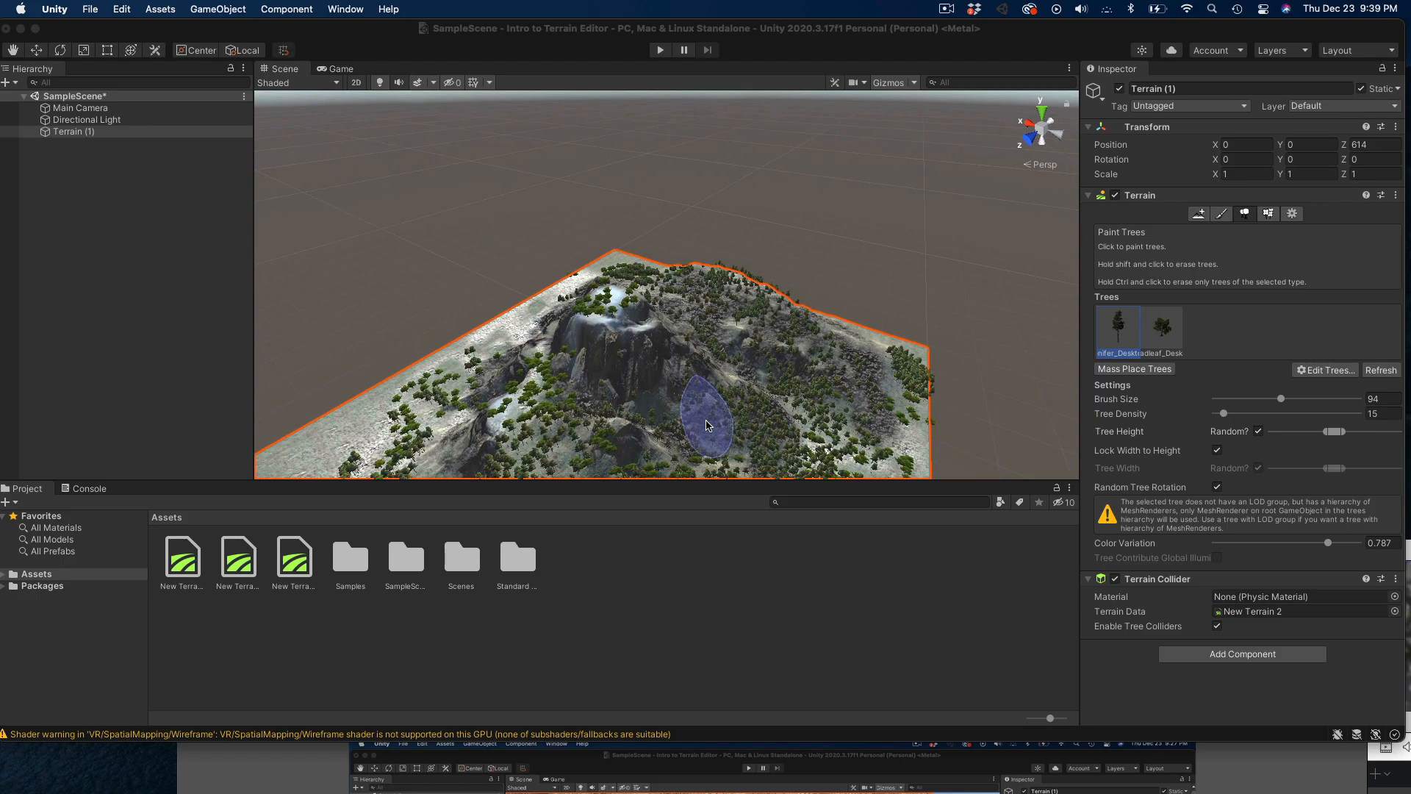
# - Set the brush size to 238 and erase the trees across the middle of the forested mountainside
pyautogui.scroll(-1, 707, 425)
pyautogui.moveTo(1281, 399); pyautogui.dragTo(1306, 399)
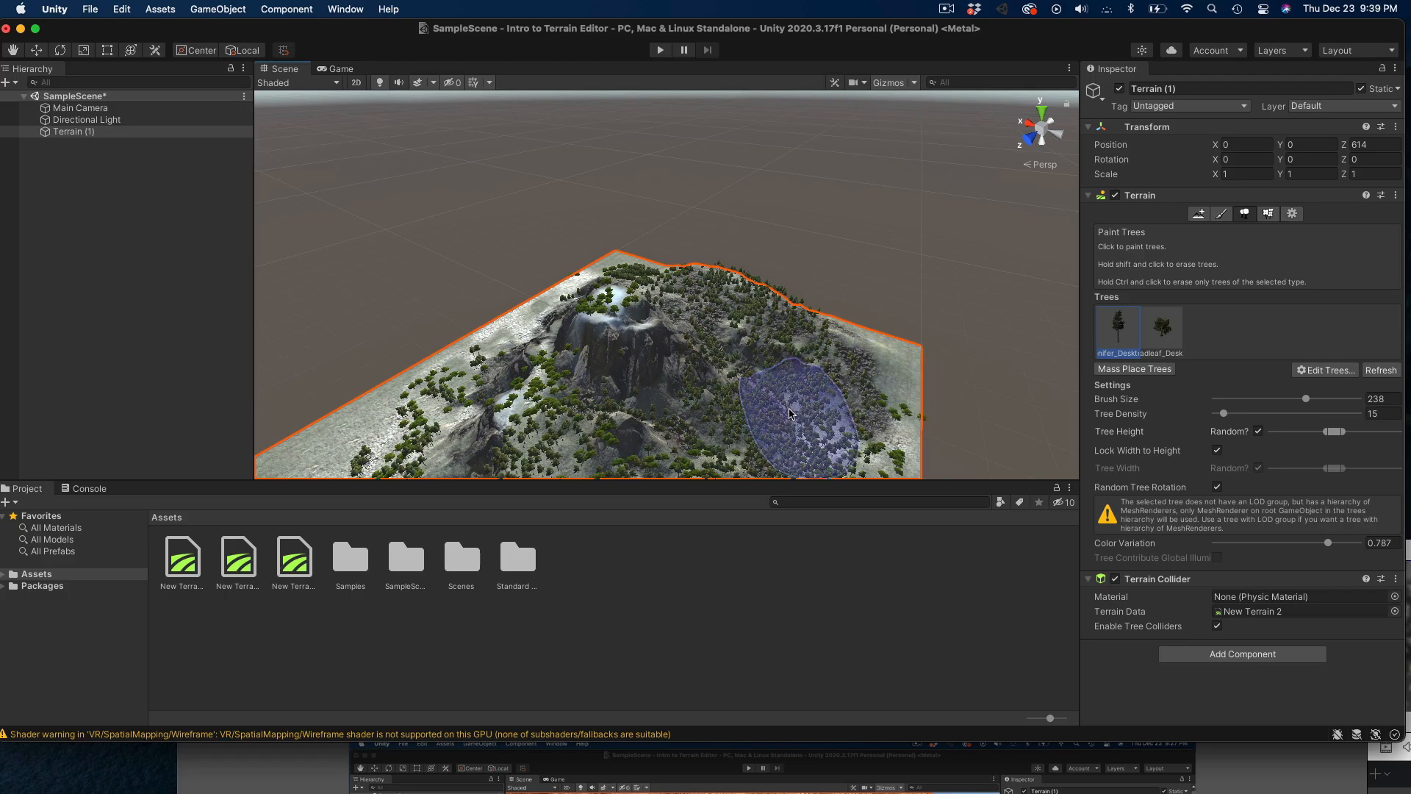
pyautogui.scroll(5, 827, 448)
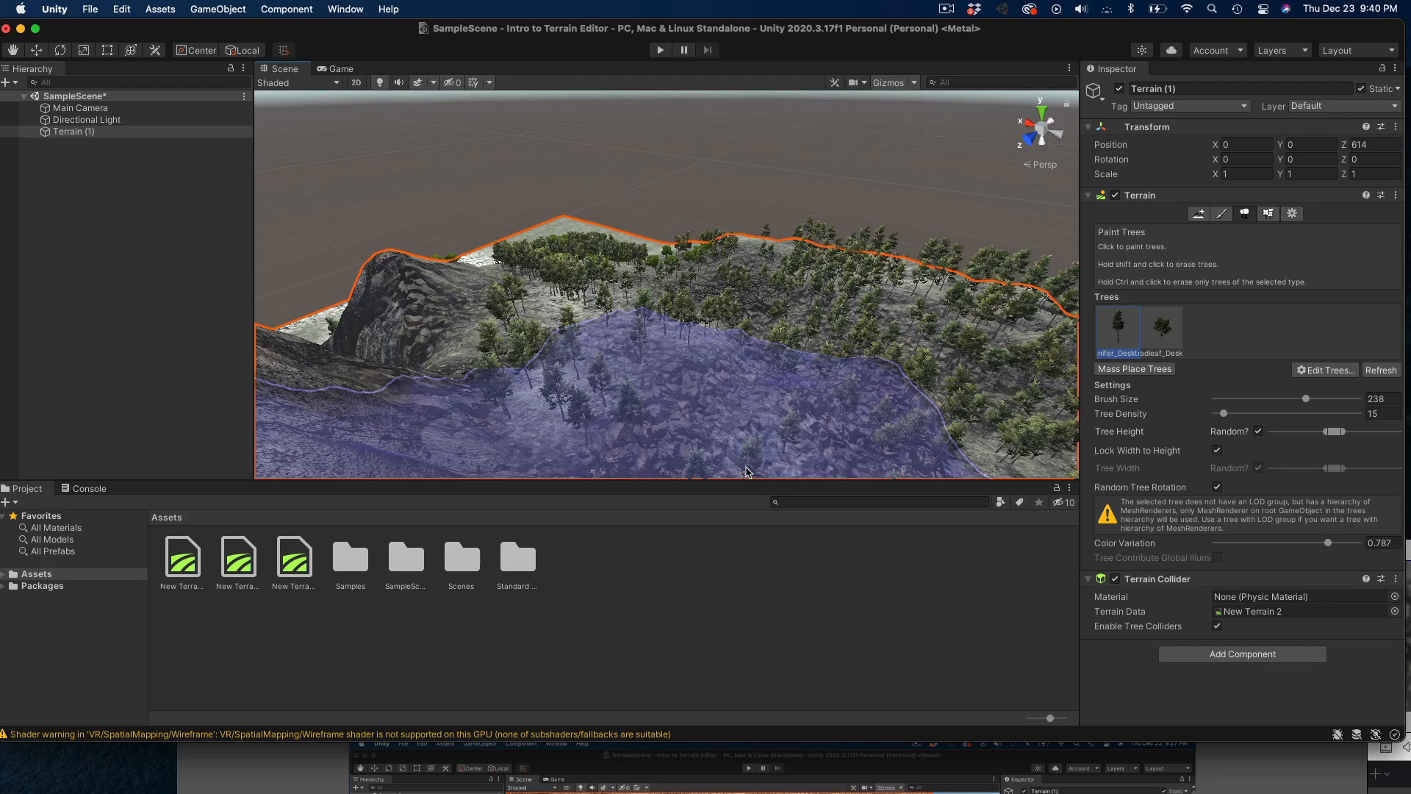
pyautogui.keyDown('shift'); pyautogui.click(742, 356); pyautogui.keyUp('shift')
pyautogui.scroll(-5, 591, 437)
pyautogui.scroll(-2, 588, 437)
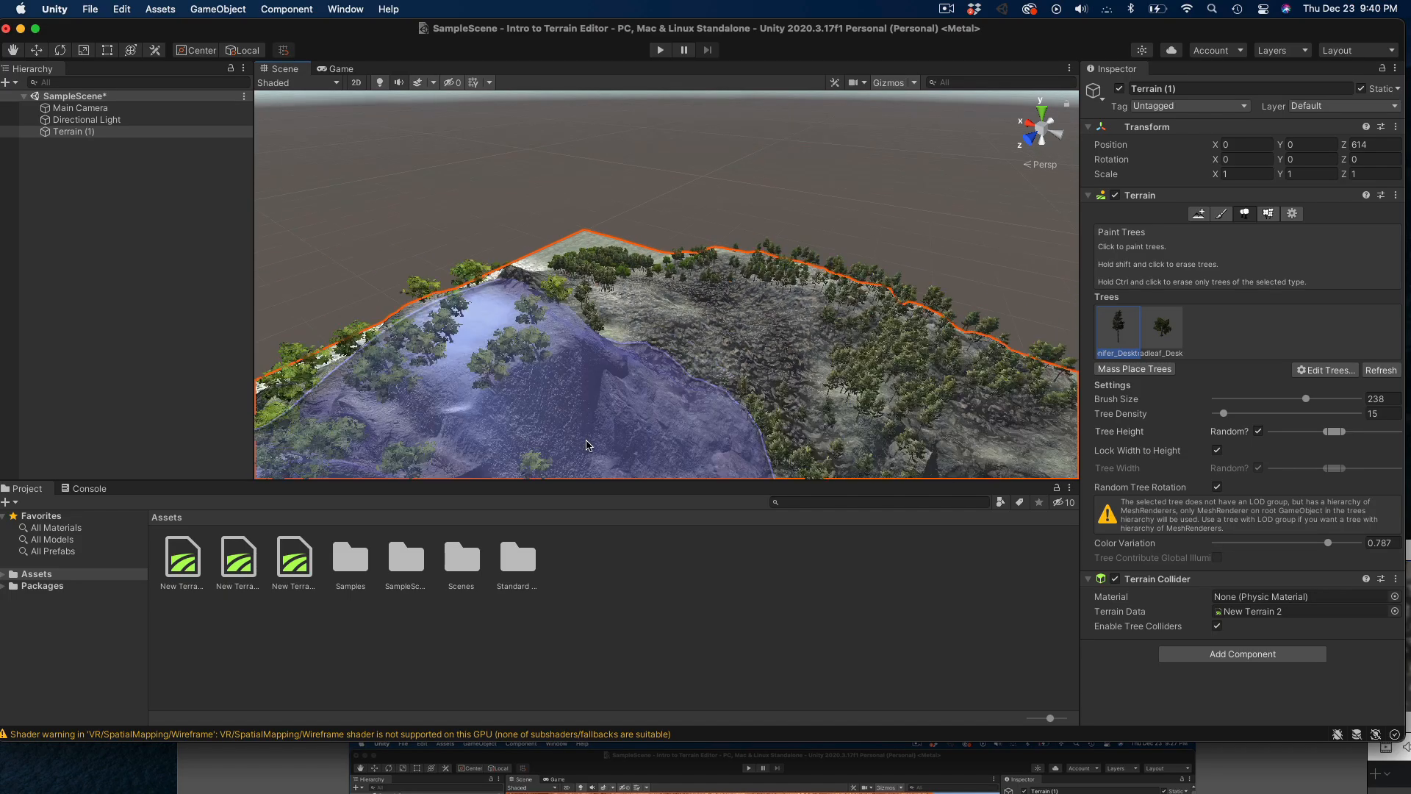
pyautogui.scroll(-4, 966, 395)
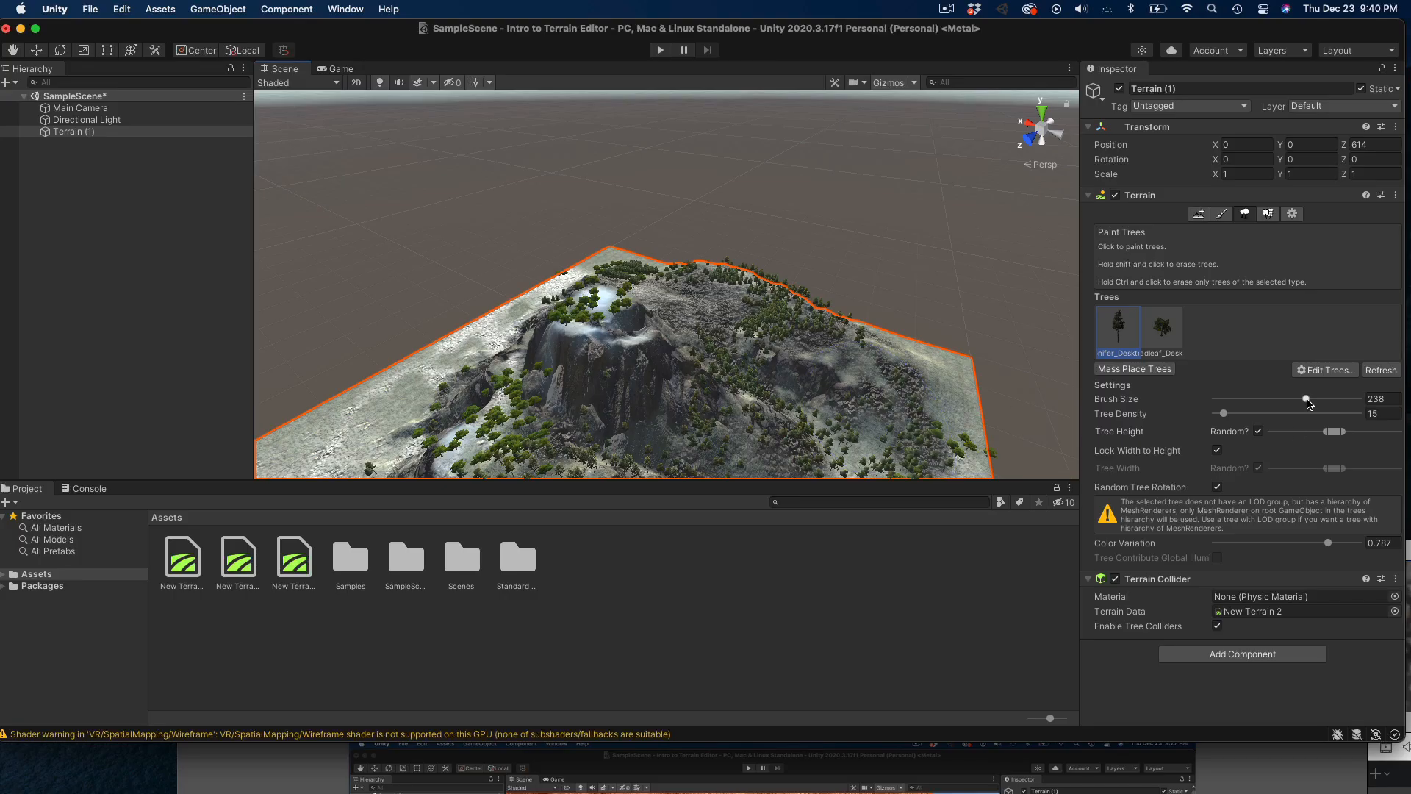
# - Set the brush size to 78 and erase stray trees along the bare rocky slopes and cliffs
pyautogui.moveTo(1308, 403); pyautogui.dragTo(1277, 398)
pyautogui.scroll(8, 662, 412)
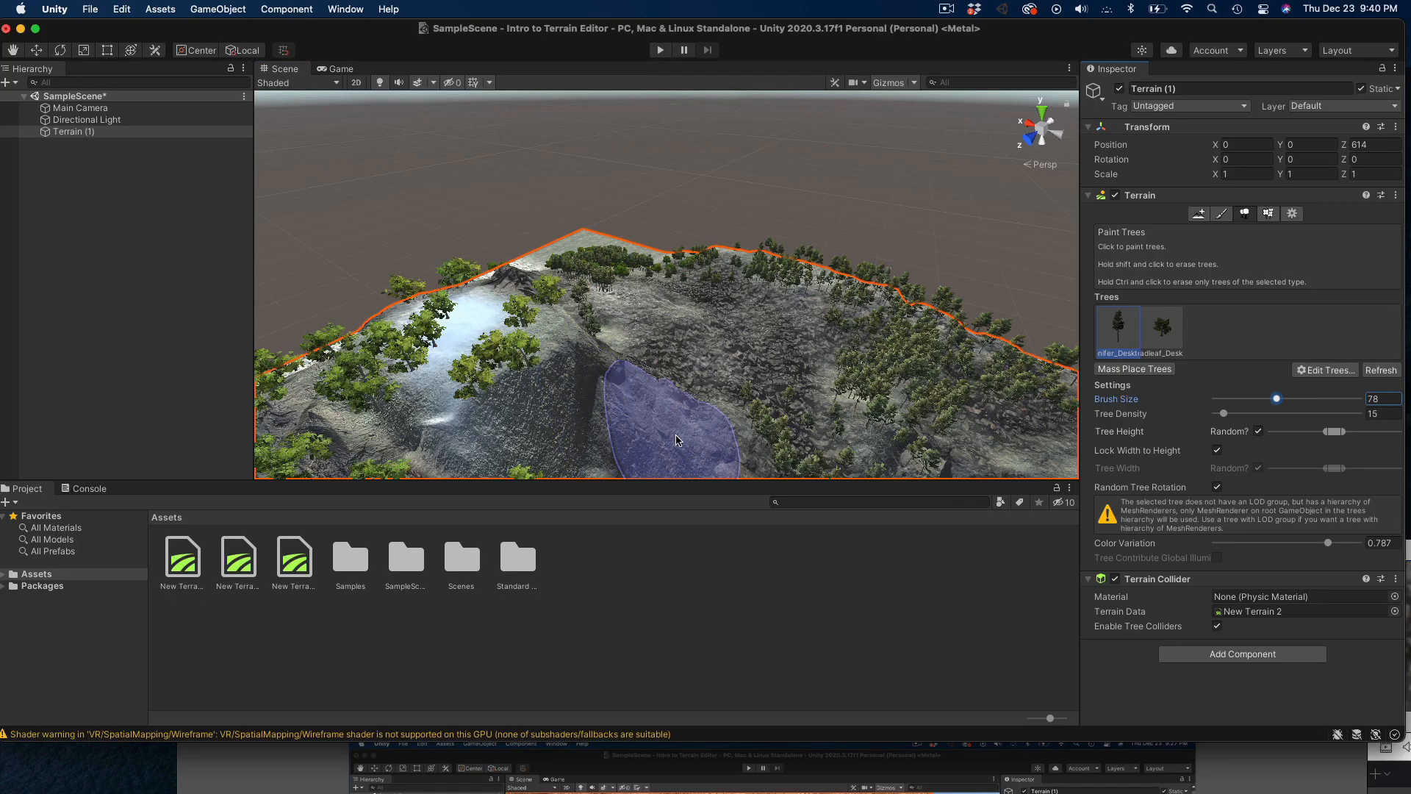
pyautogui.moveTo(677, 439)
pyautogui.keyDown('alt'); pyautogui.mouseDown()
pyautogui.moveTo(731, 488)
pyautogui.moveTo(804, 493)
pyautogui.moveTo(743, 471)
pyautogui.moveTo(928, 452)
pyautogui.moveTo(933, 421)
pyautogui.moveTo(893, 562)
pyautogui.mouseUp(); pyautogui.keyUp('alt')
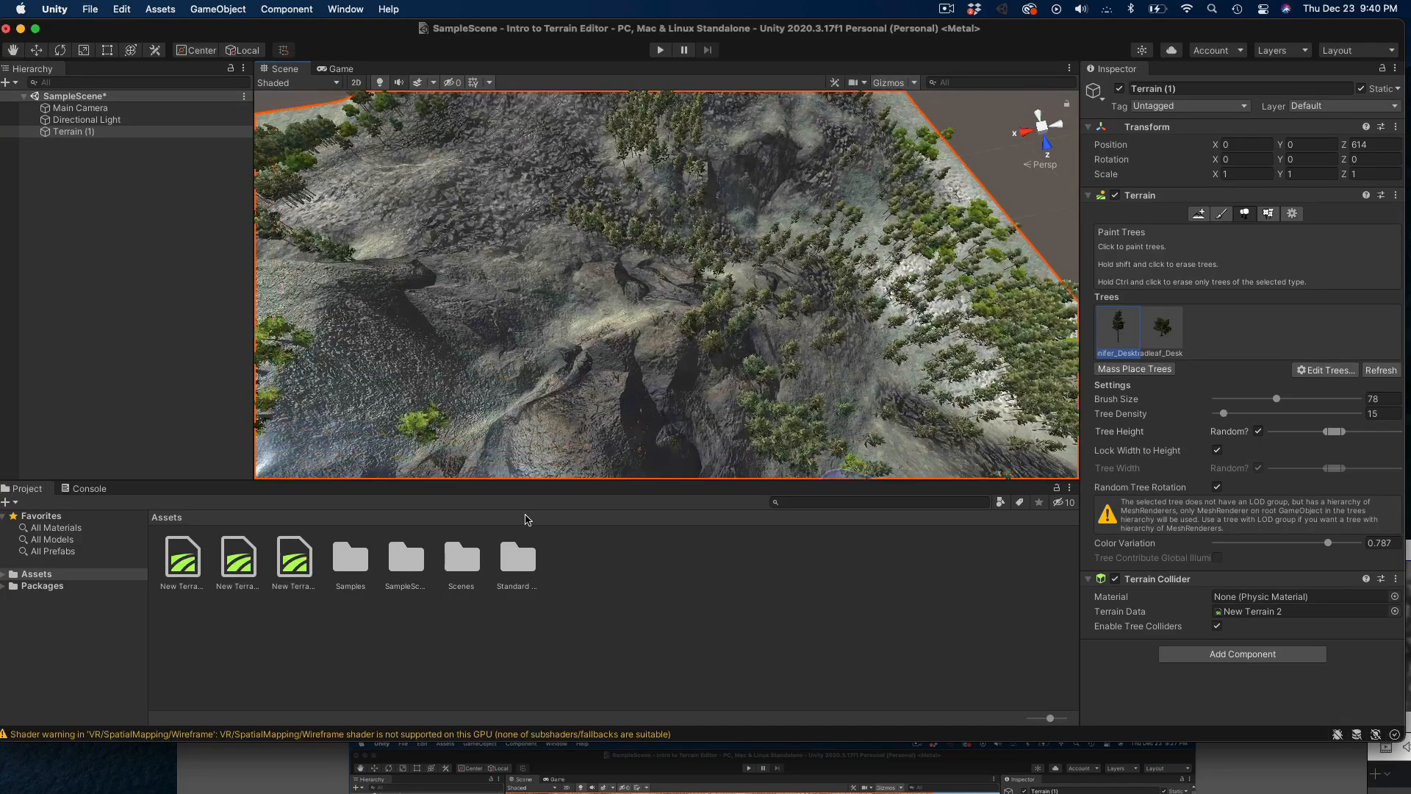
pyautogui.keyDown('shift'); pyautogui.click(451, 435); pyautogui.keyUp('shift')
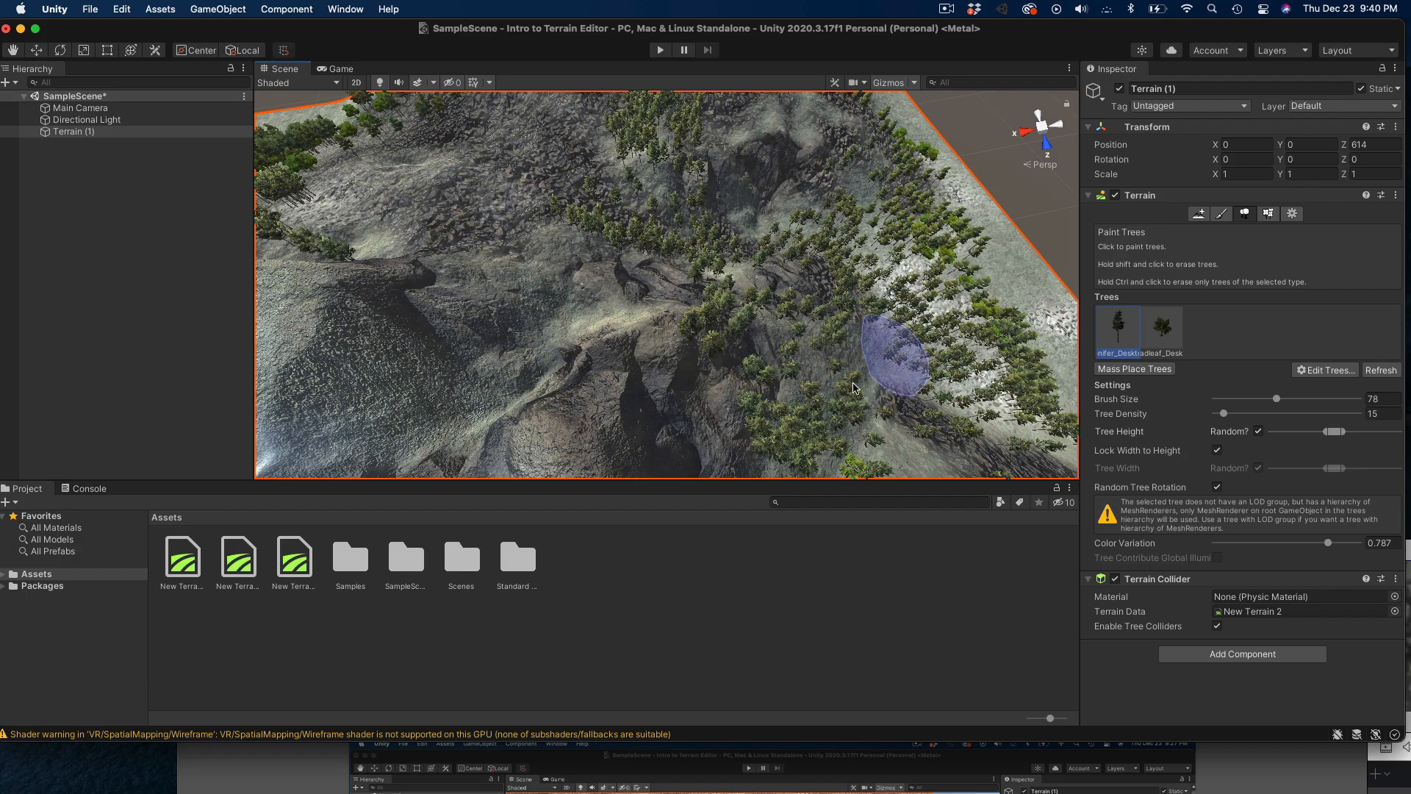
pyautogui.scroll(-10, 855, 388)
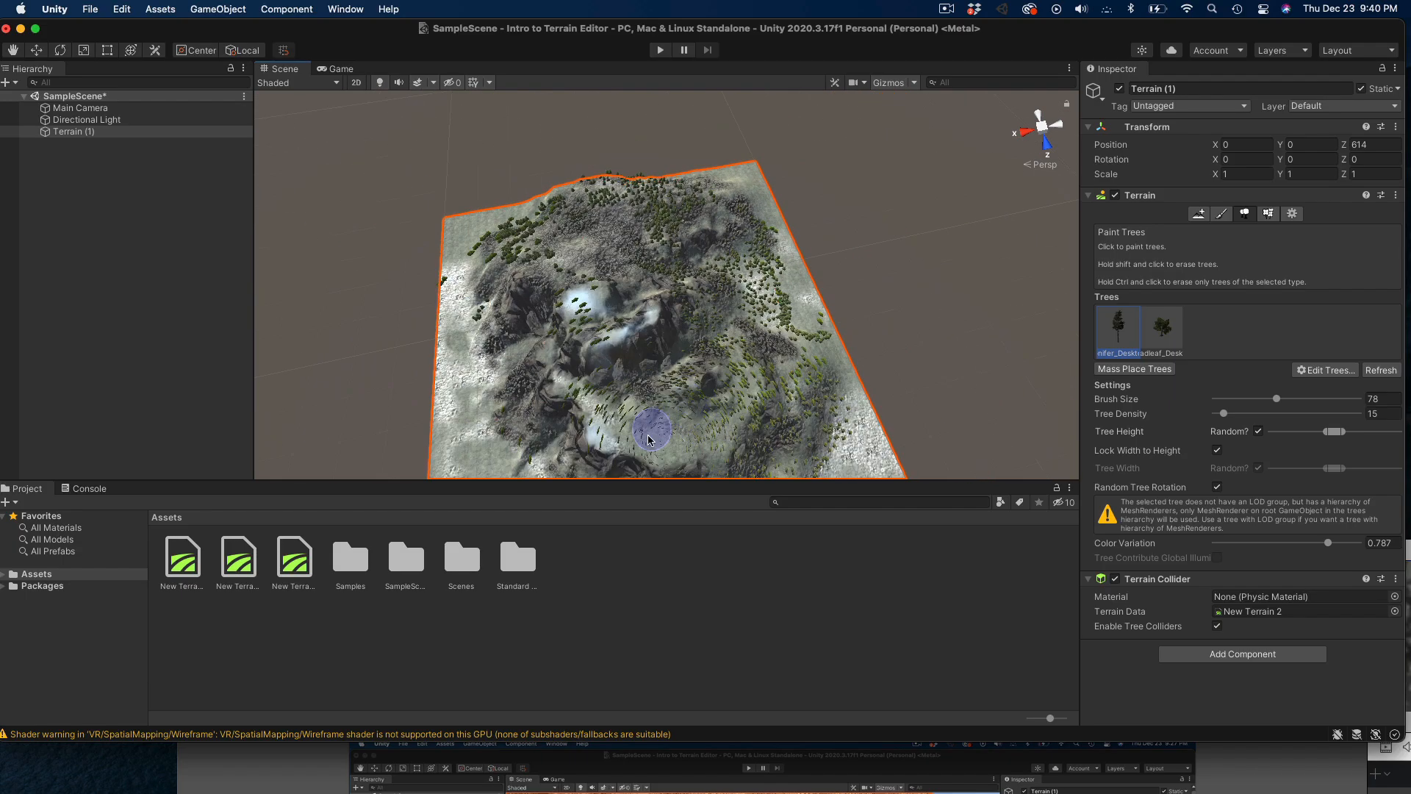
# - Switch to the Broadleaf_Desktop tree and paint broadleaf trees among the conifers on the slope below the snowy peak
pyautogui.keyDown('alt'); pyautogui.moveTo(693, 451); pyautogui.dragTo(709, 486); pyautogui.keyUp('alt')
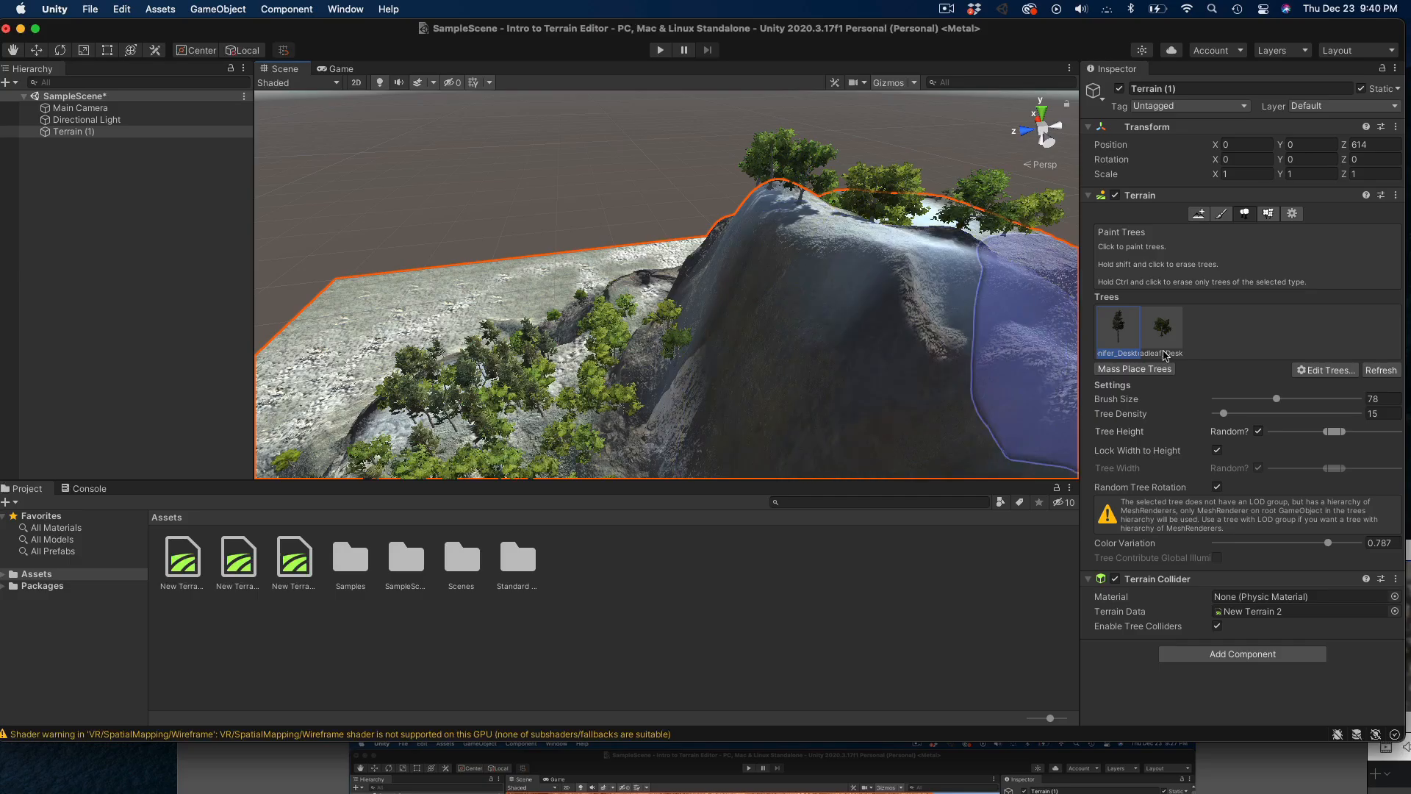
pyautogui.click(1164, 355)
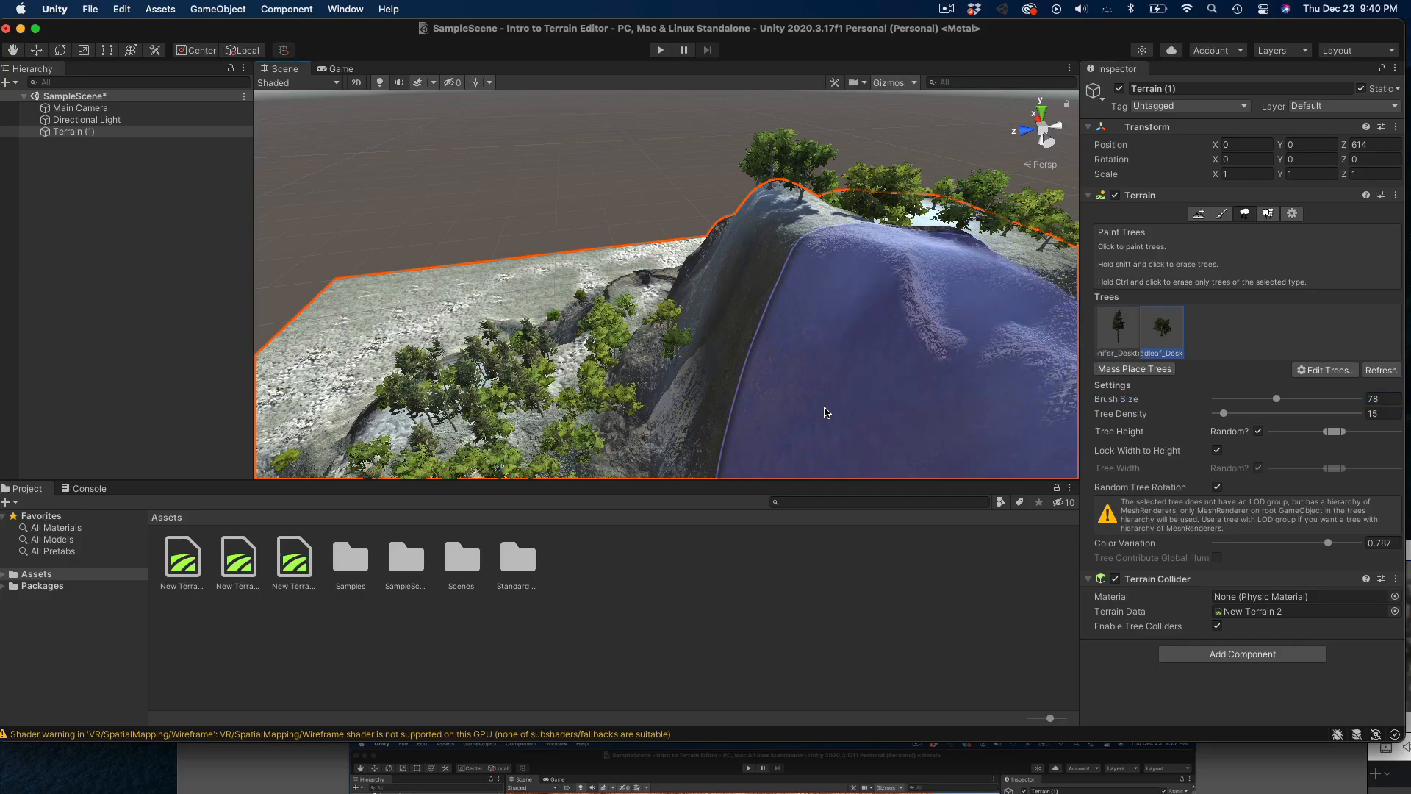
pyautogui.click(1108, 346)
pyautogui.scroll(-6, 766, 476)
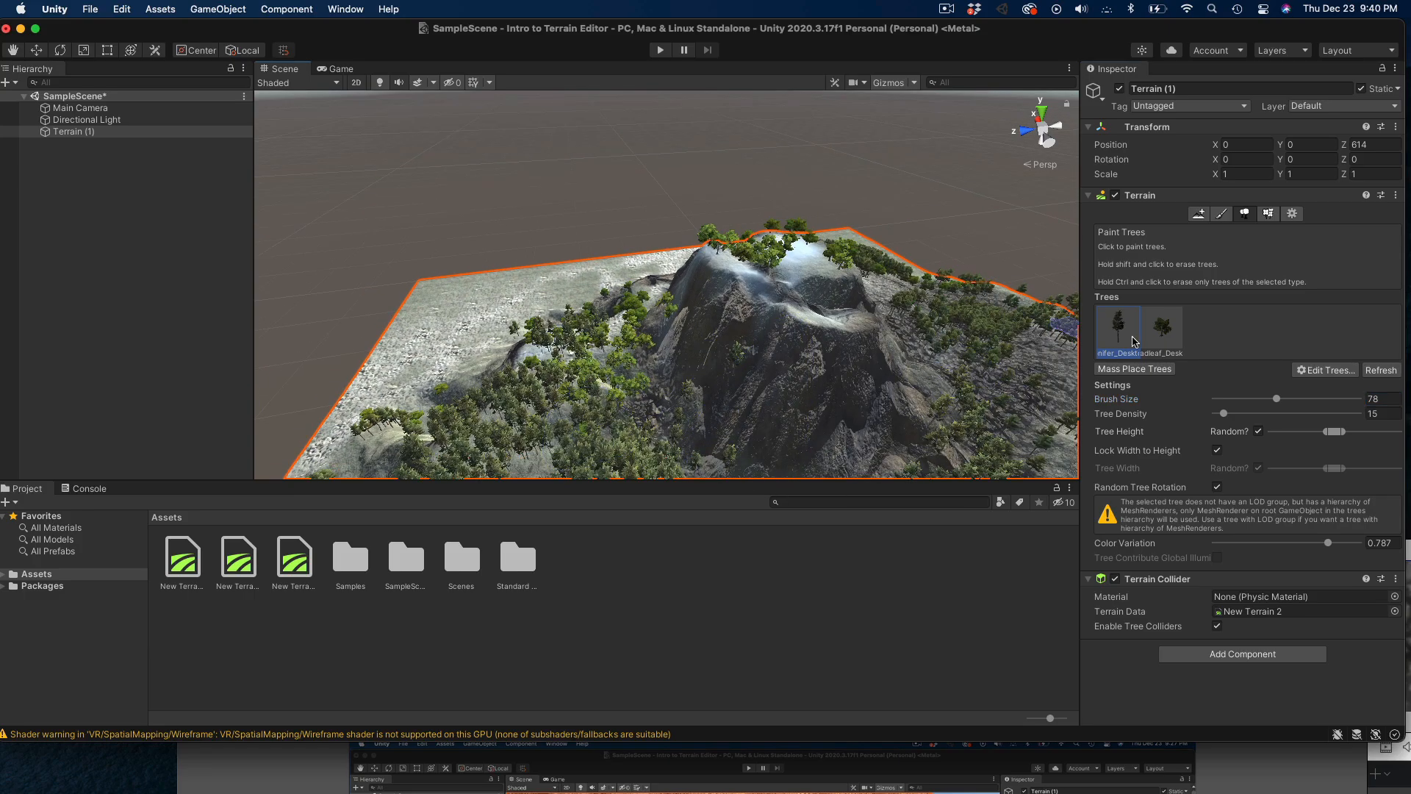
pyautogui.click(1160, 341)
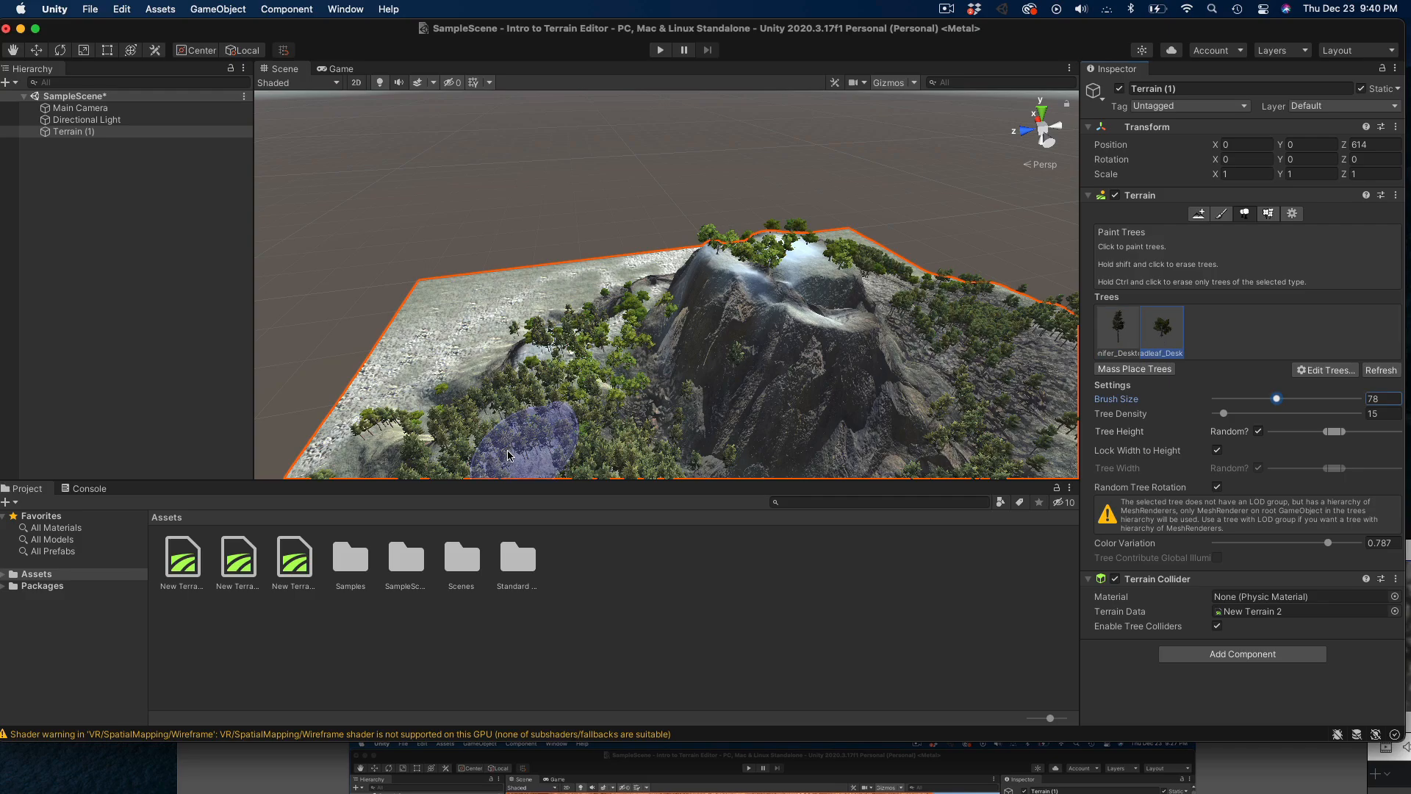
pyautogui.scroll(-4, 507, 456)
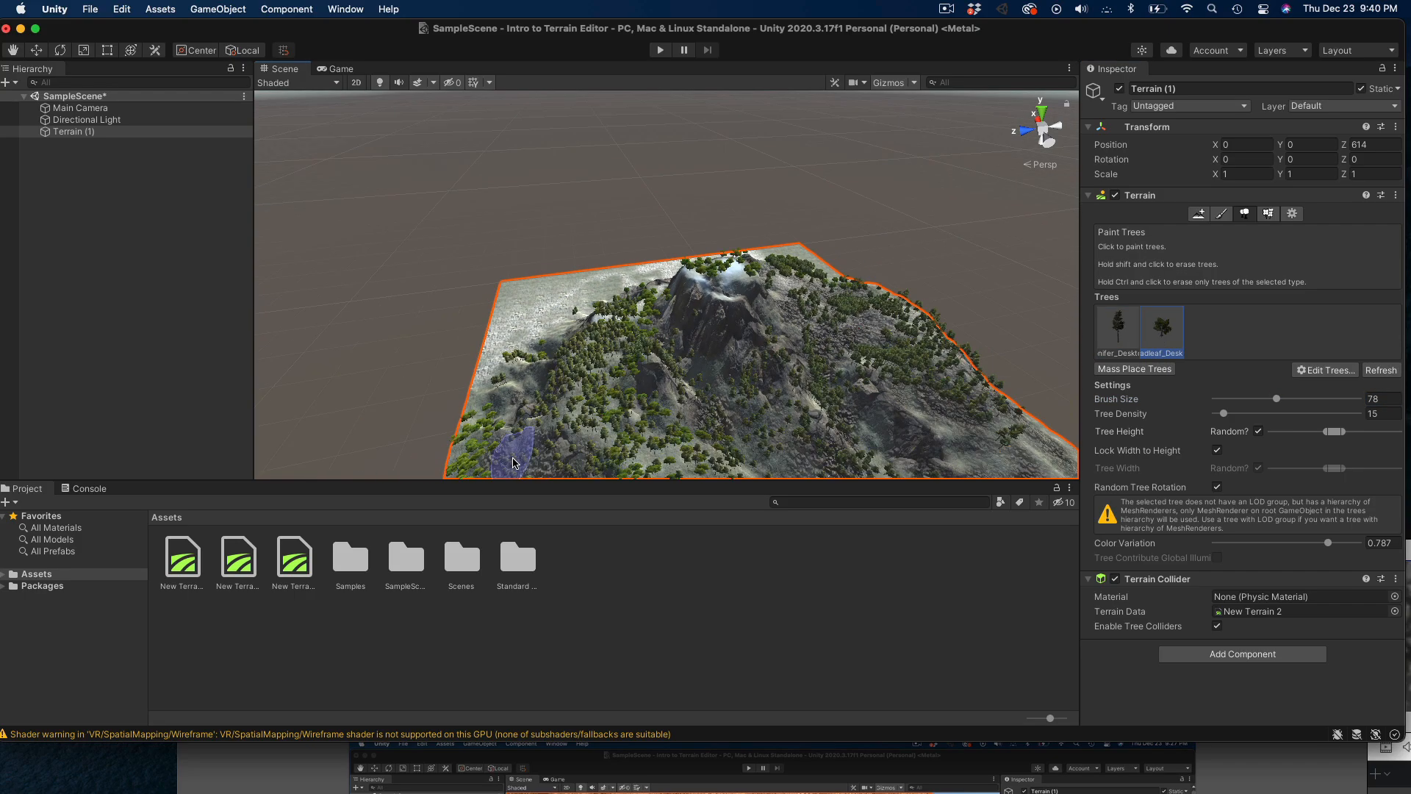
pyautogui.scroll(-2, 514, 452)
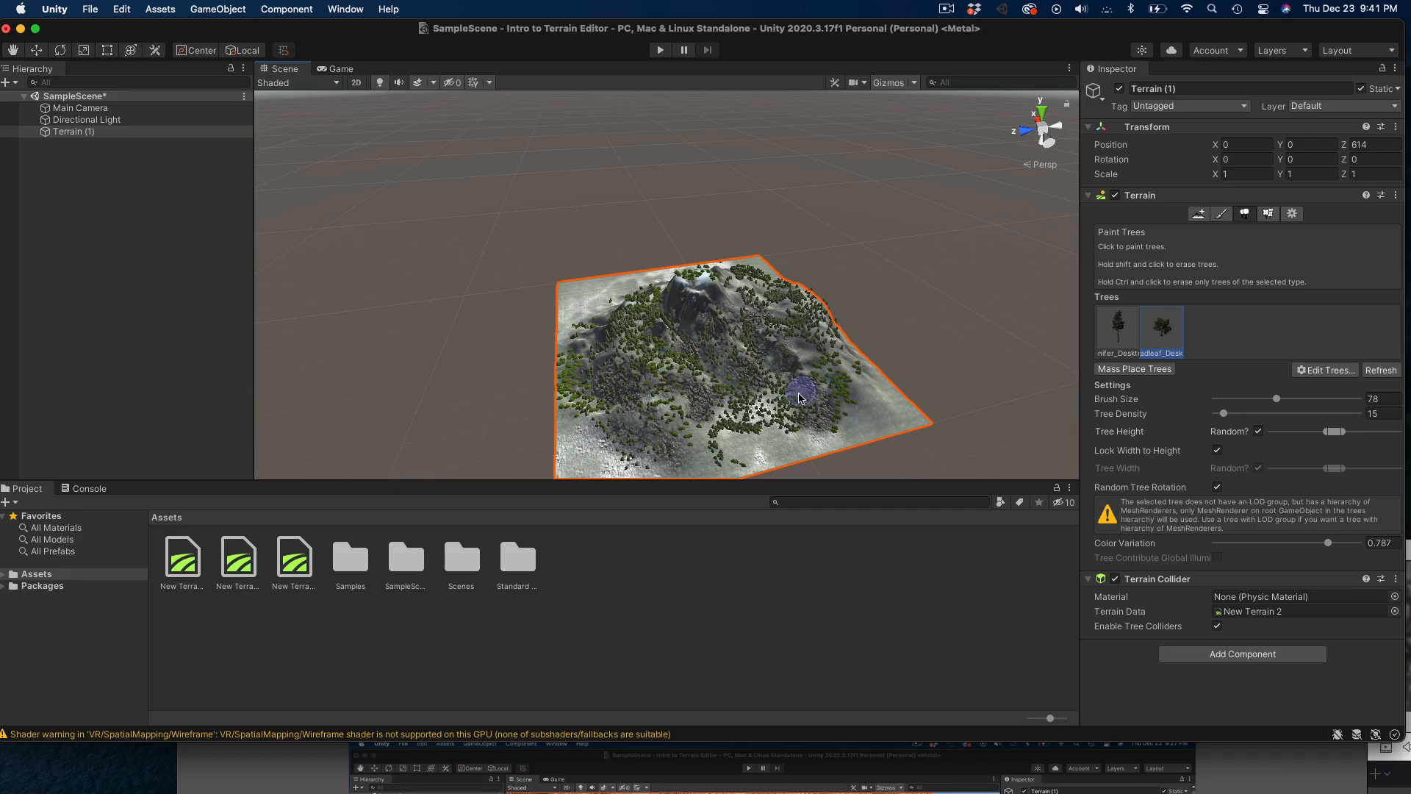
pyautogui.scroll(8, 651, 398)
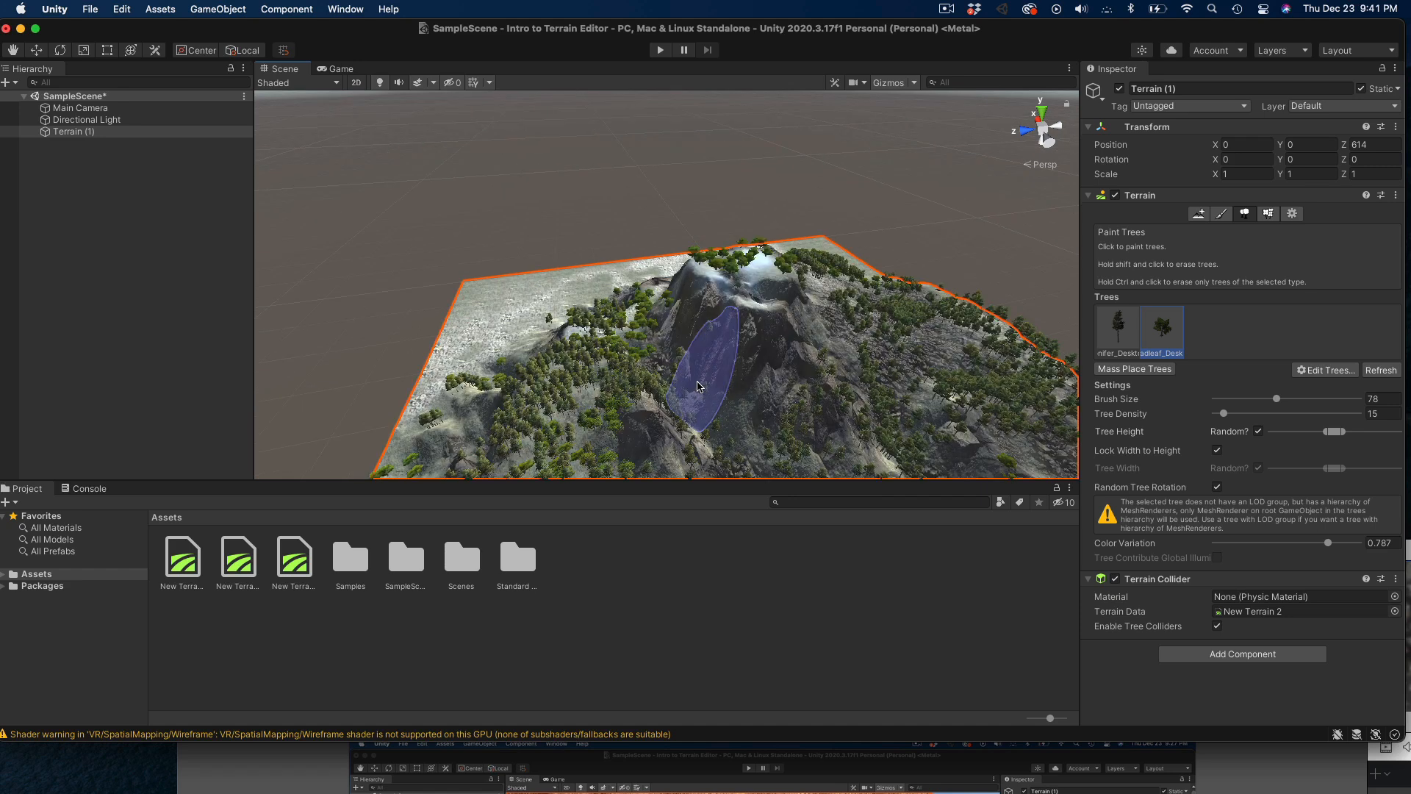
pyautogui.moveTo(698, 386)
pyautogui.mouseDown()
pyautogui.moveTo(677, 347)
pyautogui.moveTo(551, 378)
pyautogui.moveTo(482, 377)
pyautogui.mouseUp()
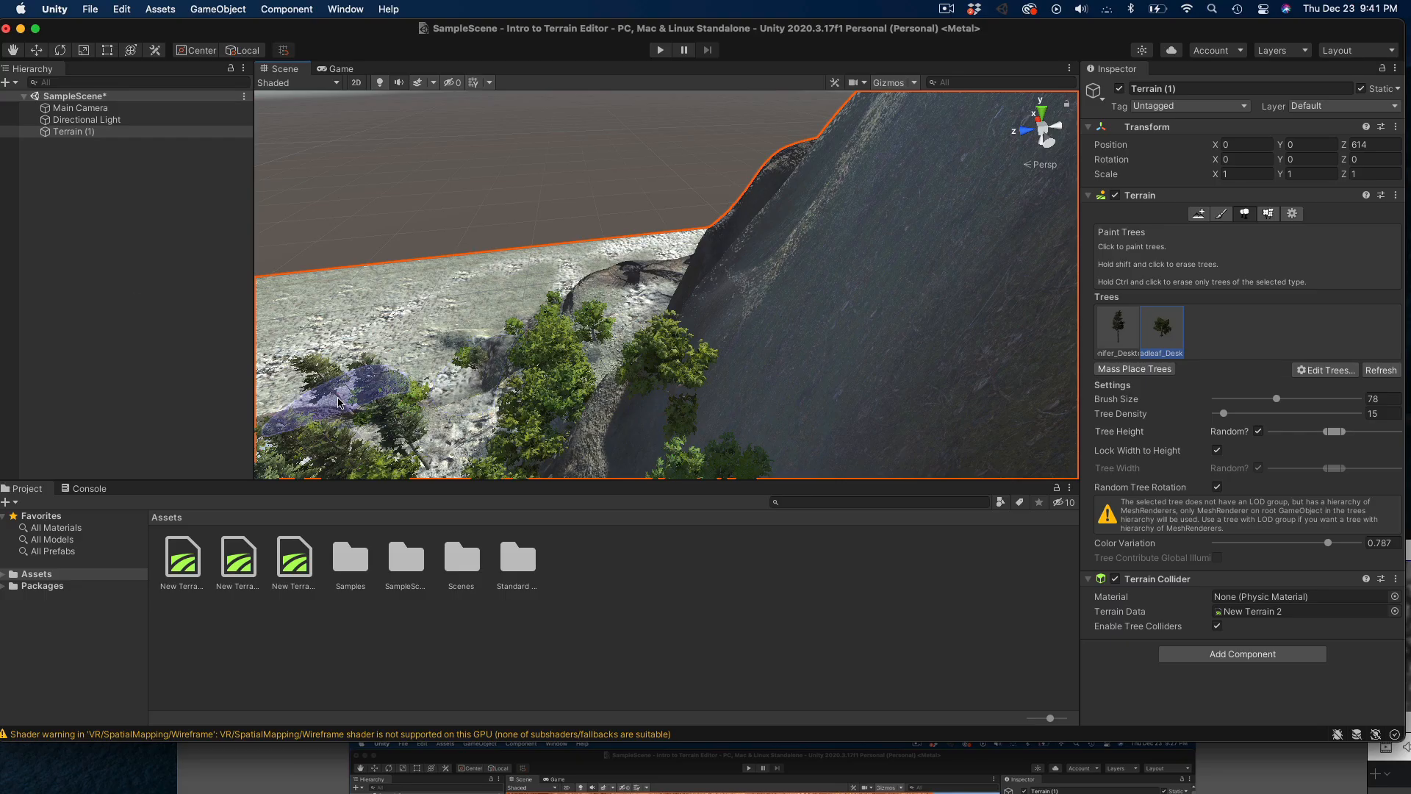
# - Examine the painted broadleaf trees, conifers and grass details up close at ground level around the terrain
pyautogui.scroll(3, 375, 440)
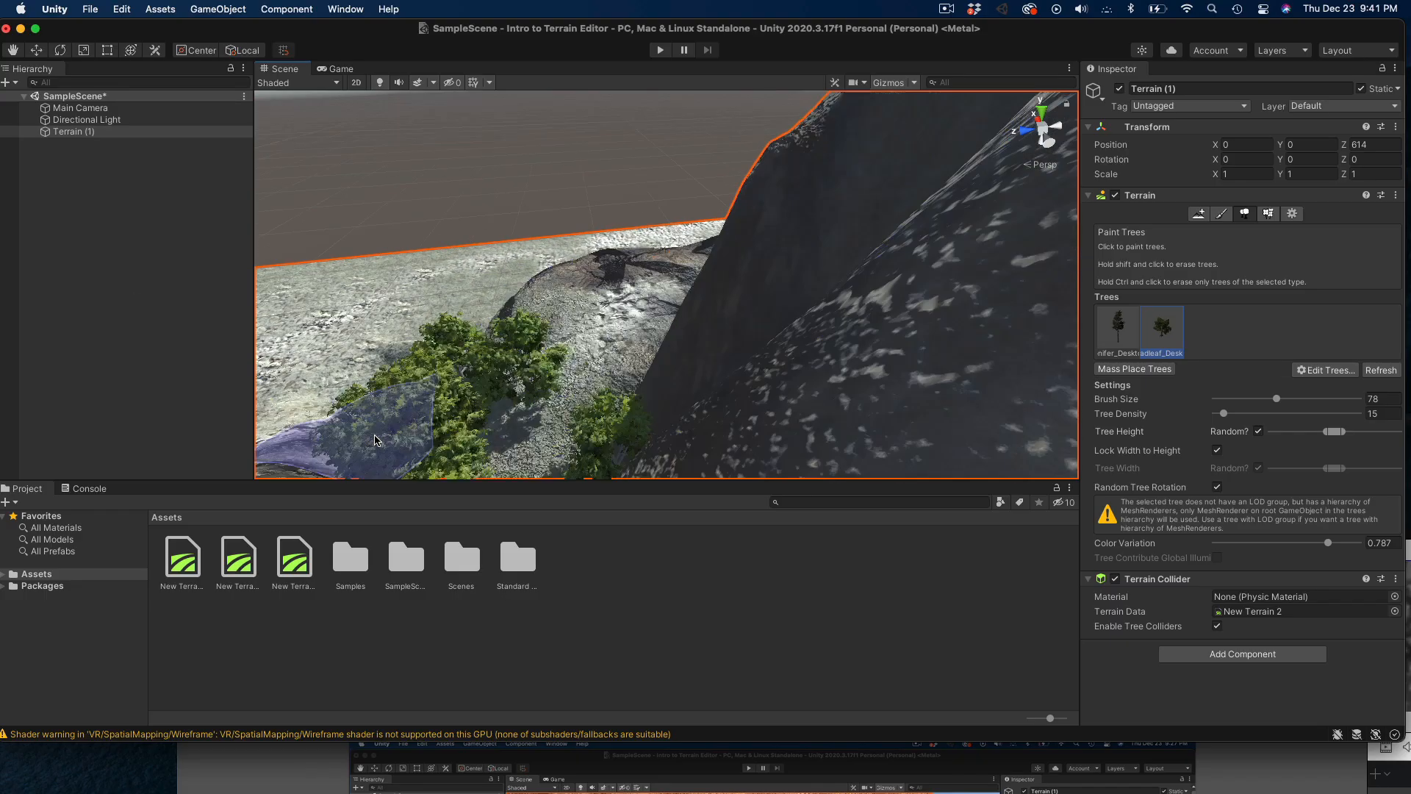
pyautogui.scroll(8, 375, 440)
pyautogui.rightClick(250, 417)
pyautogui.click(406, 322)
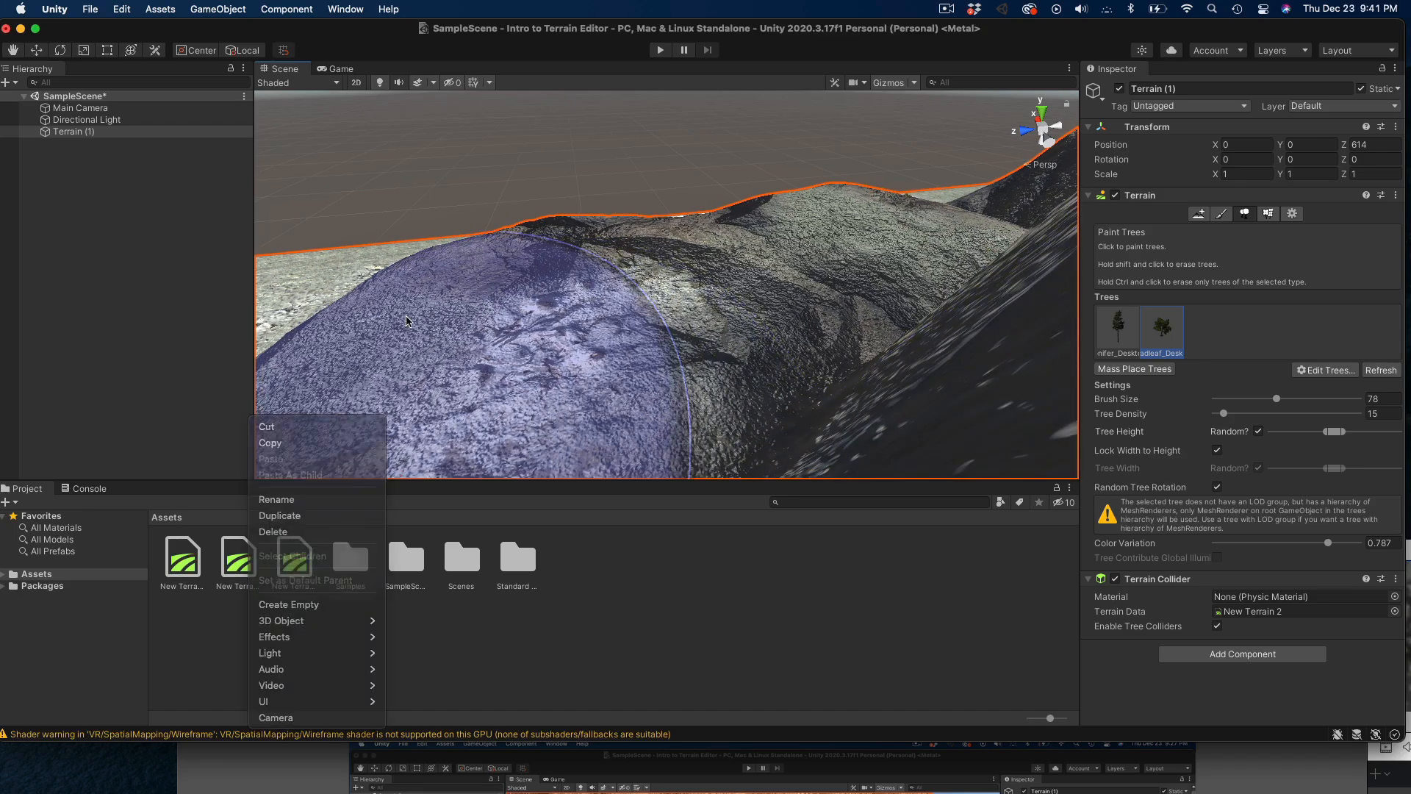
pyautogui.moveTo(406, 321); pyautogui.dragTo(1301, 347, button='right')
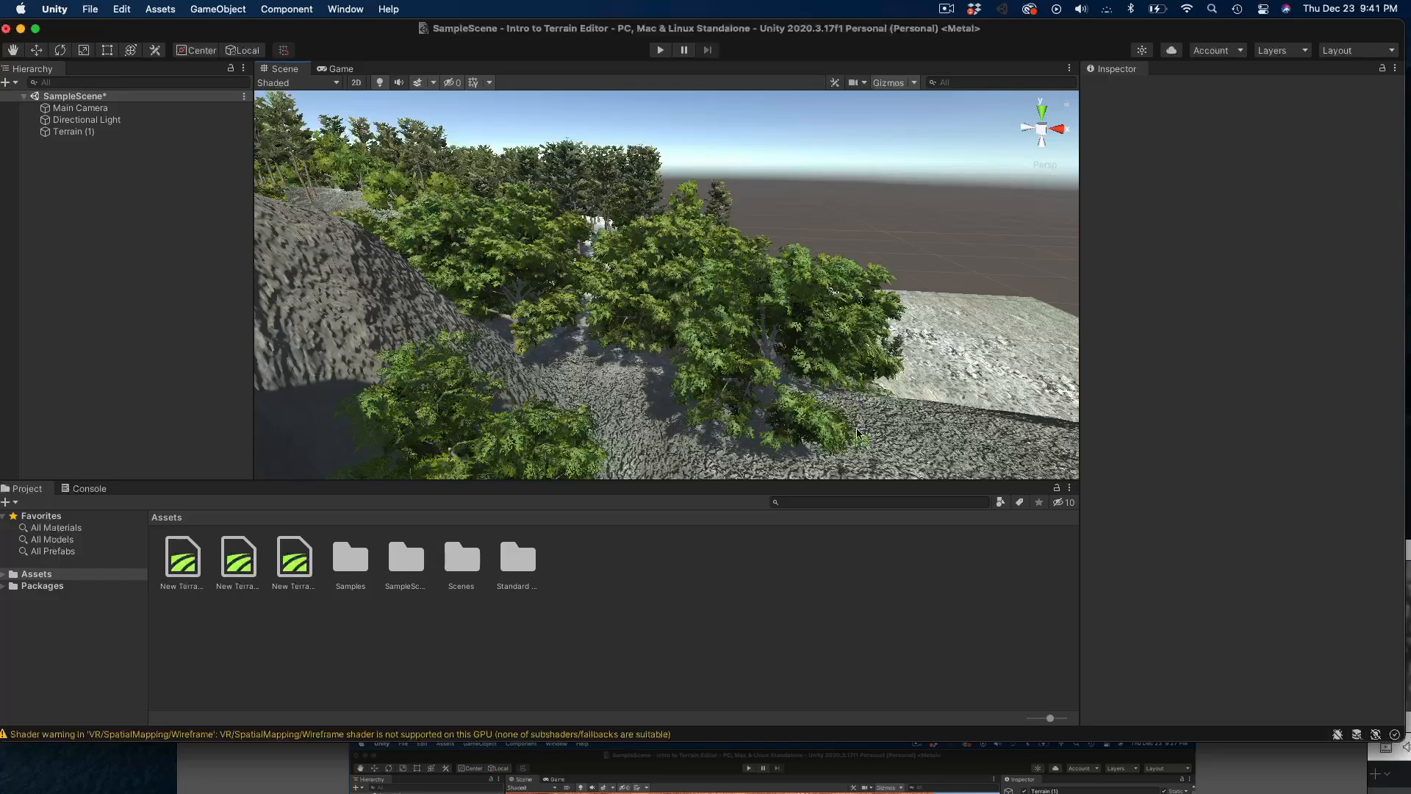
pyautogui.scroll(8, 450, 215)
pyautogui.scroll(-4, 451, 216)
pyautogui.scroll(3, 450, 215)
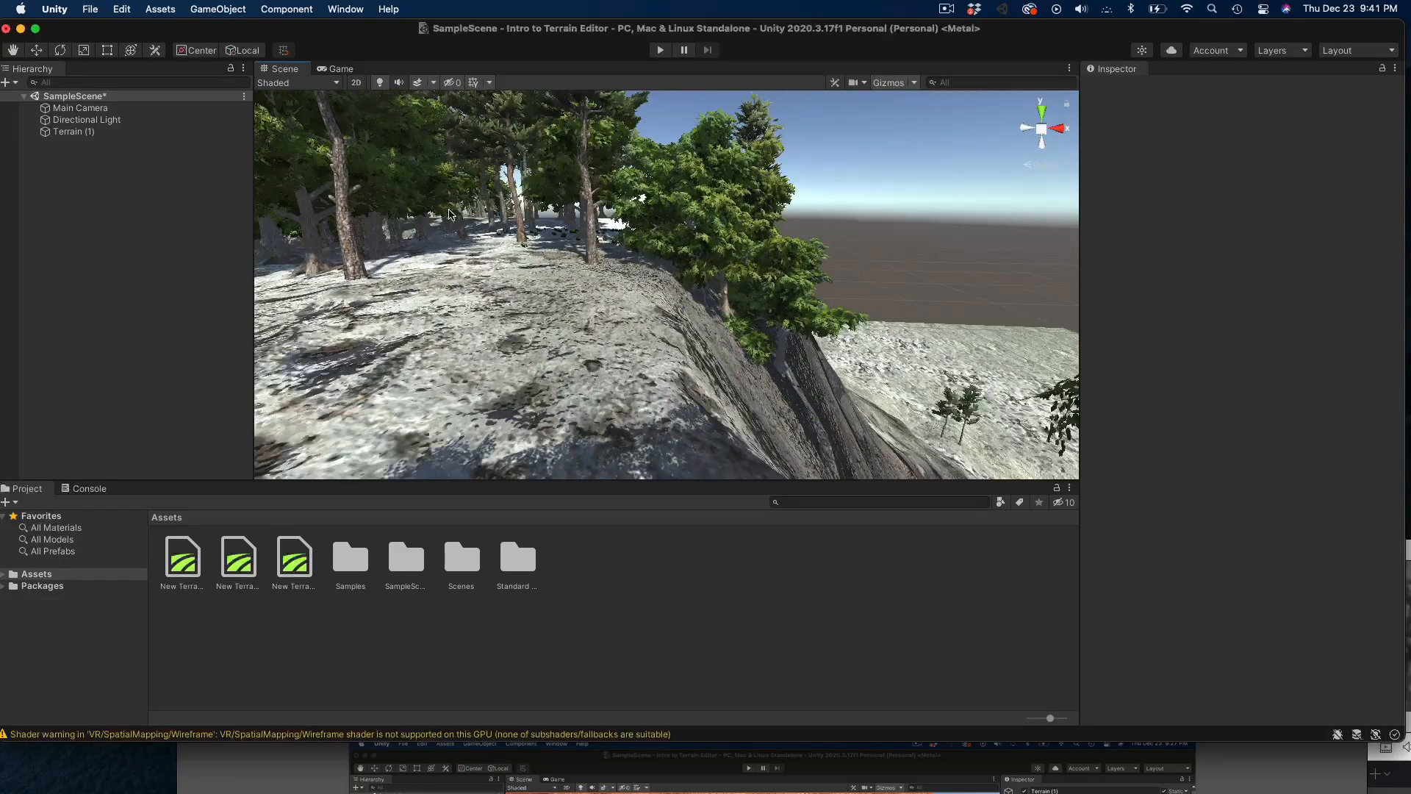
pyautogui.scroll(3, 450, 215)
pyautogui.scroll(6, 607, 272)
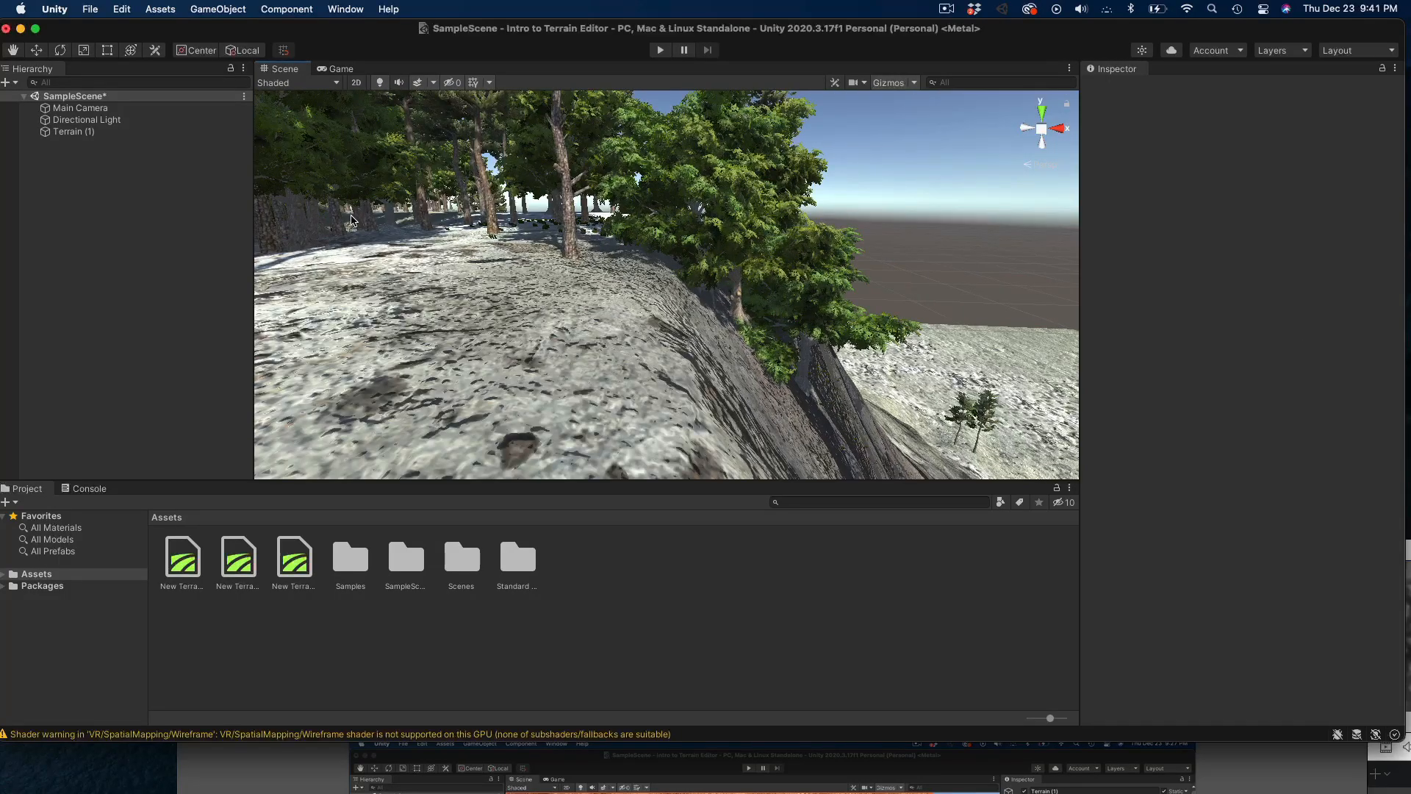
pyautogui.scroll(-6, 353, 270)
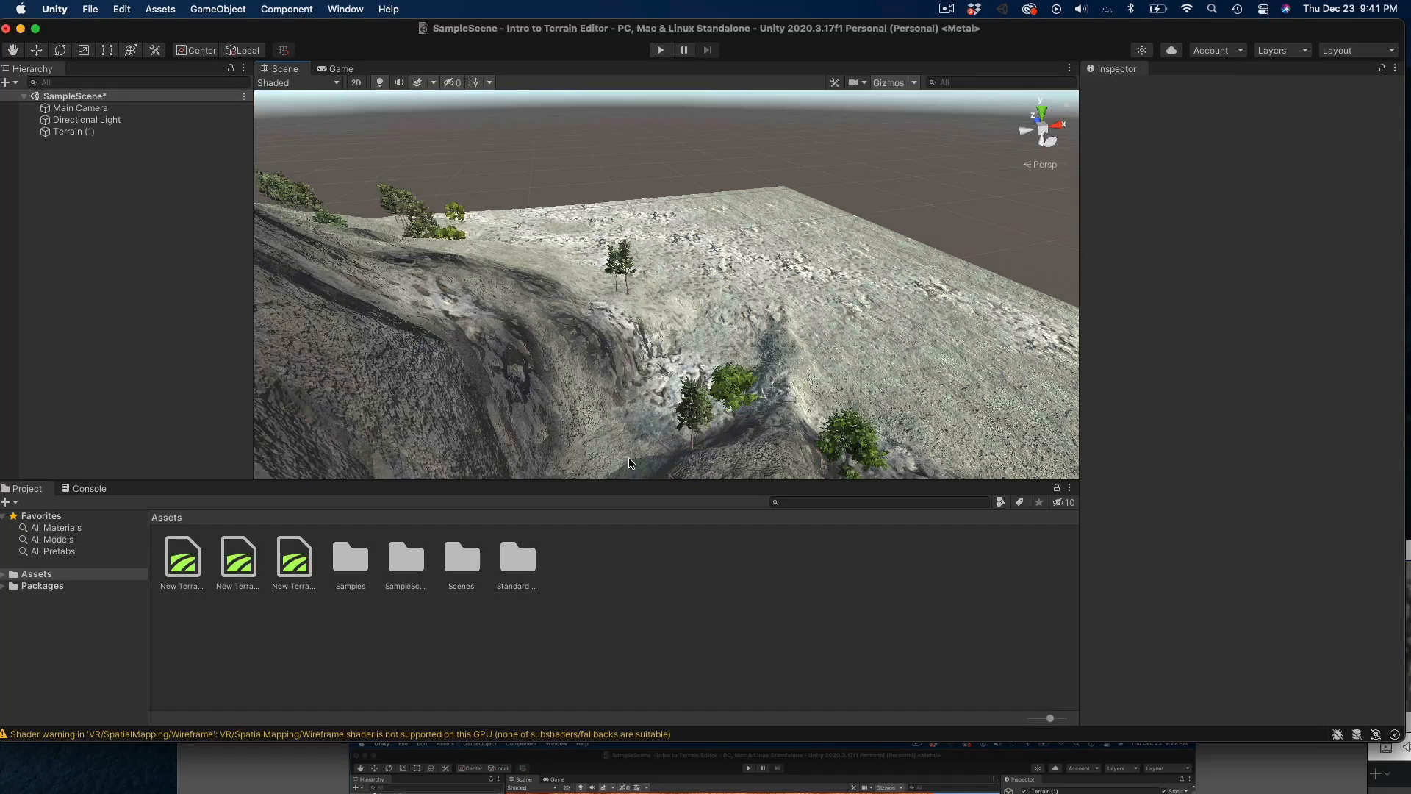
pyautogui.scroll(5, 616, 460)
pyautogui.scroll(8, 616, 460)
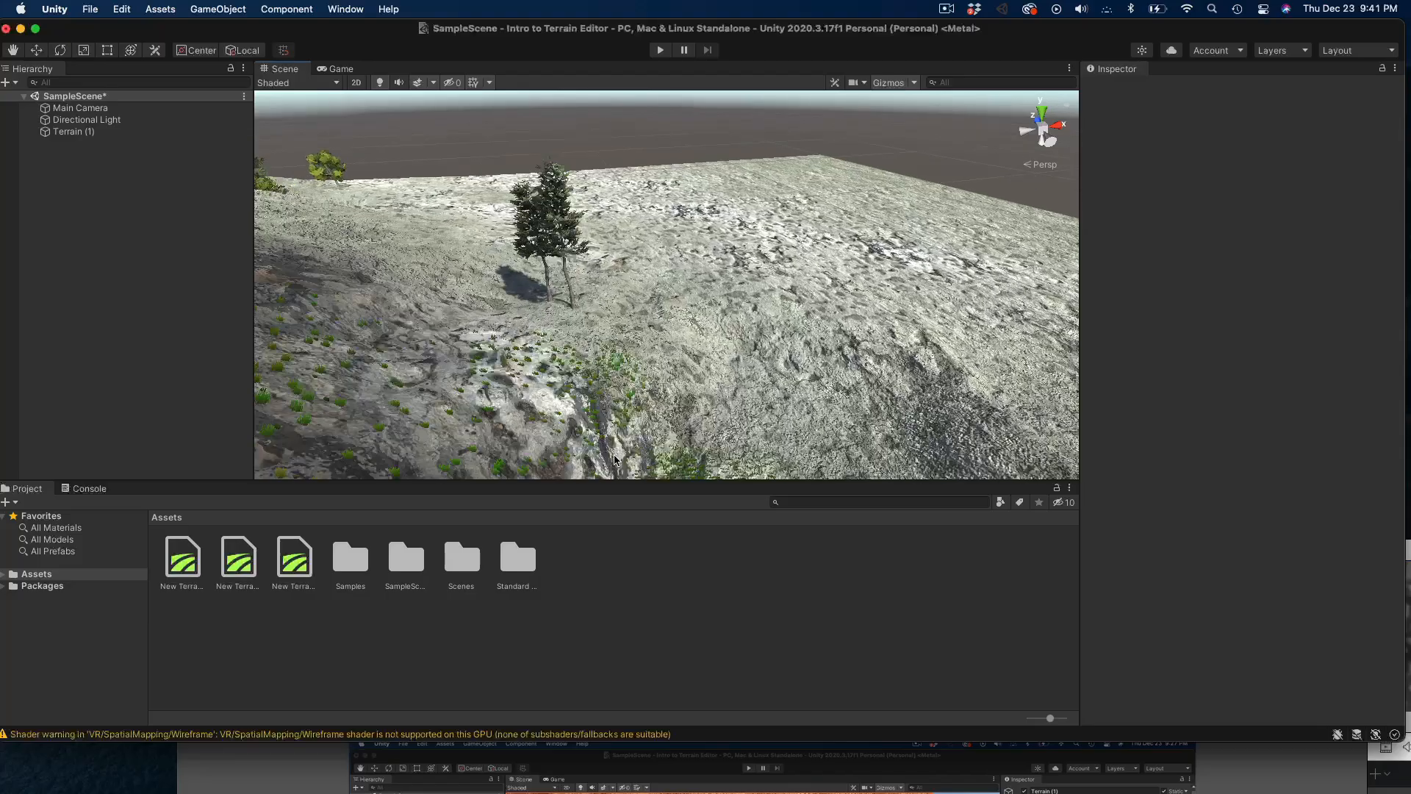
pyautogui.scroll(8, 603, 458)
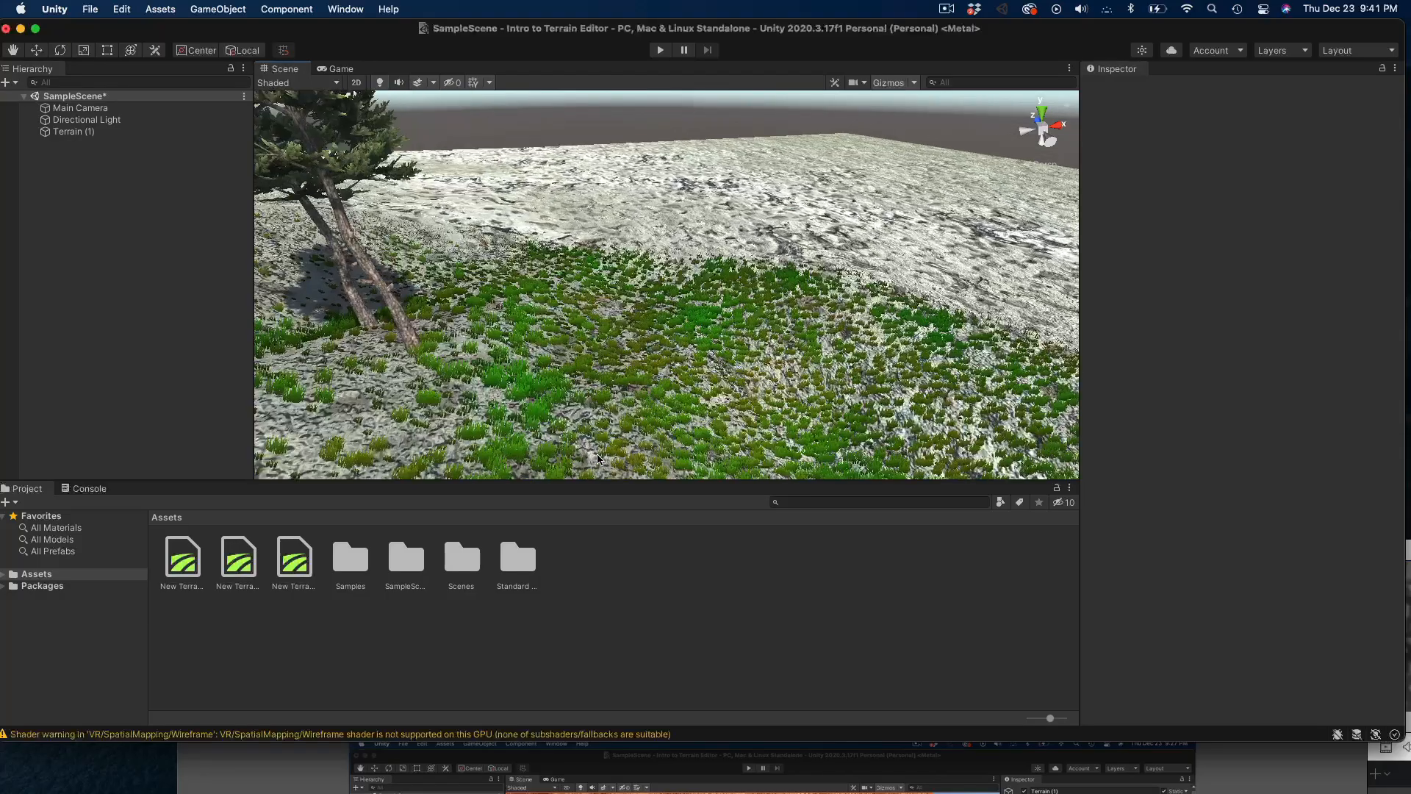